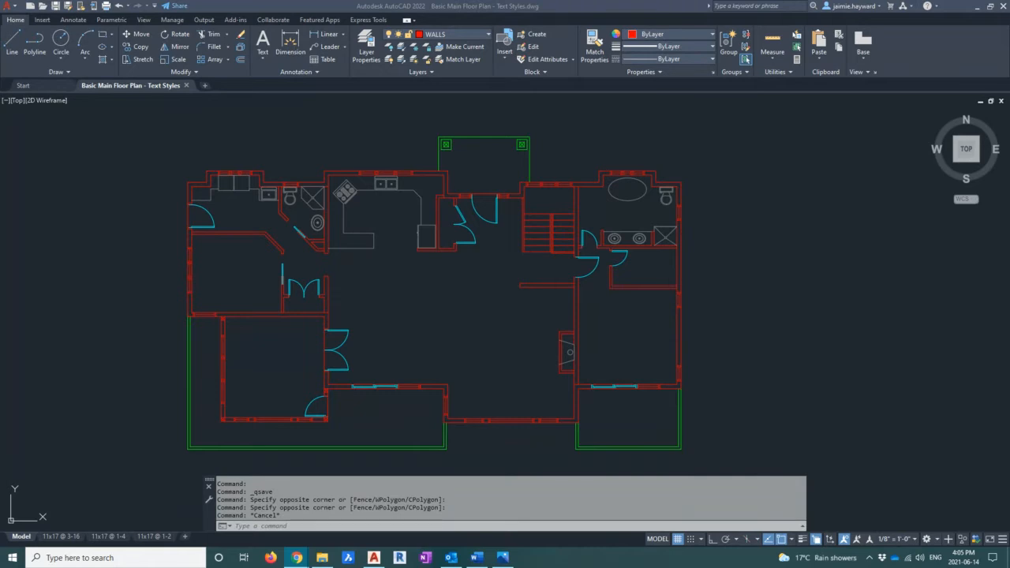
Make TEXT the current layer.
left_click(474, 35)
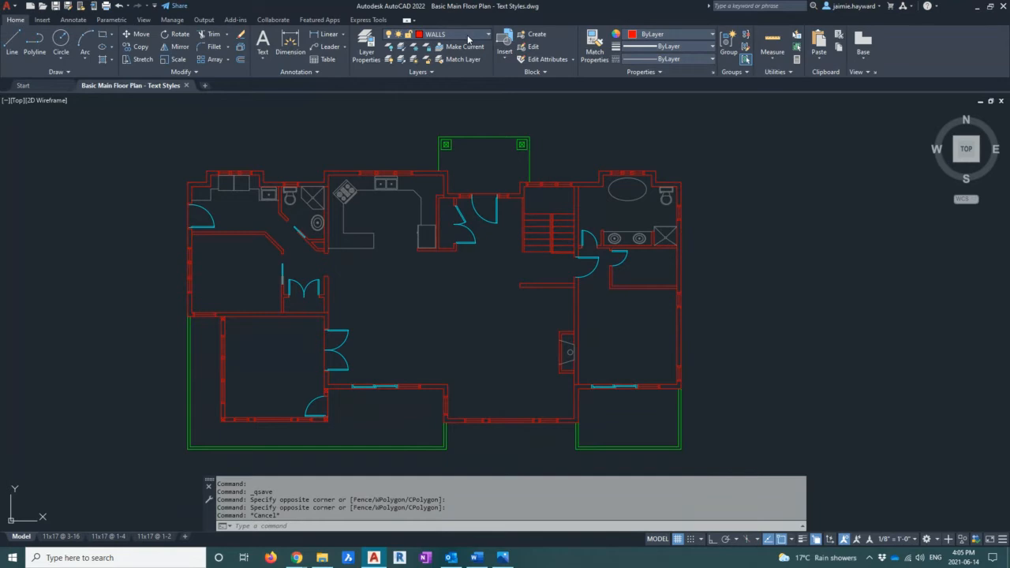
left_click(467, 35)
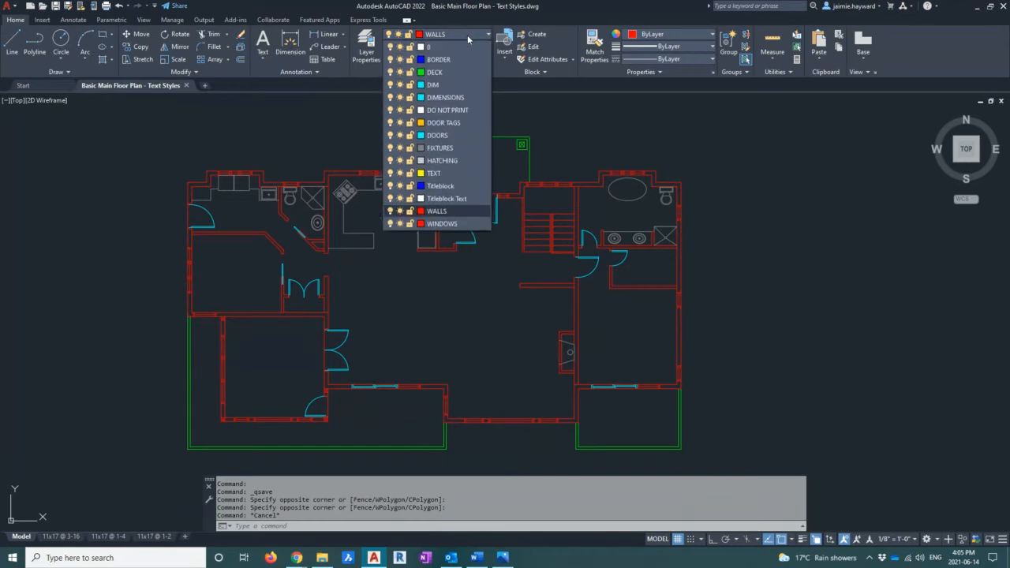
left_click(443, 173)
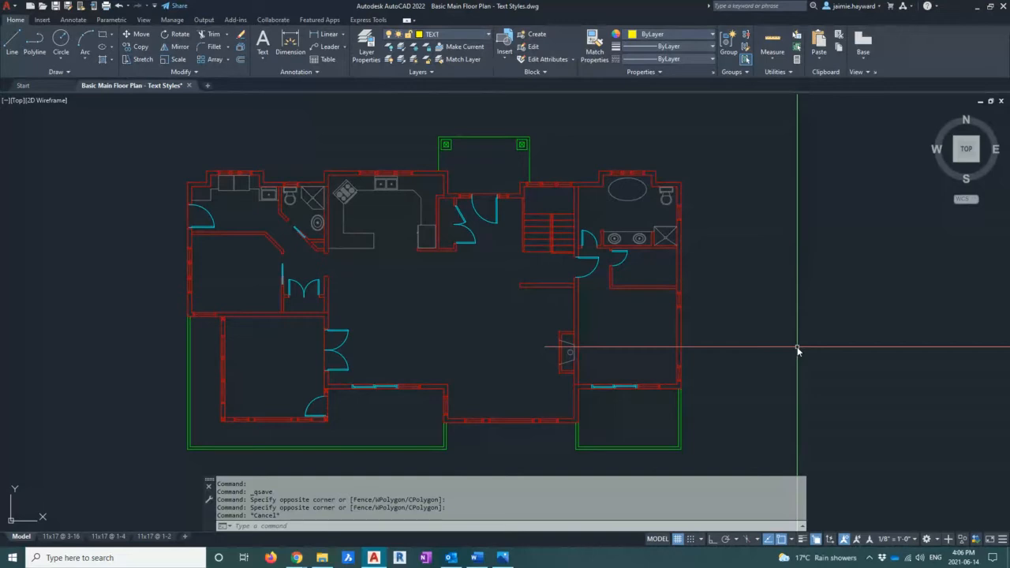
Create a new text style named ROOMNAMES 3-16 with the STYLE command.
type("ST")
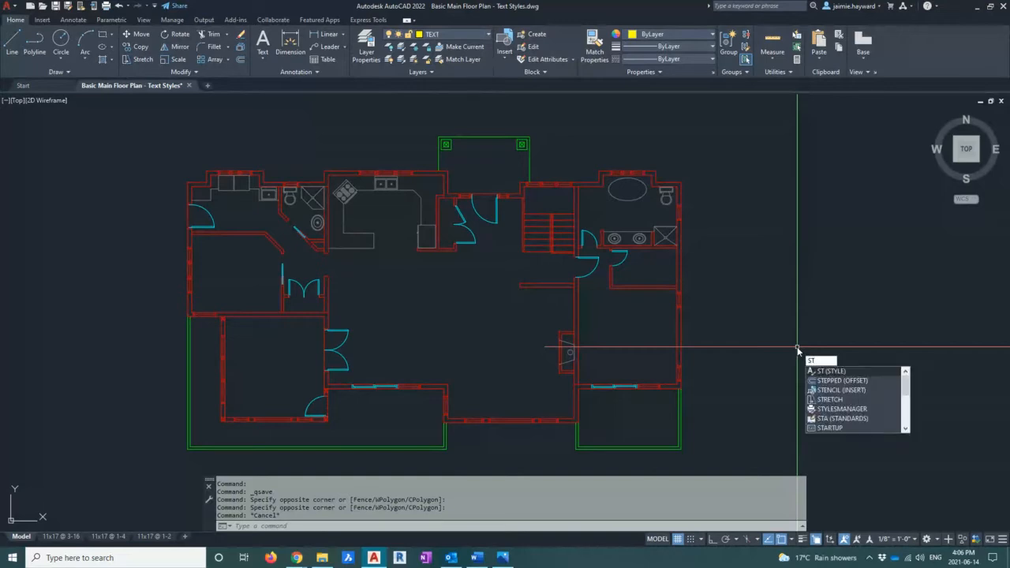
key("Return")
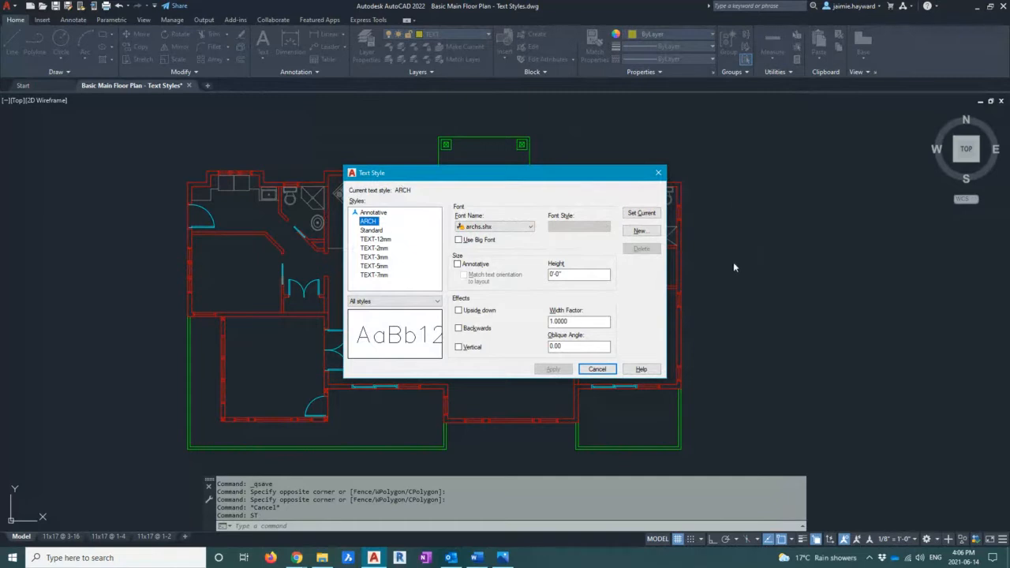
left_click(639, 230)
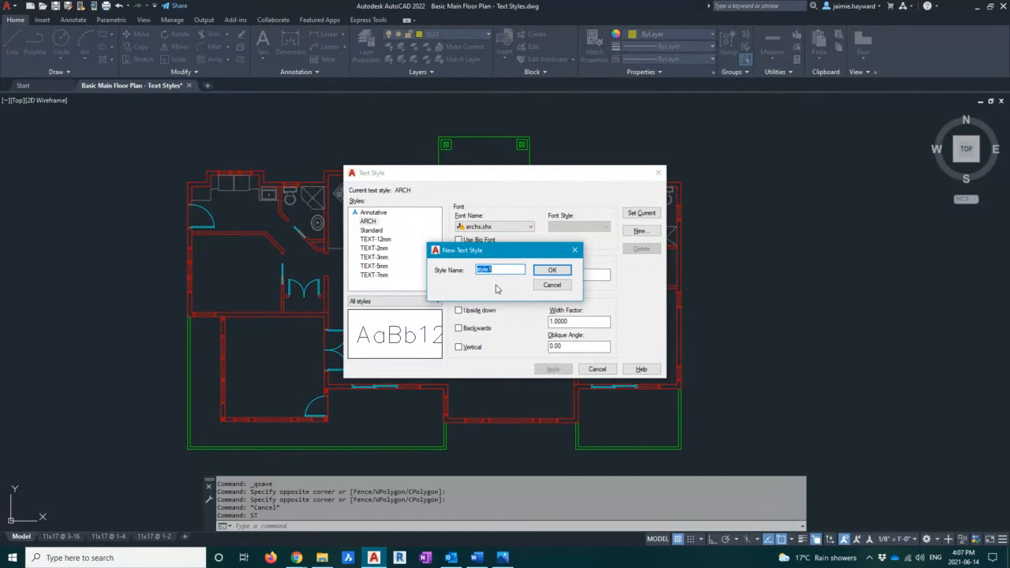
key("BackSpace")
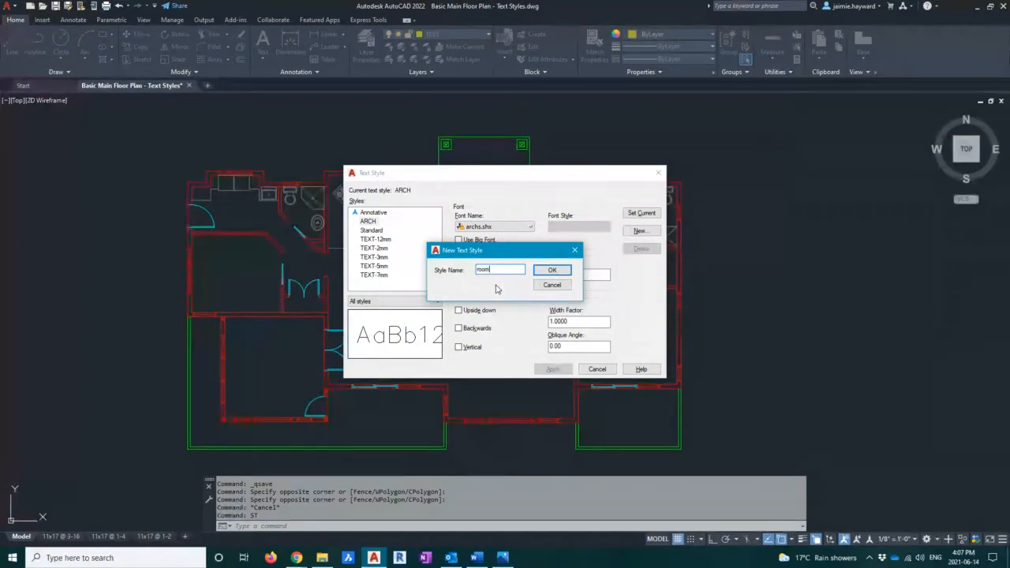
type("ROOMNAMES")
type("3-16")
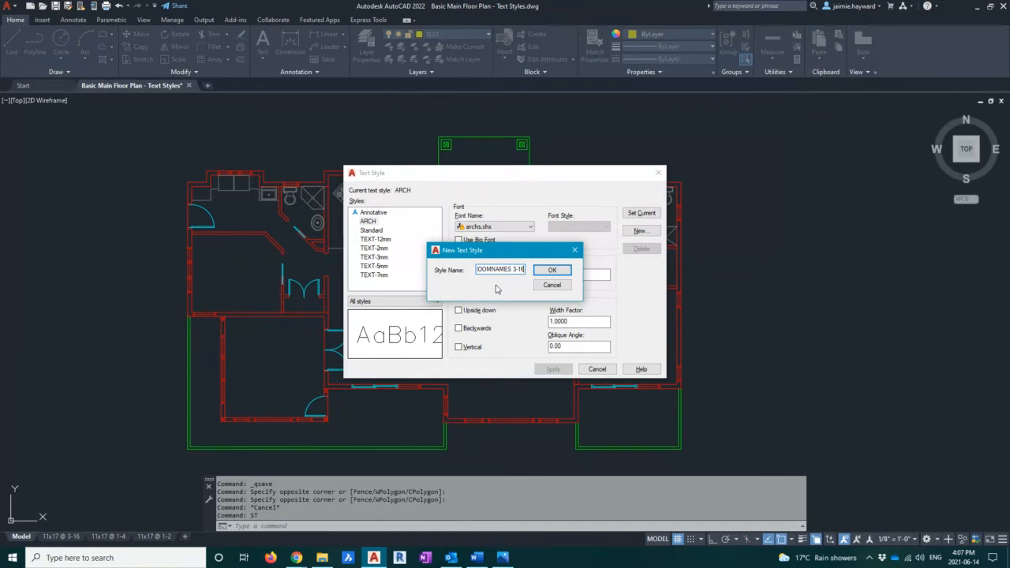
left_click_drag(513, 270, 526, 272)
left_click(552, 271)
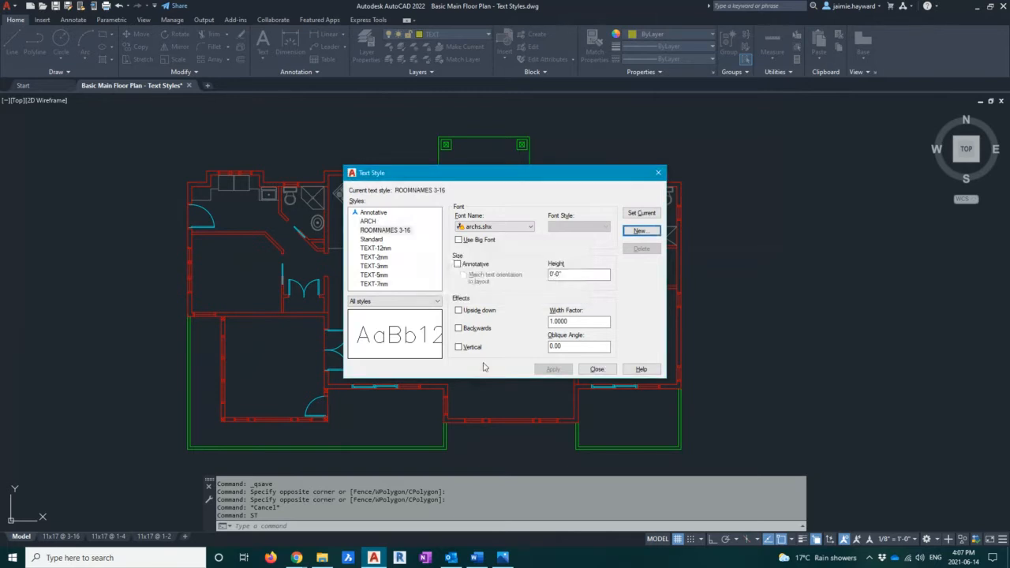
Set the font of the ROOMNAMES 3-16 text style to Bookman Old Style and open its height for editing.
left_click(400, 230)
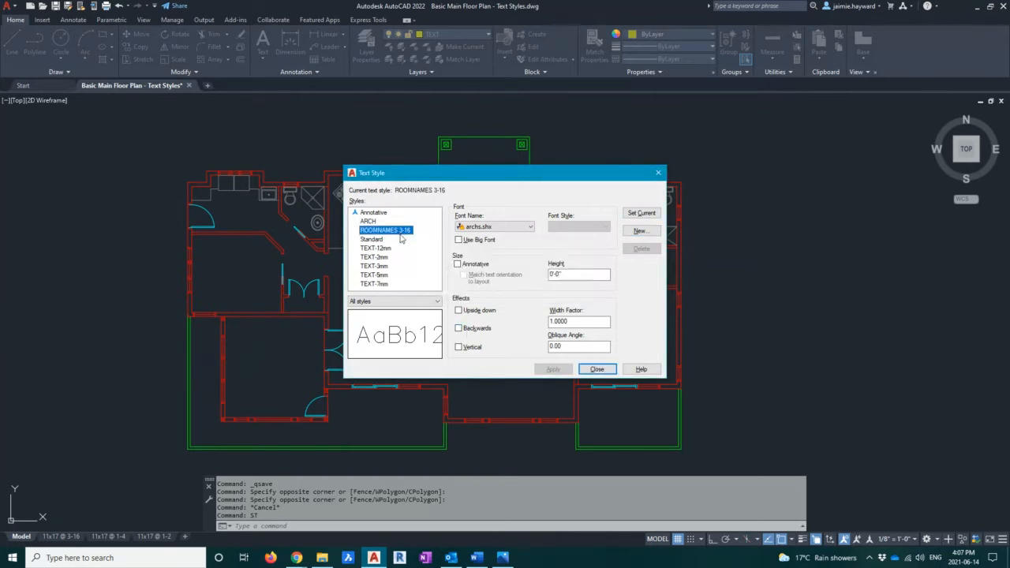
left_click(499, 227)
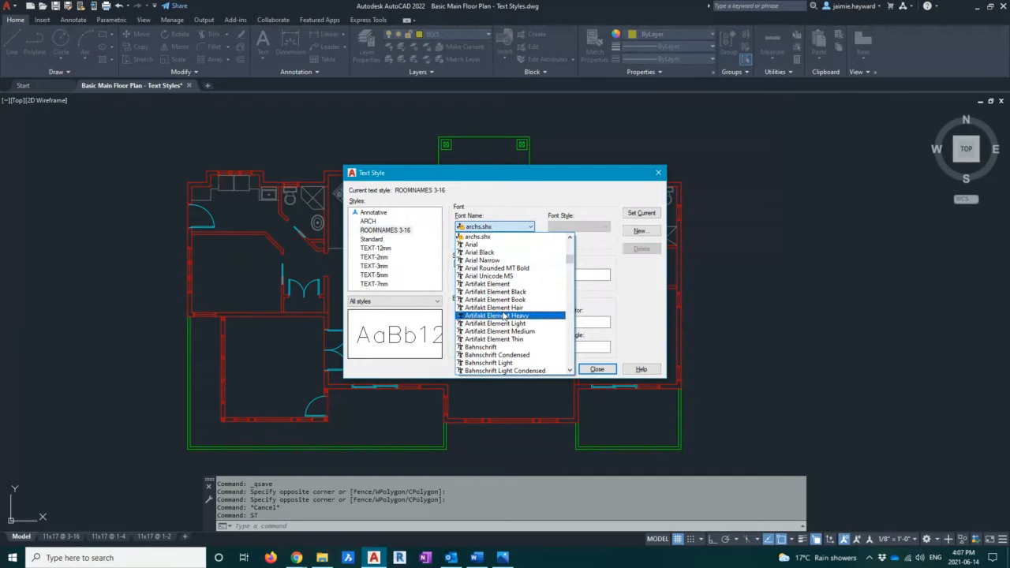
type("bo")
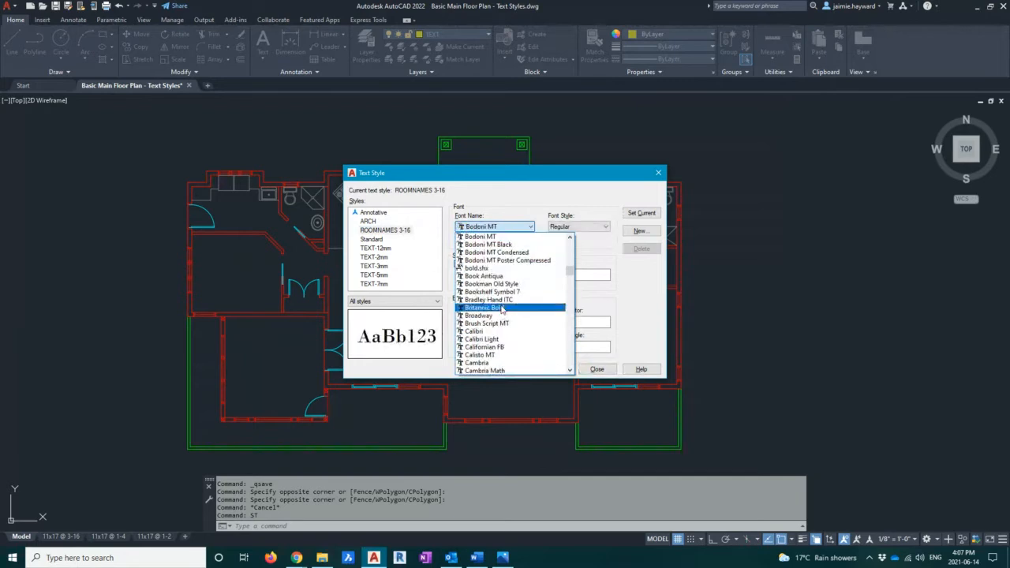
left_click(499, 284)
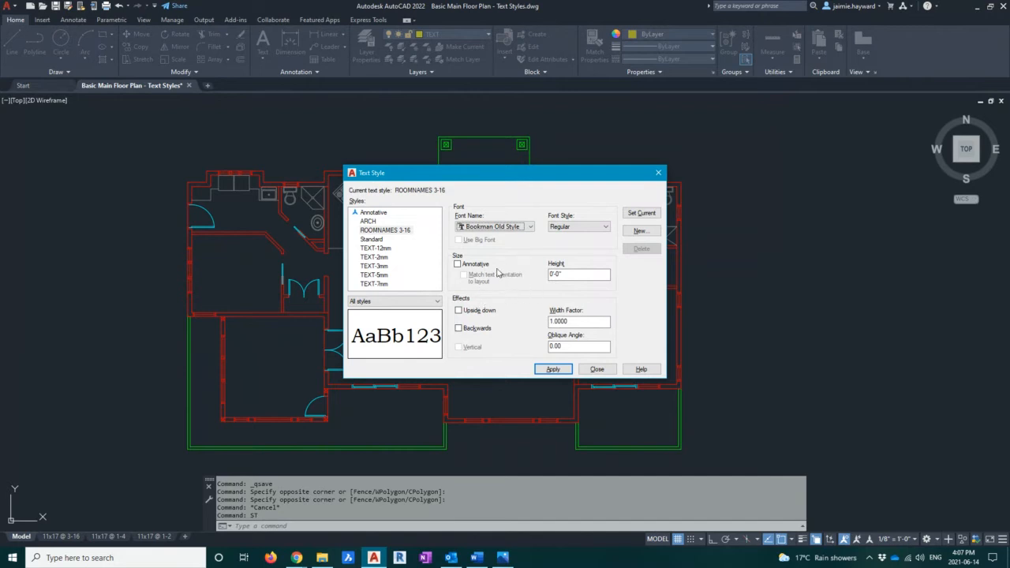
left_click(576, 275)
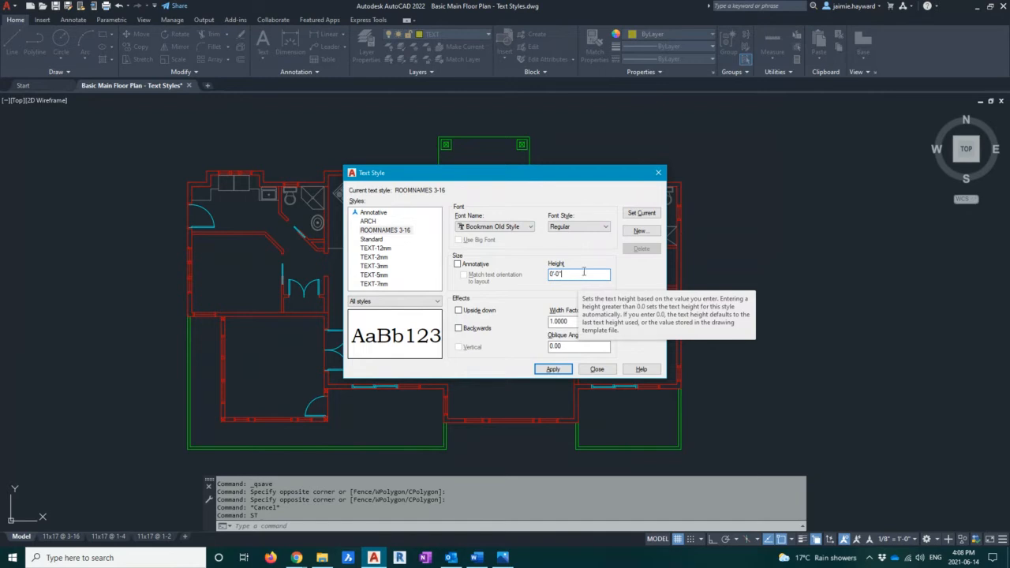
Switch to the browser and open the CAD Text & Dimension Help folder in the course's AutoCAD tutorials.
mouse_move(296, 557)
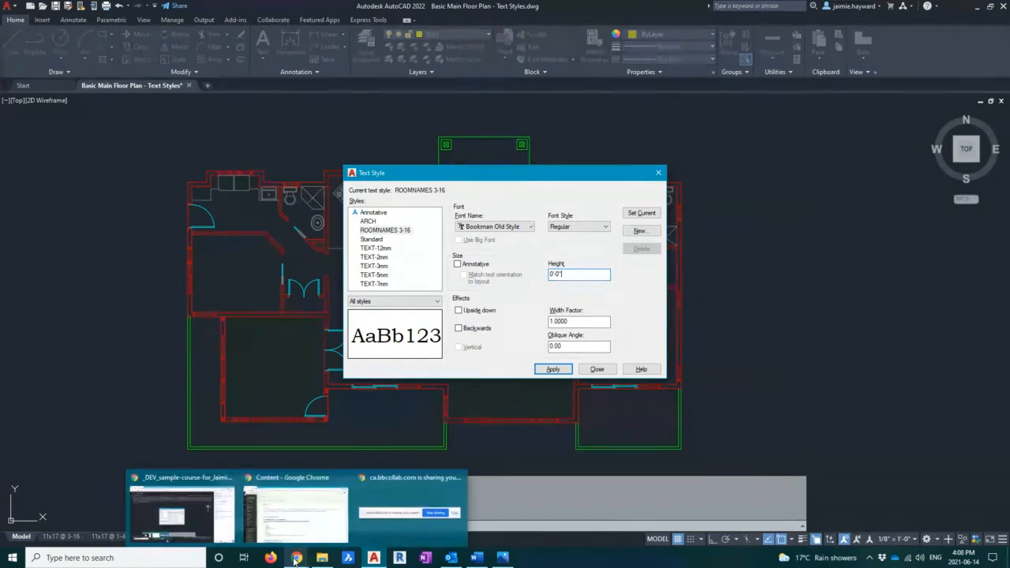
left_click(310, 526)
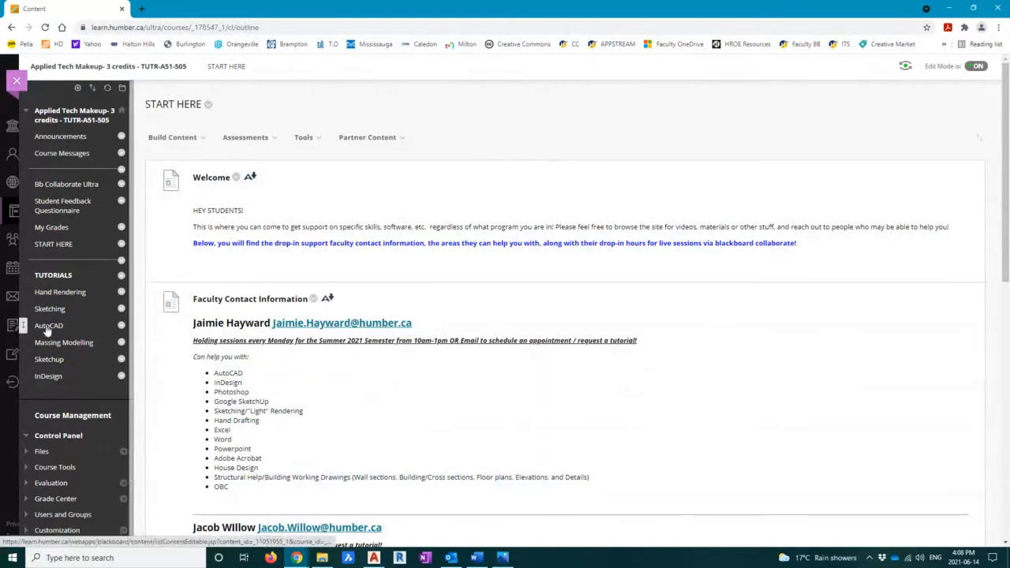
left_click(46, 328)
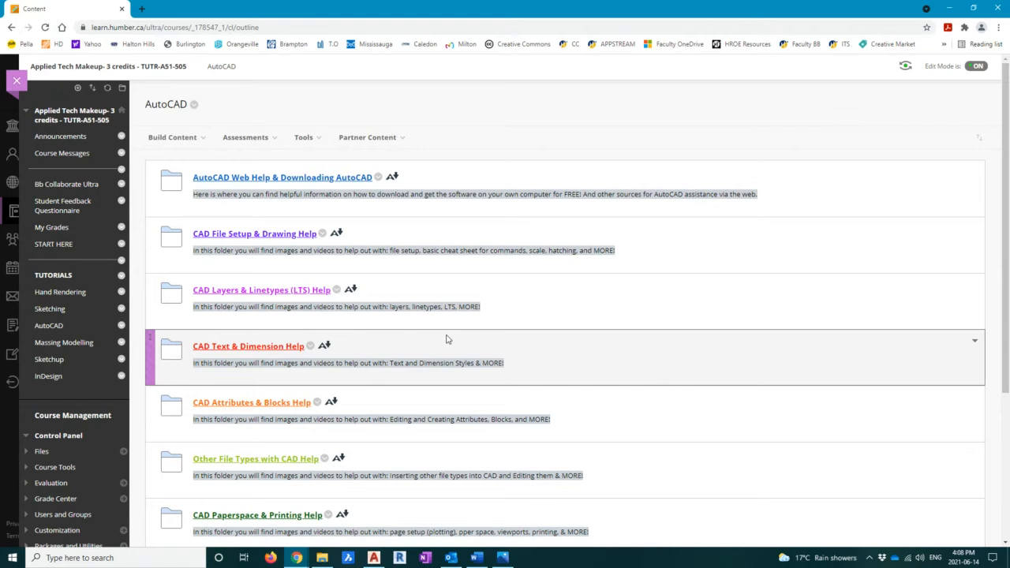
left_click(222, 347)
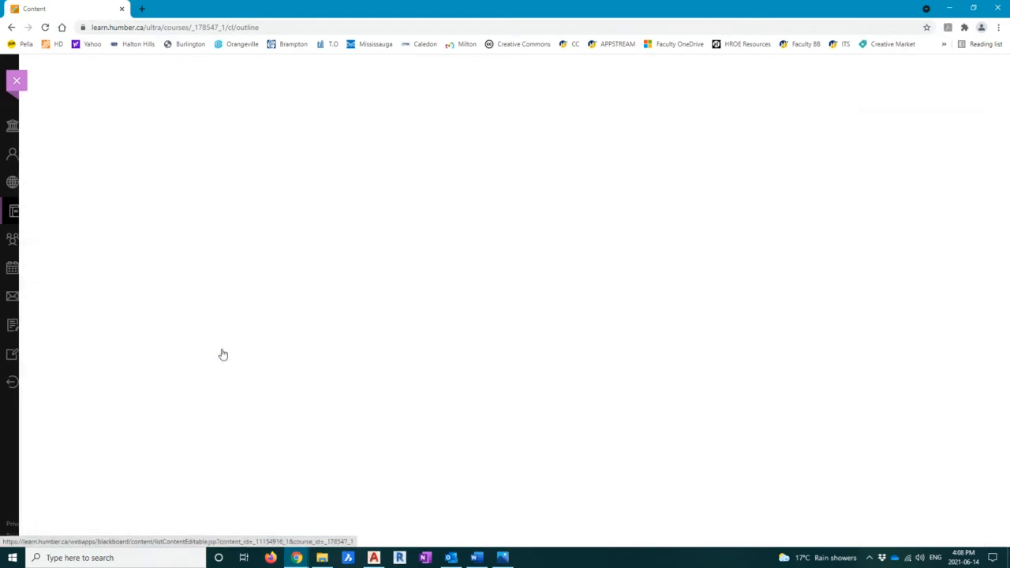
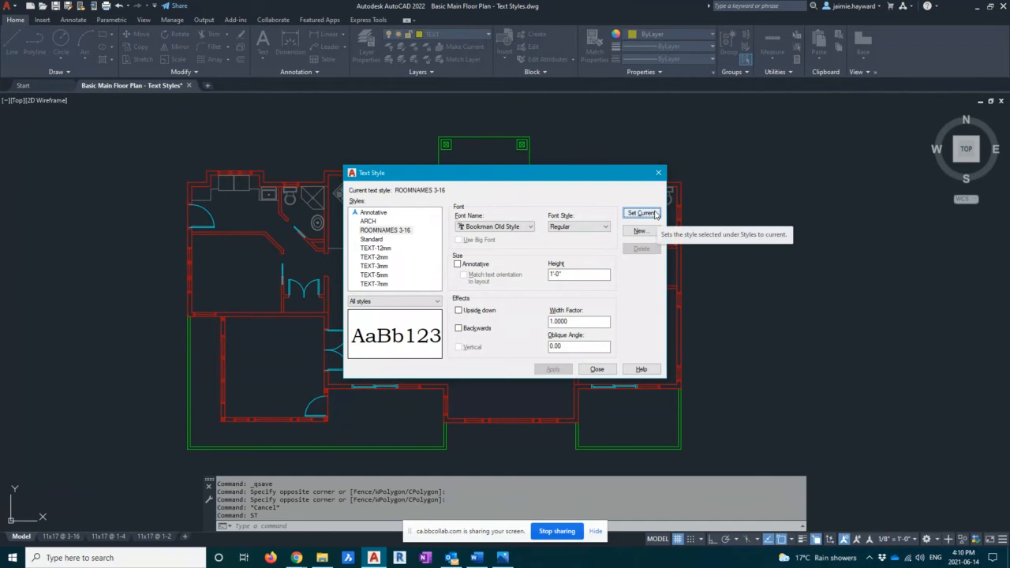
Make ROOMNAMES 3-16 the current text style and close the Text Style dialog.
left_click(655, 213)
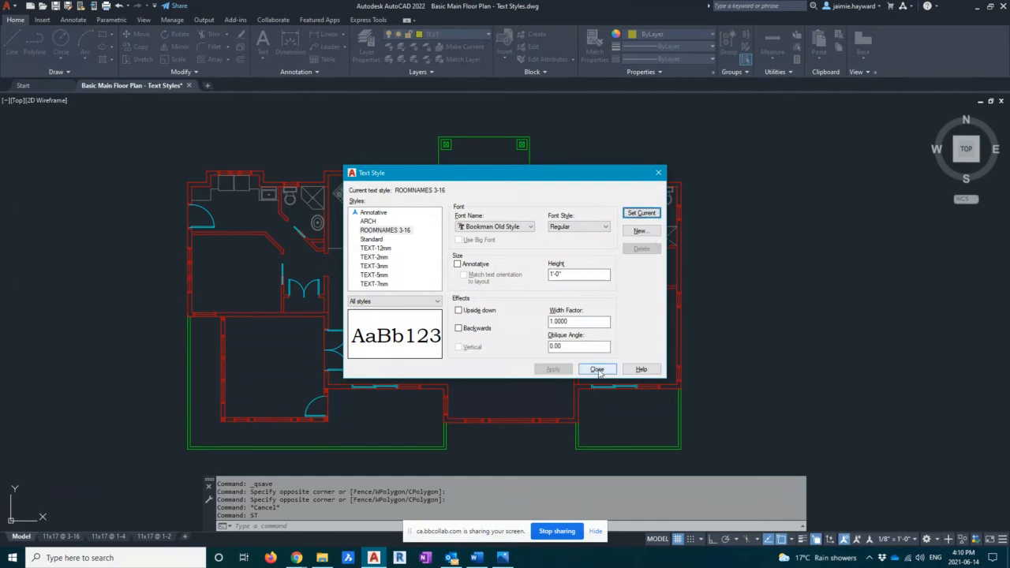
left_click(597, 369)
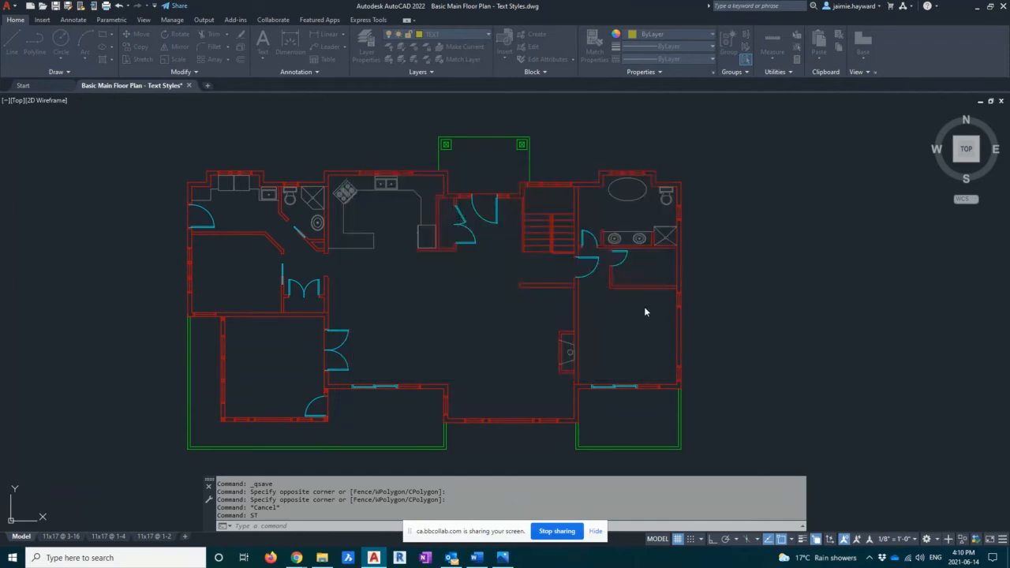
left_click(434, 327)
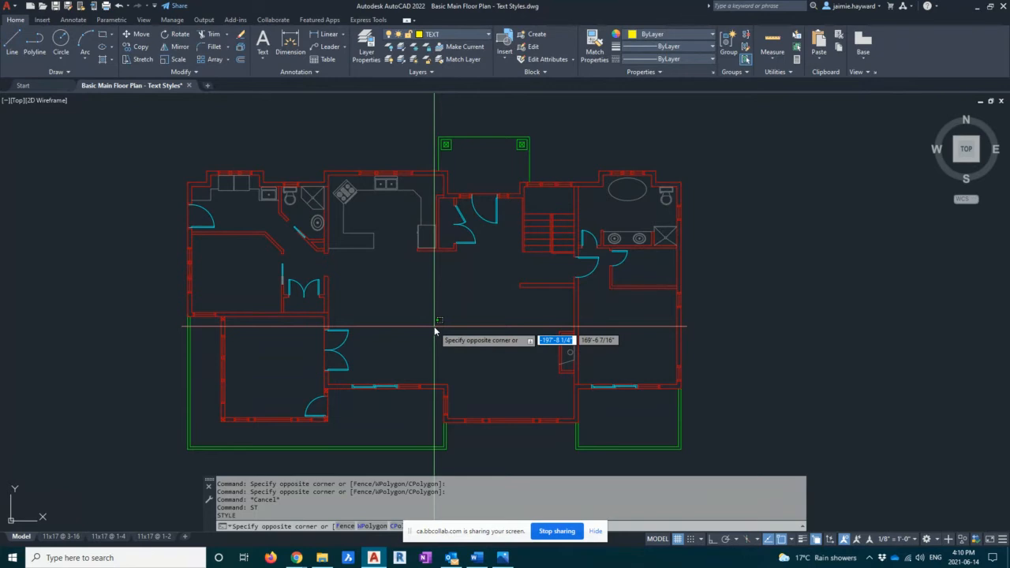
left_click(426, 332)
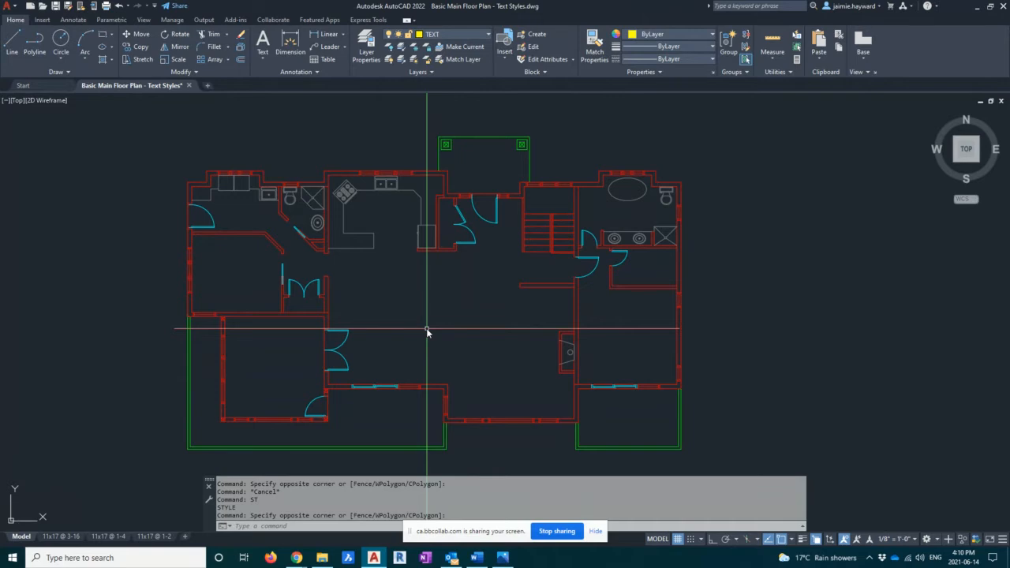
Set the model space annotation scale to 1:1.
left_click(905, 540)
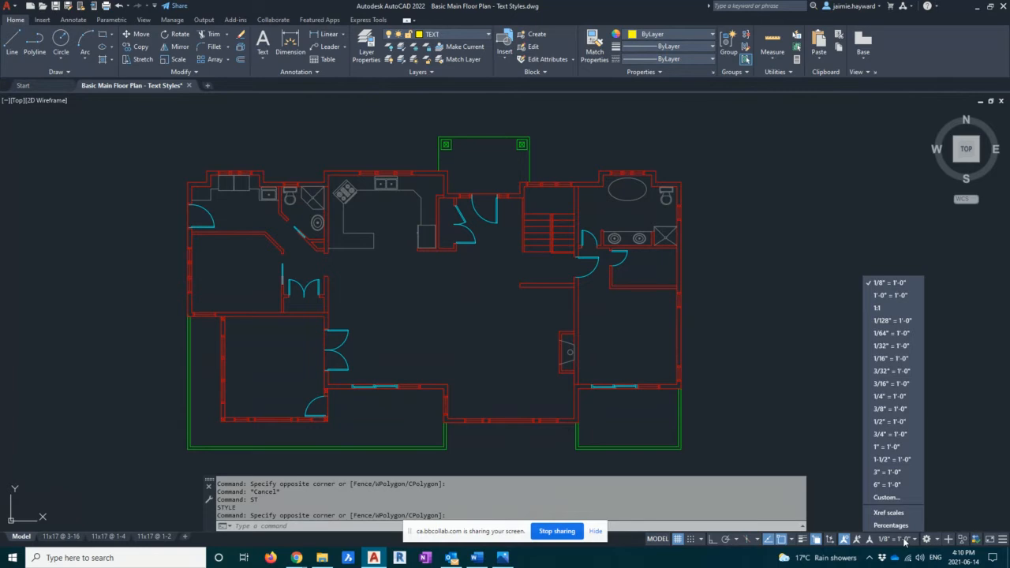
left_click(889, 310)
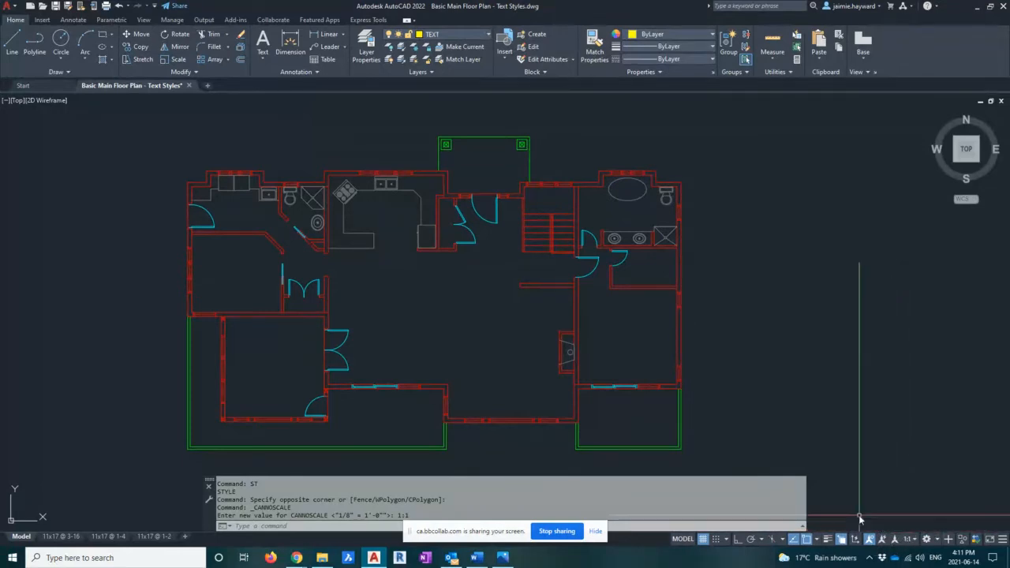
Open the 11x17 @ 3-16 layout and check the scale of its floor plan viewport.
left_click(67, 536)
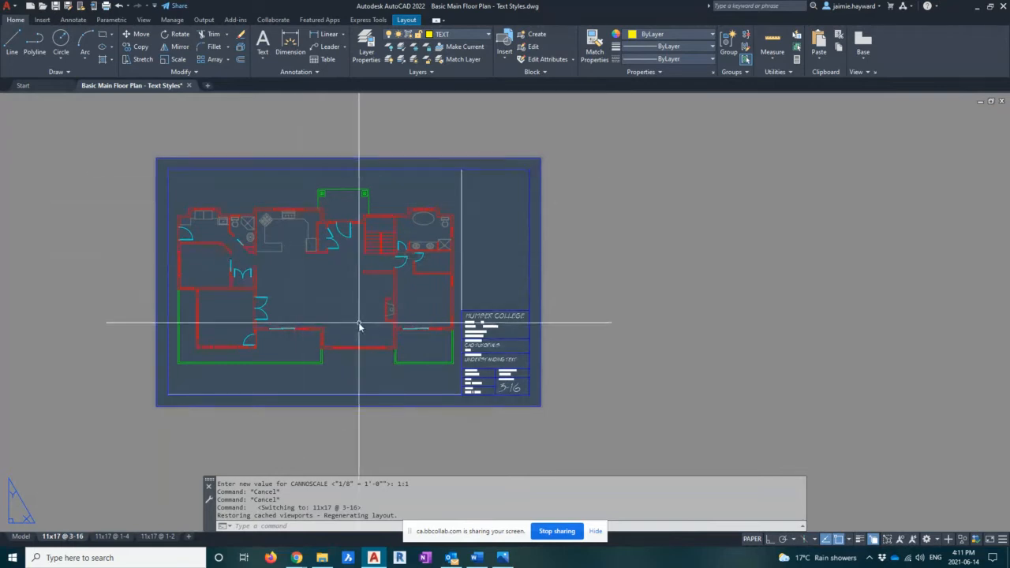
scroll(363, 304, "up", 2)
middle_click_drag(363, 306, 443, 328)
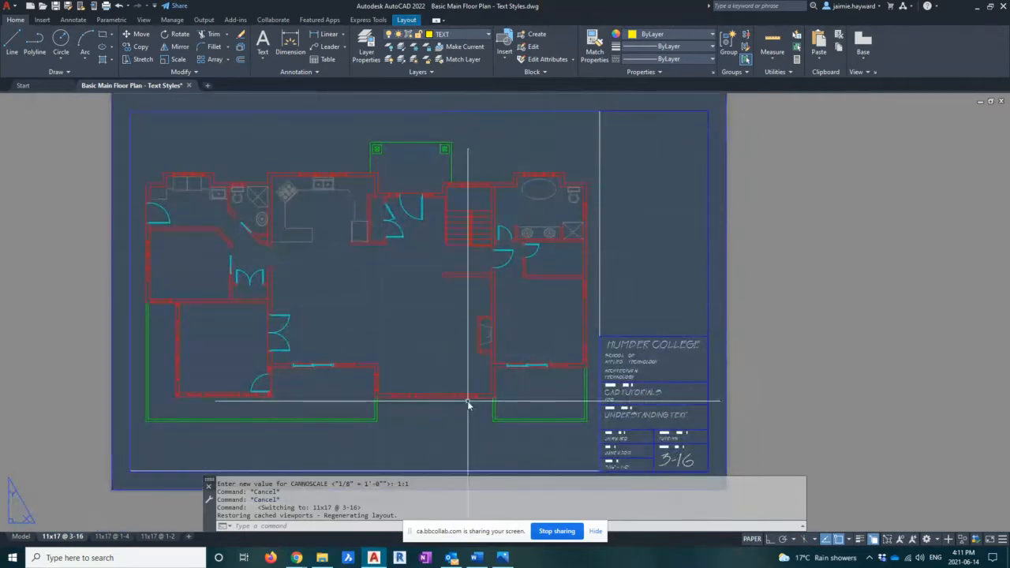
left_click(604, 197)
left_click(591, 181)
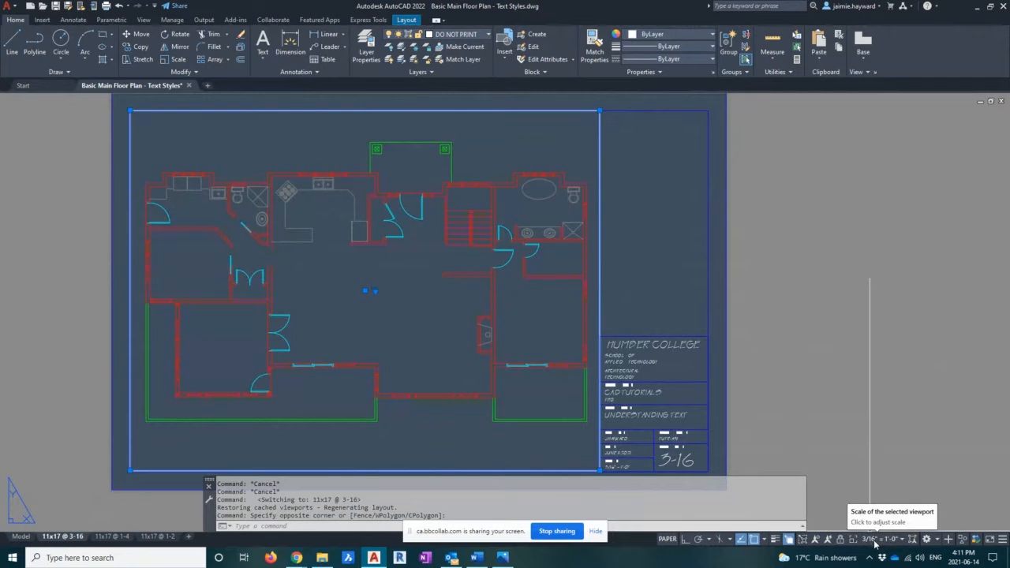
key("Escape")
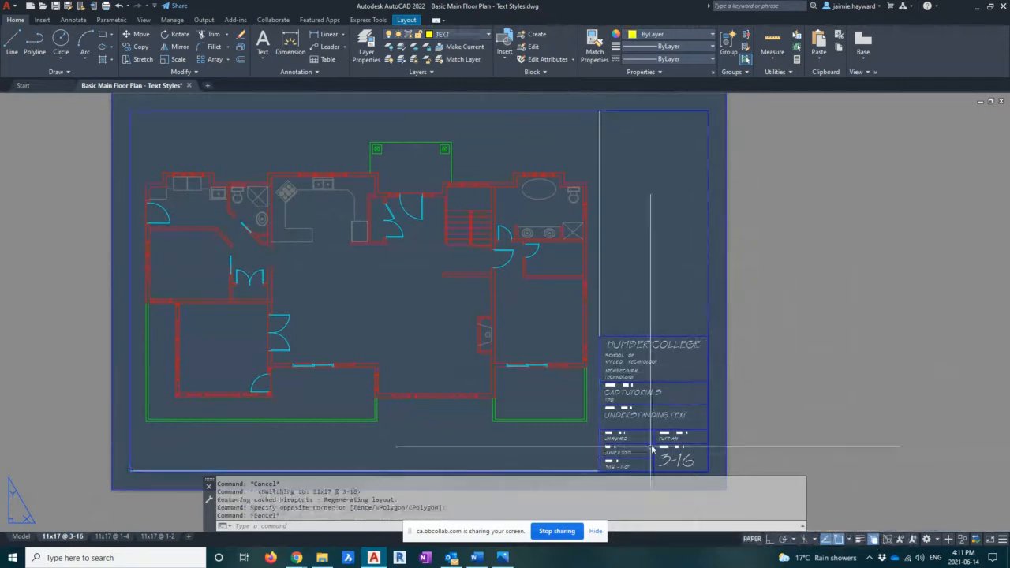
key("Escape")
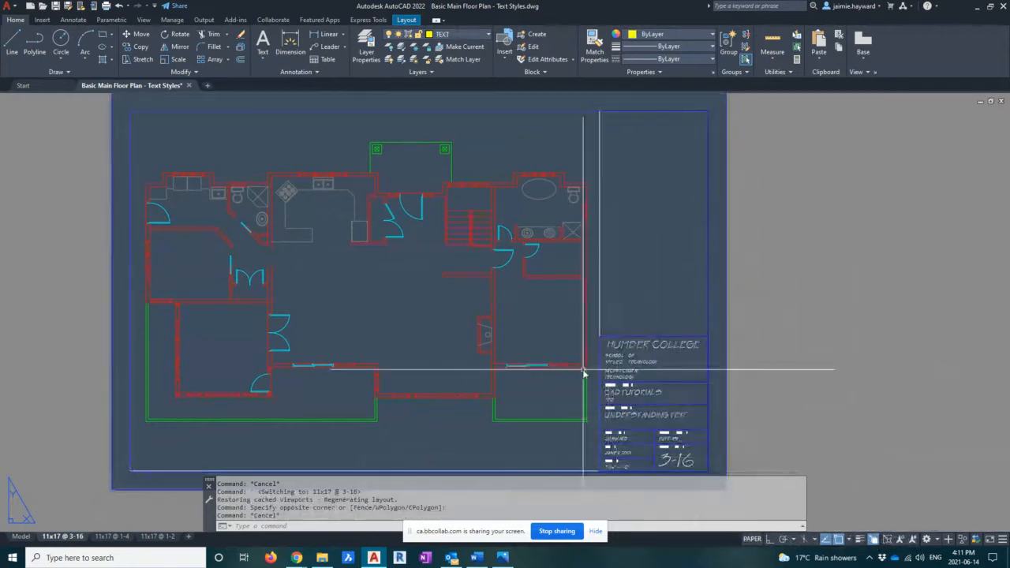
Open the 11x17 @ 1-4 layout and check the scale of its floor plan viewport.
left_click(120, 536)
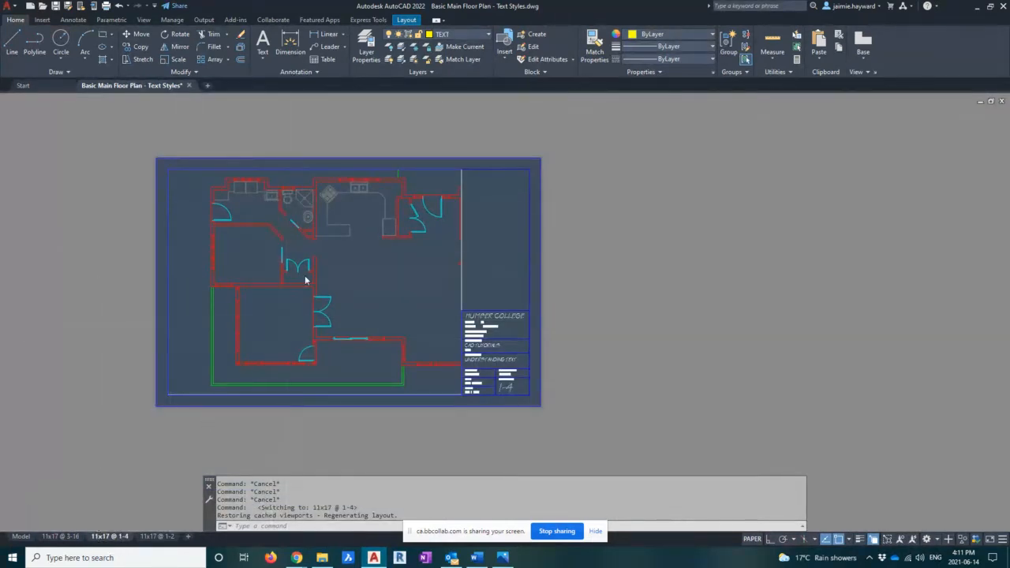
scroll(305, 278, "up", 2)
middle_click_drag(305, 276, 395, 281)
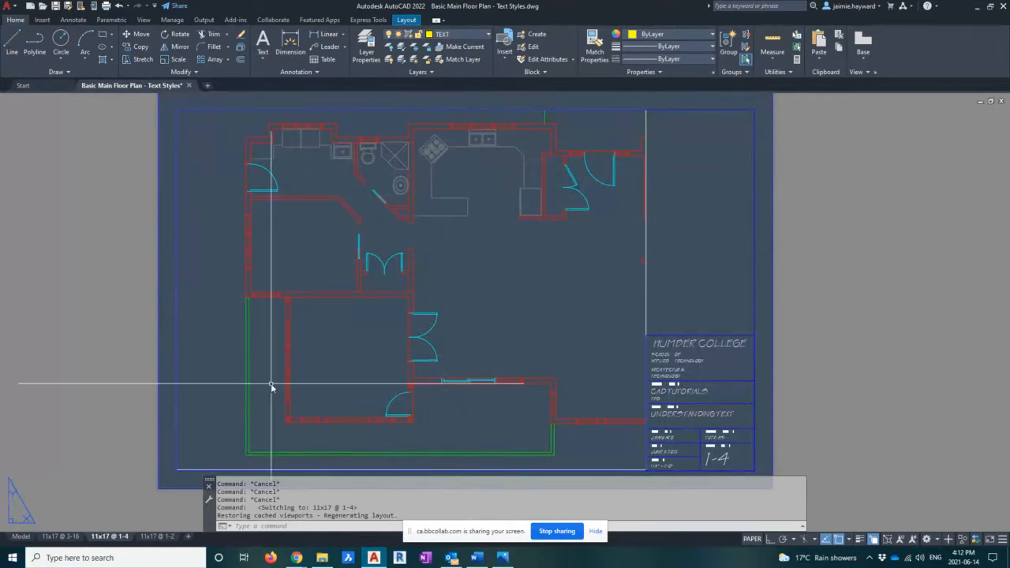
left_click(646, 288)
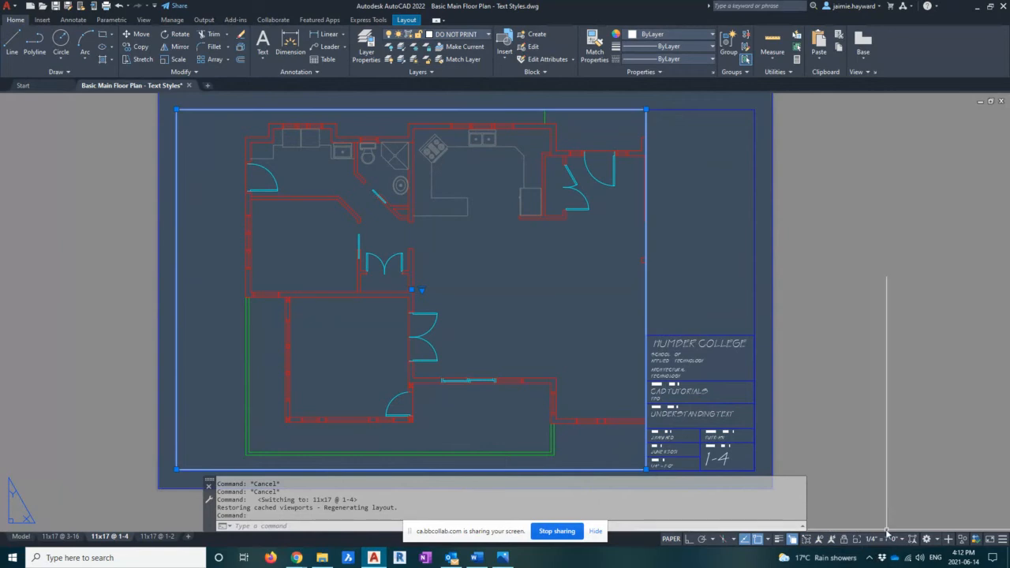
key("Escape")
Open the 11x17 @ 1-2 layout and check the scale of its floor plan viewport.
left_click(156, 535)
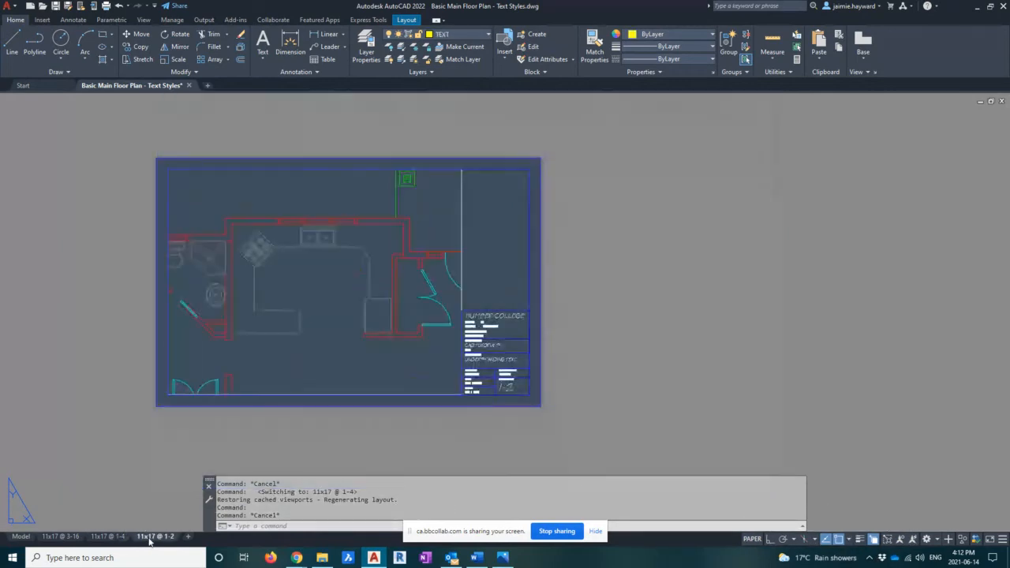
middle_click_drag(324, 284, 405, 273)
scroll(367, 268, "up", 2)
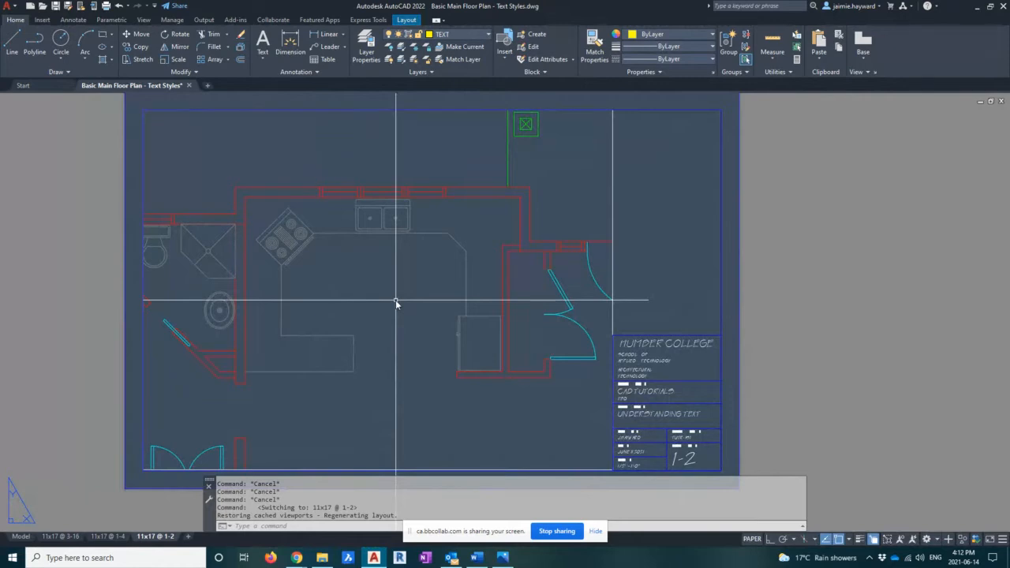
left_click(612, 169)
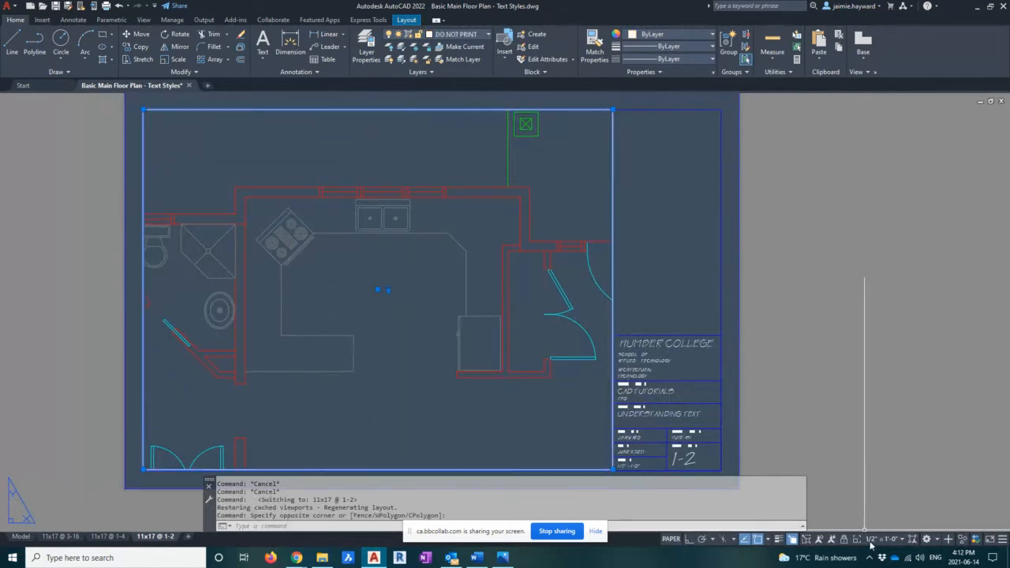
key("Escape")
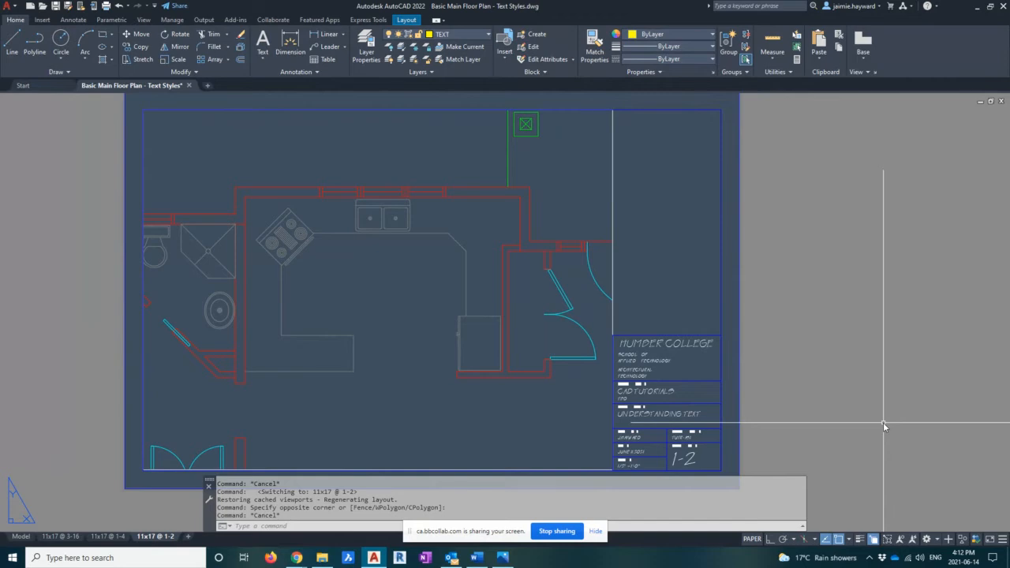
In model space, add a two-line multiline text label DINING ROOM in the open area below the kitchen.
left_click(21, 535)
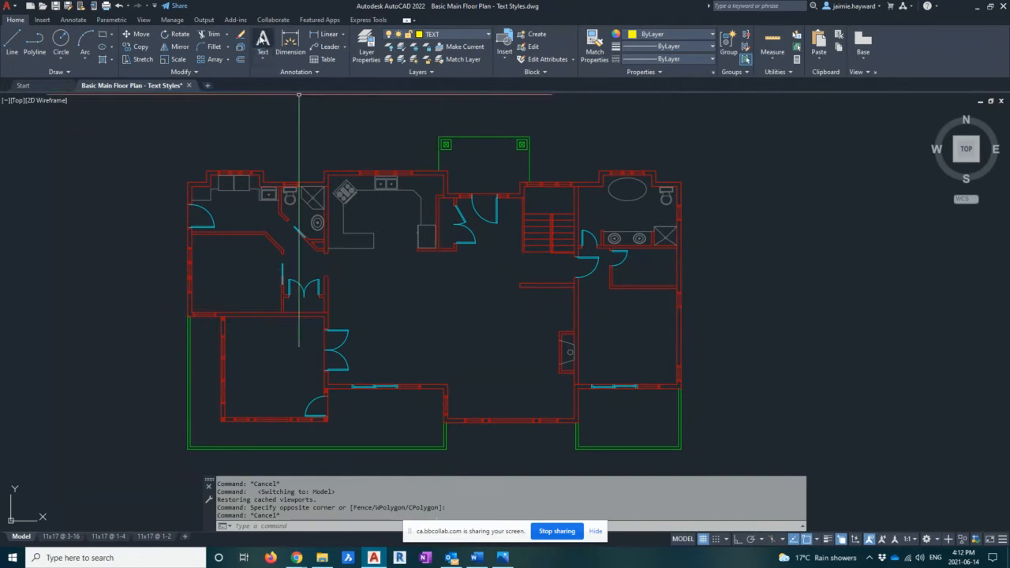
left_click(263, 60)
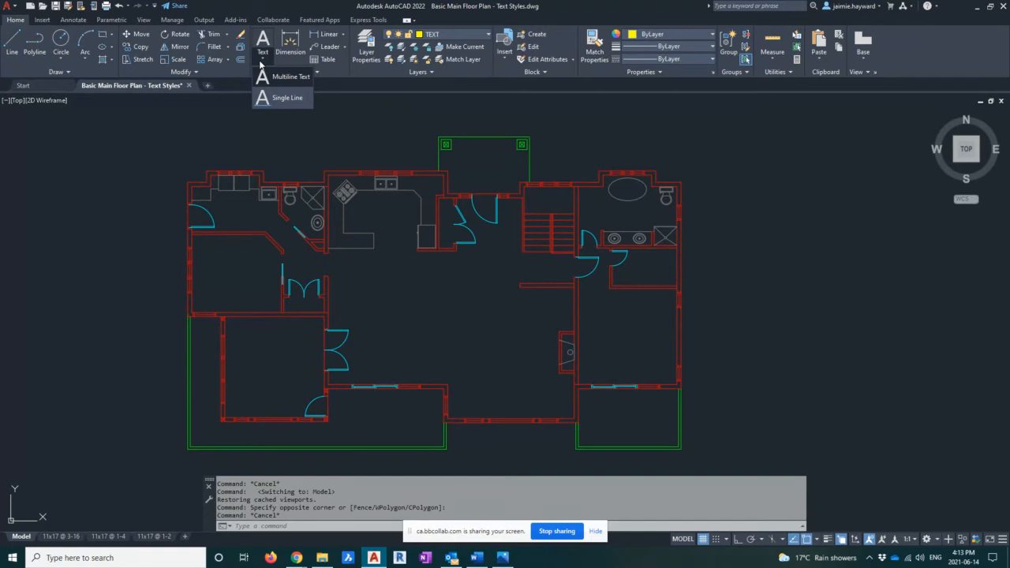
left_click(285, 80)
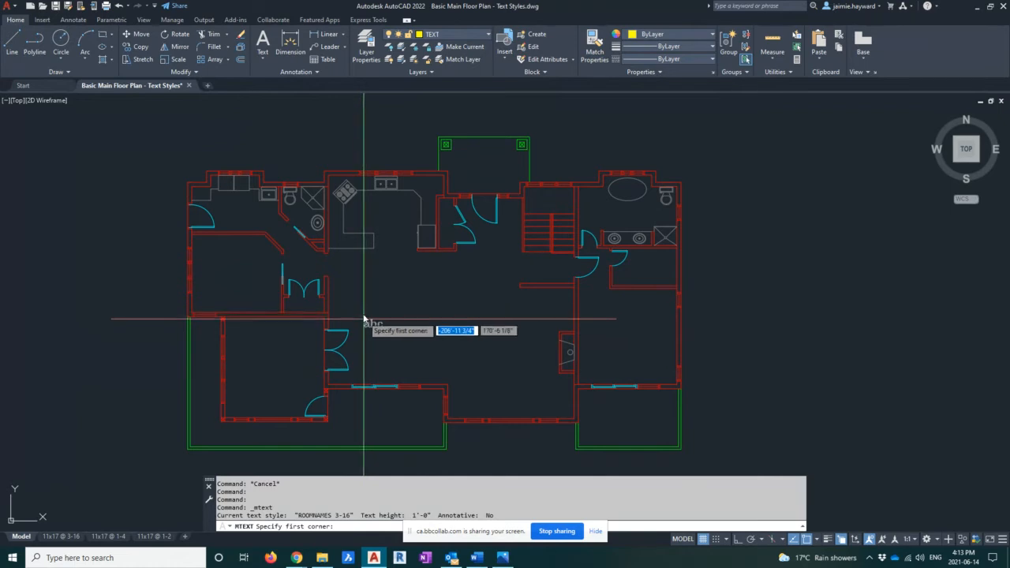
left_click(364, 313)
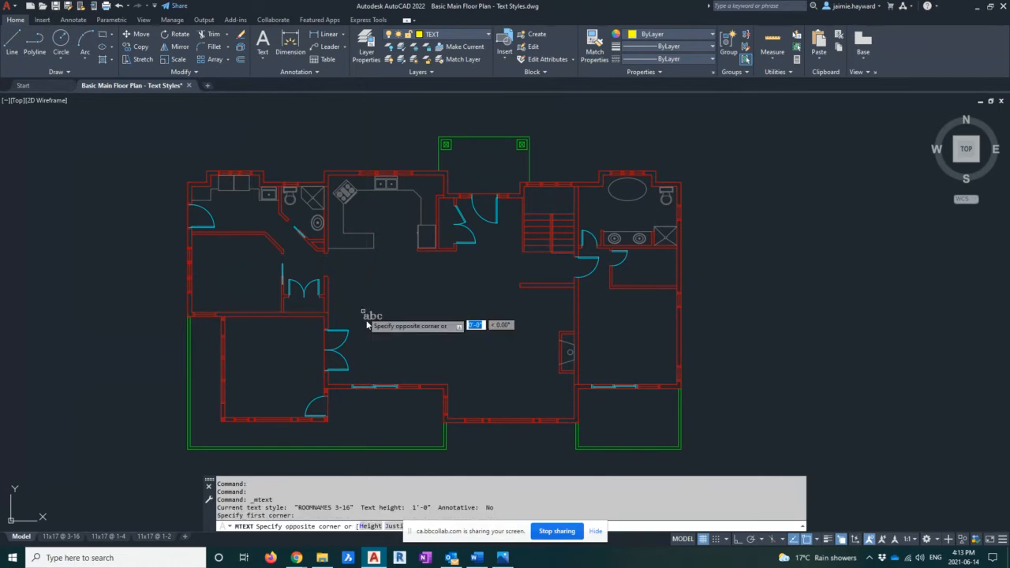
left_click(447, 352)
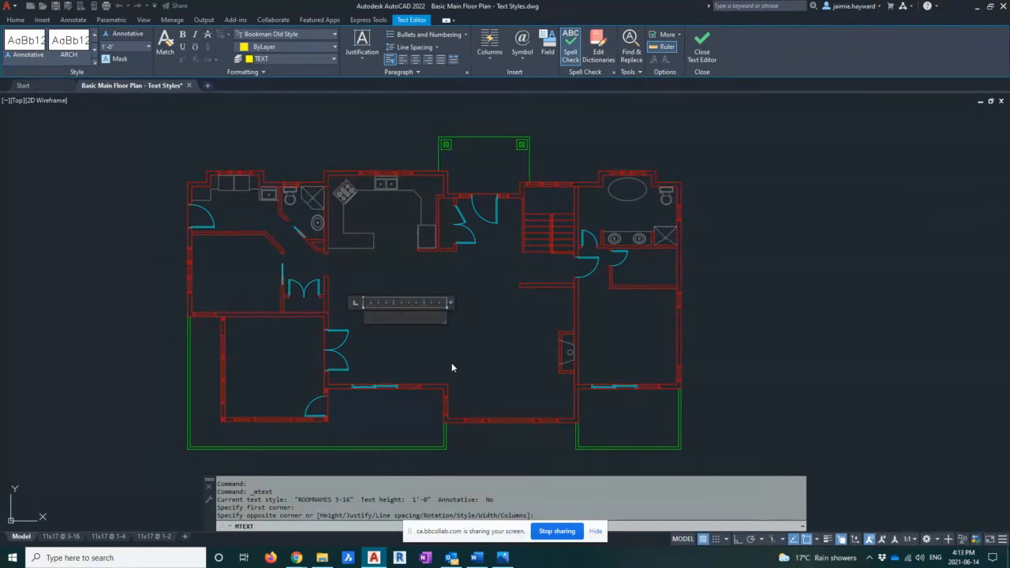
type("DINING")
key("Return")
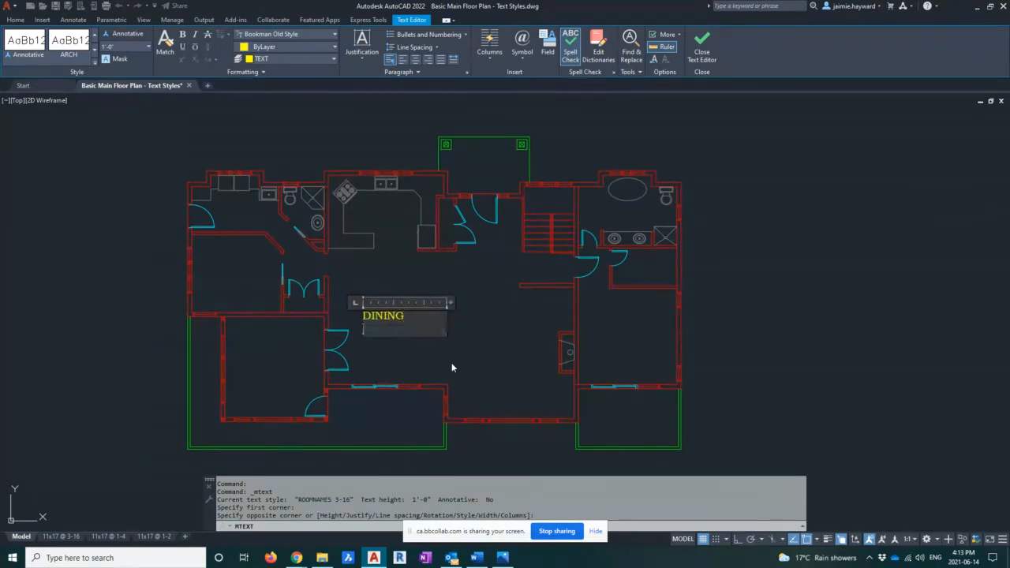
type("ROOM")
left_click(729, 294)
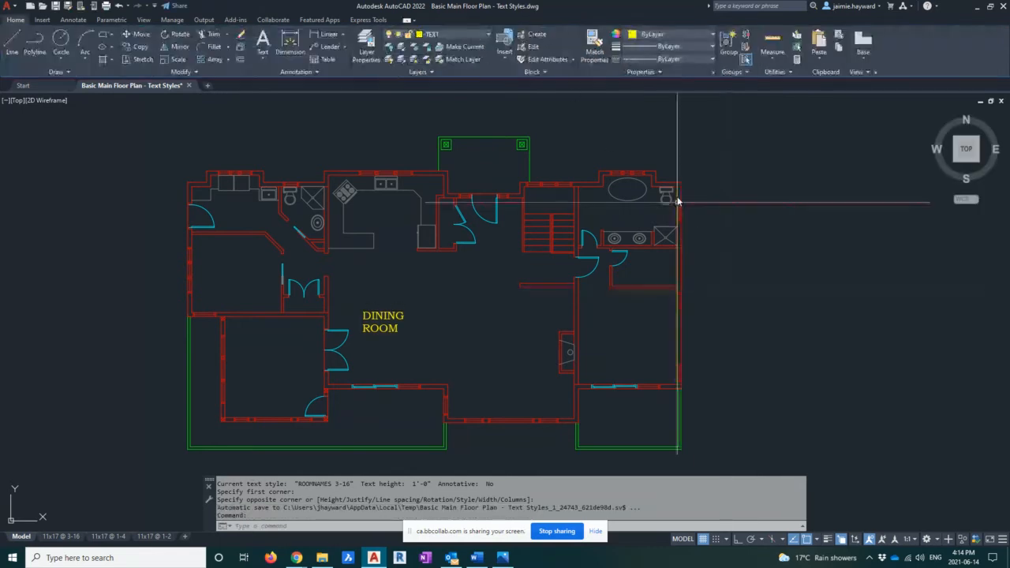
Place single-line text at 0 rotation beside the fireplace, with LIVING on one line and ROOM on the line below.
left_click(263, 62)
left_click(282, 100)
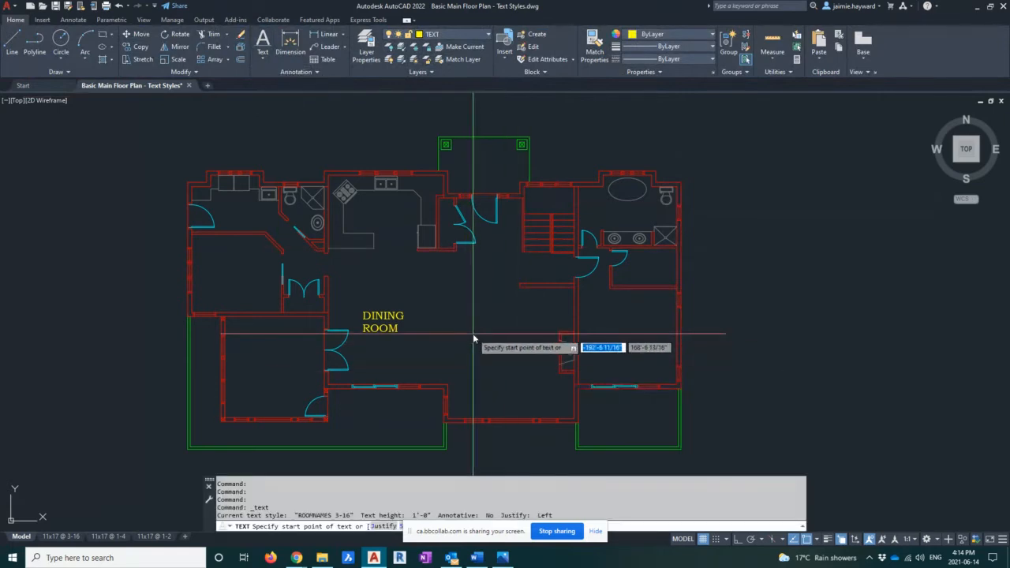
left_click(590, 532)
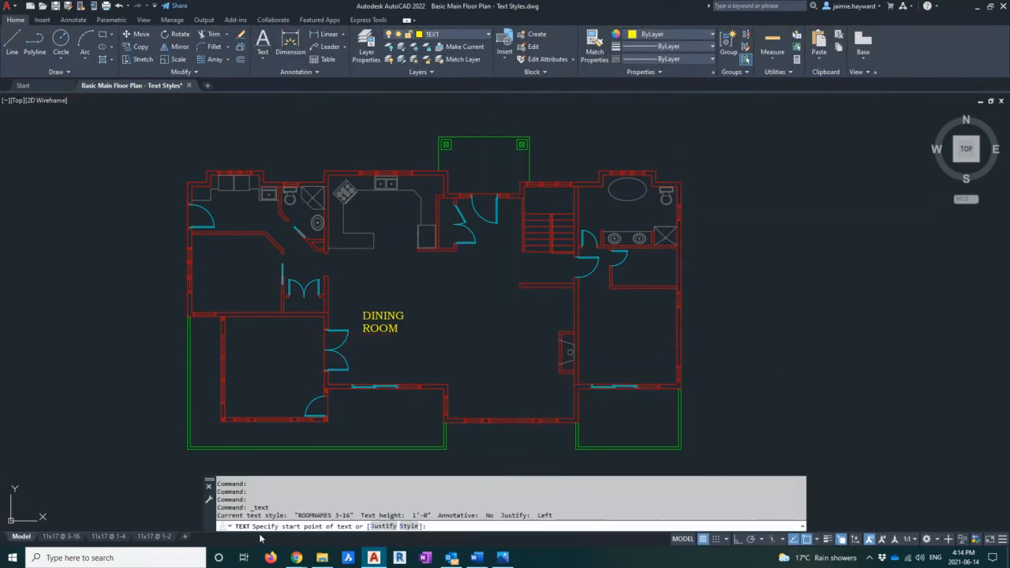
left_click(471, 334)
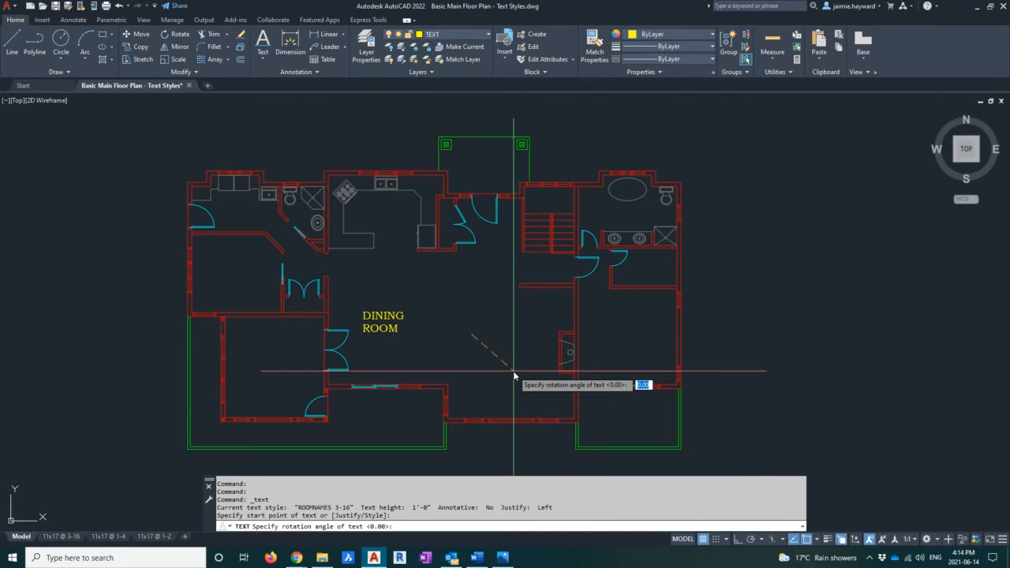
type("0")
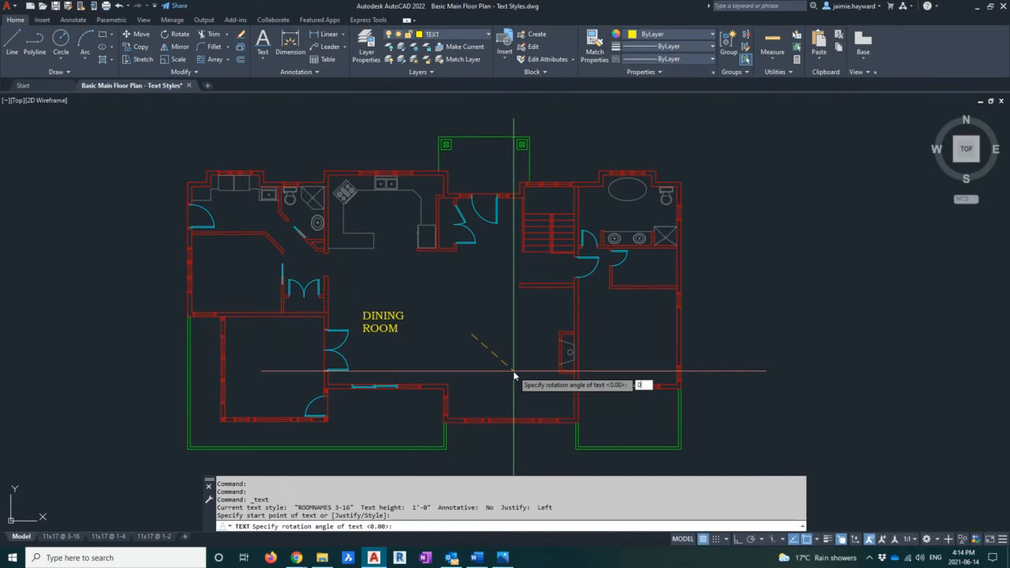
key("Return")
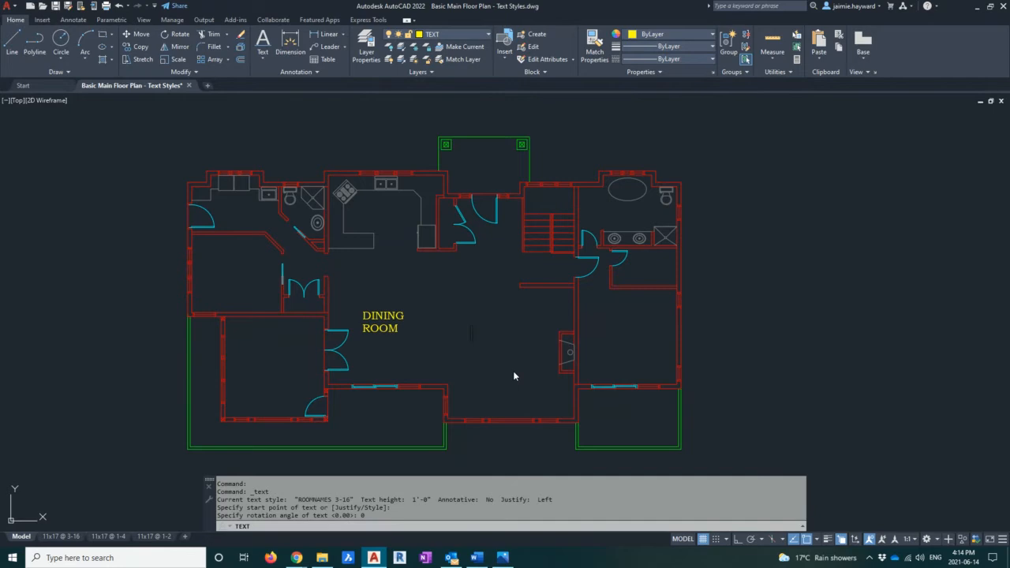
type("LIVING")
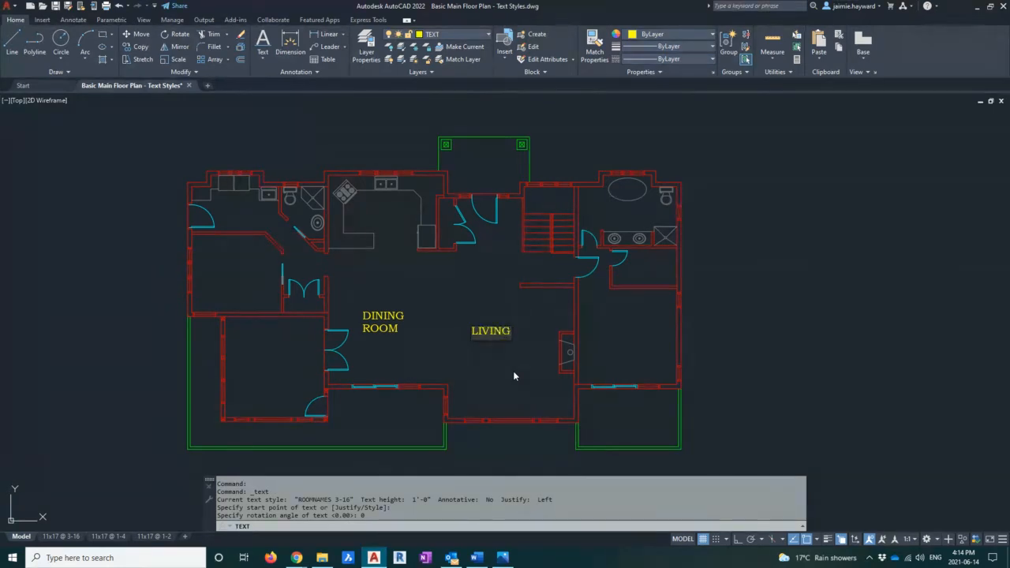
key("Return")
type("ROOM")
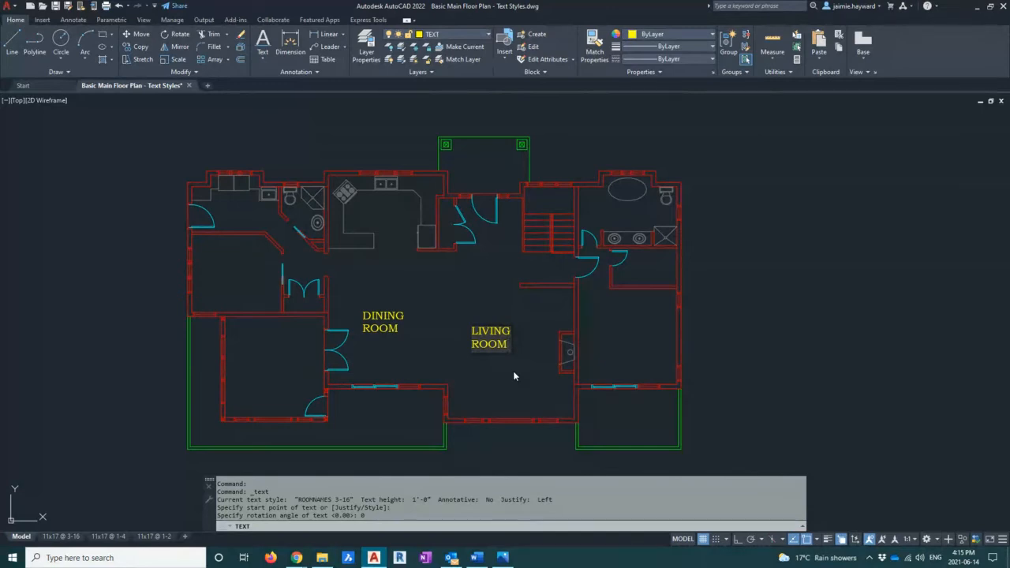
key("Return")
key("Return")
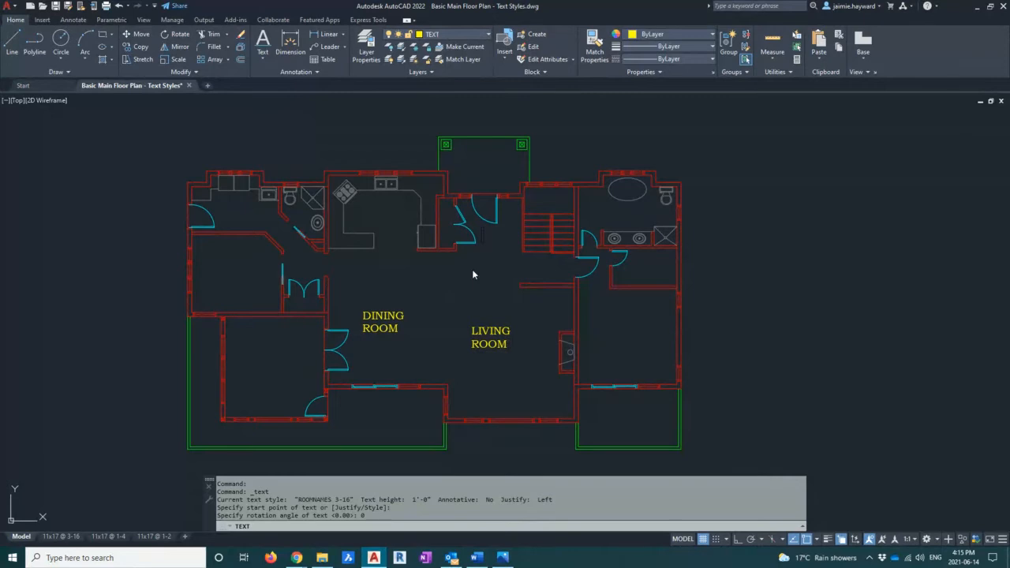
Add single-line labels ENTRY, KITCHEN and OFFICE in their rooms and end the text command.
type("ENTRY")
left_click(360, 212)
type("KITCHEN")
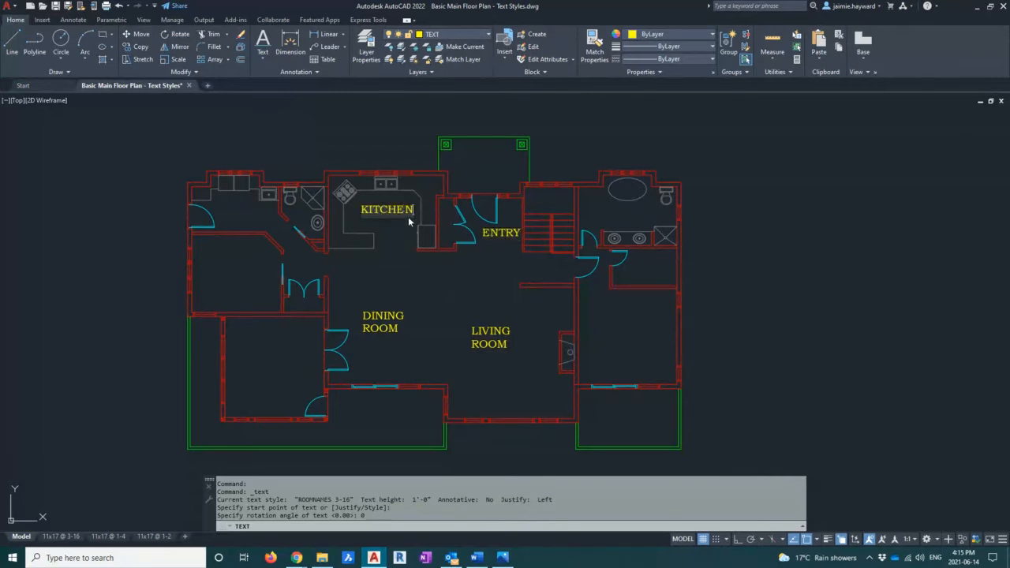
left_click(216, 270)
type("OFFICE")
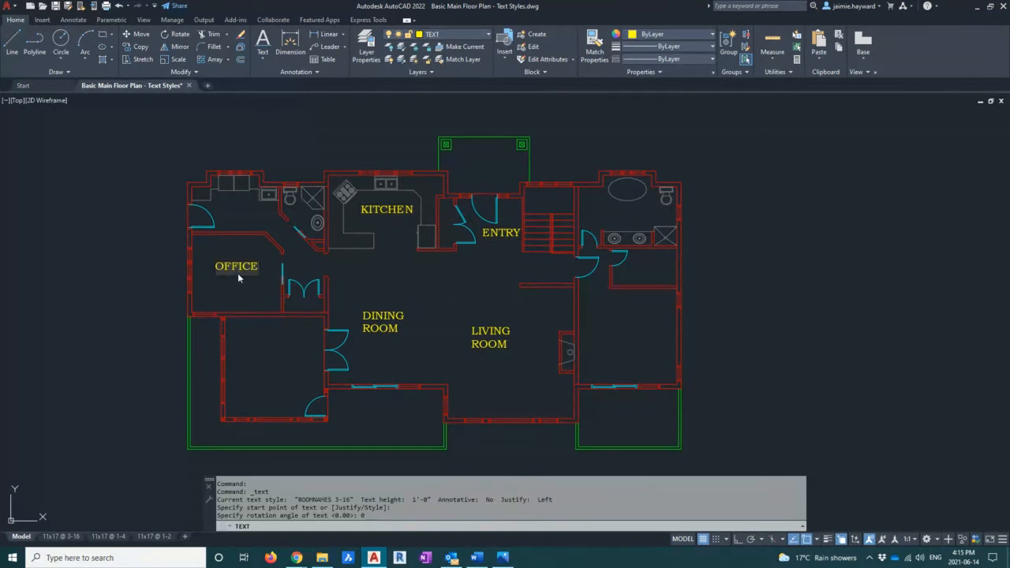
left_click(255, 362)
key("Escape")
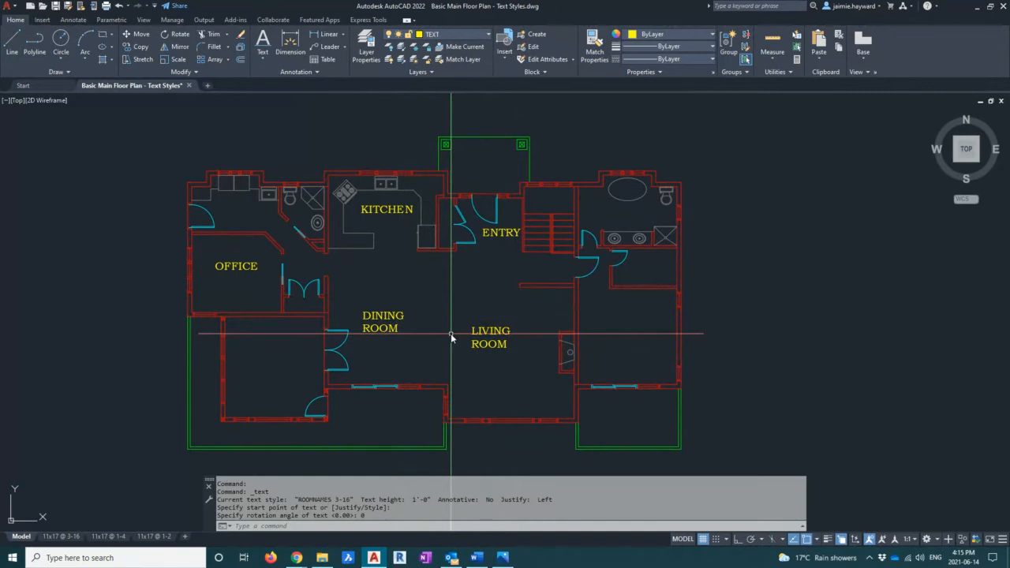
Select the DINING ROOM and LIVING ROOM labels in turn to compare multiline and single-line text objects.
left_click(385, 315)
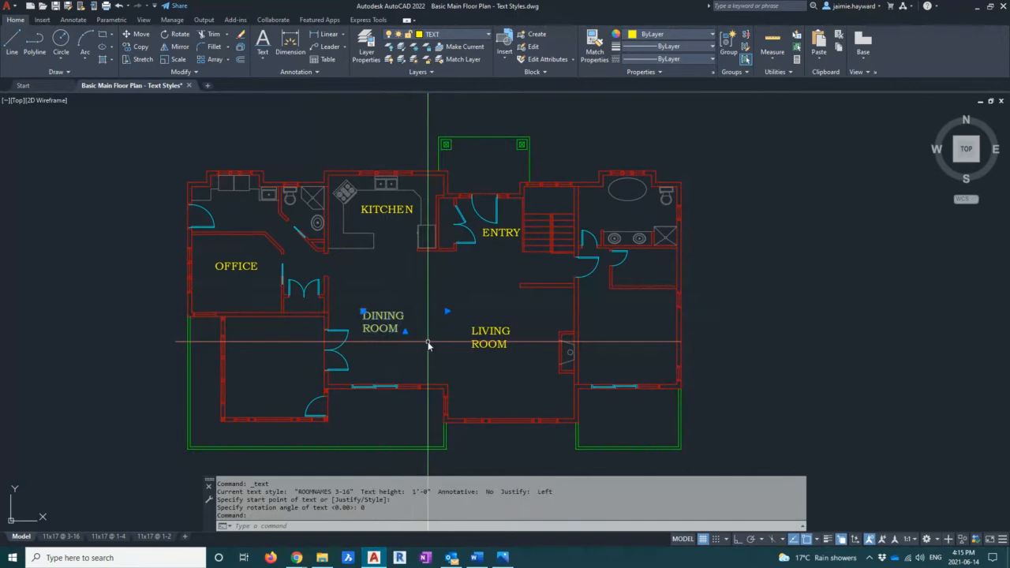
key("Escape")
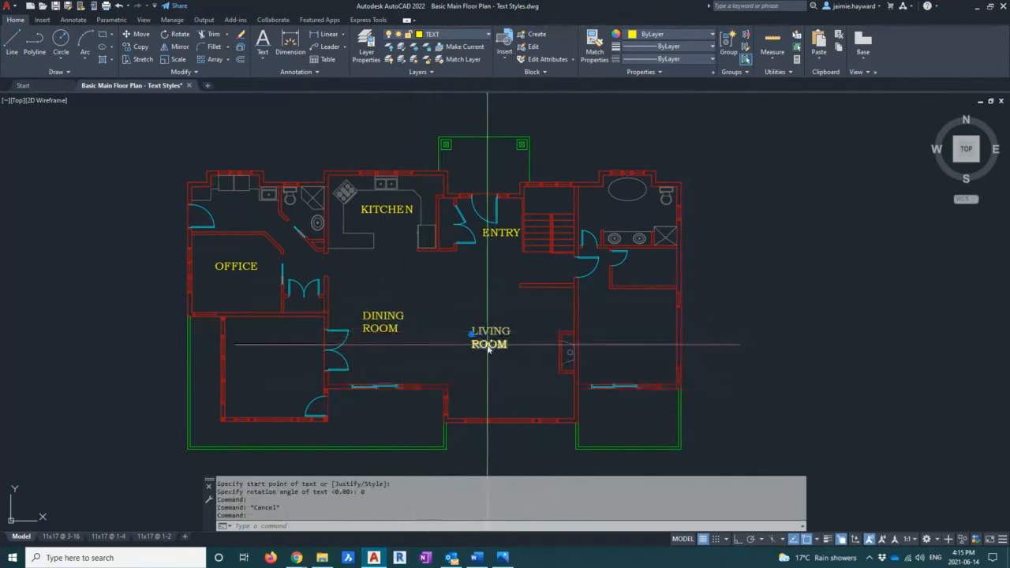
left_click(487, 341)
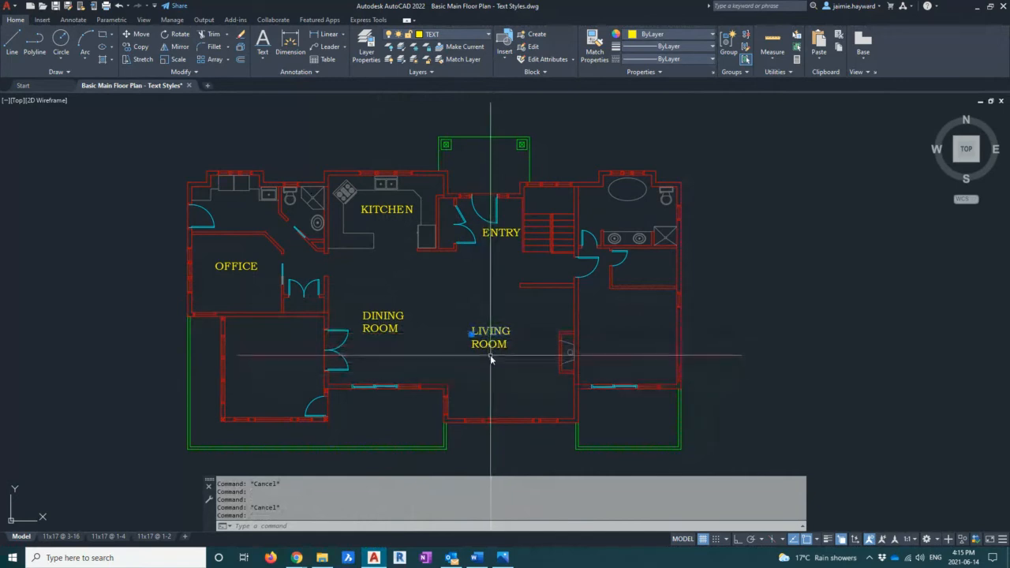
key("Escape")
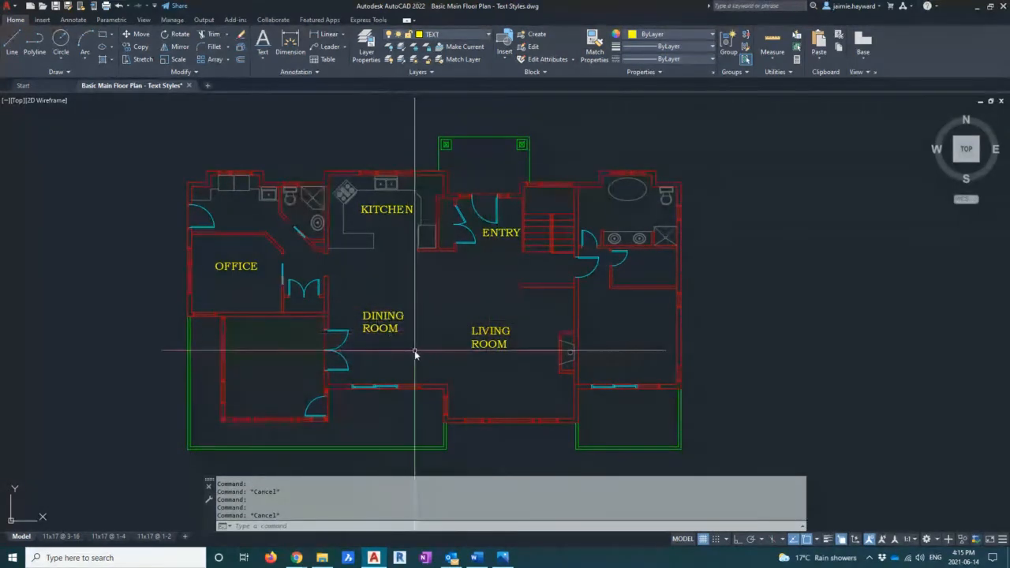
Underline all the text of the DINING ROOM multiline label.
left_click(376, 319)
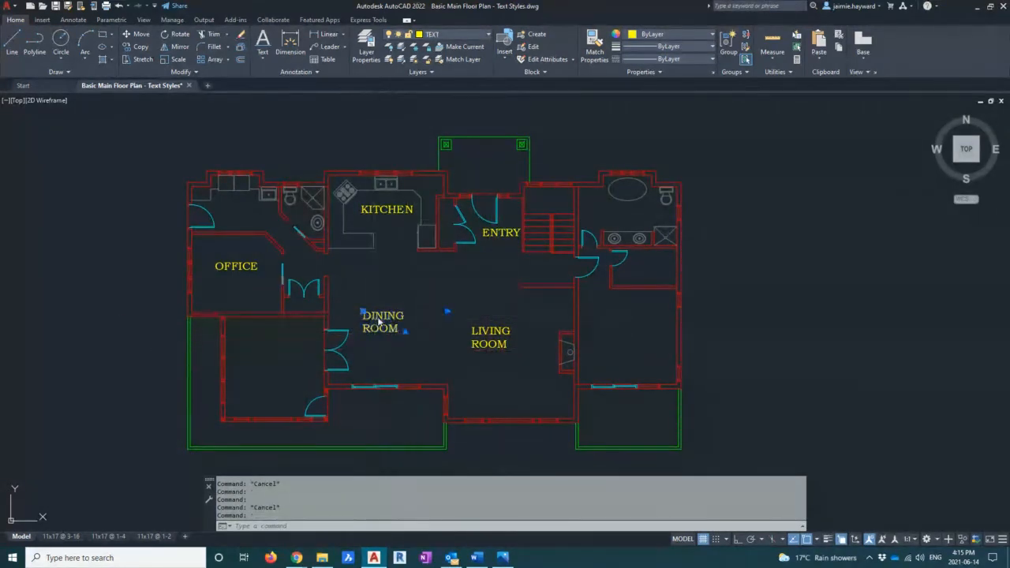
double_click(380, 325)
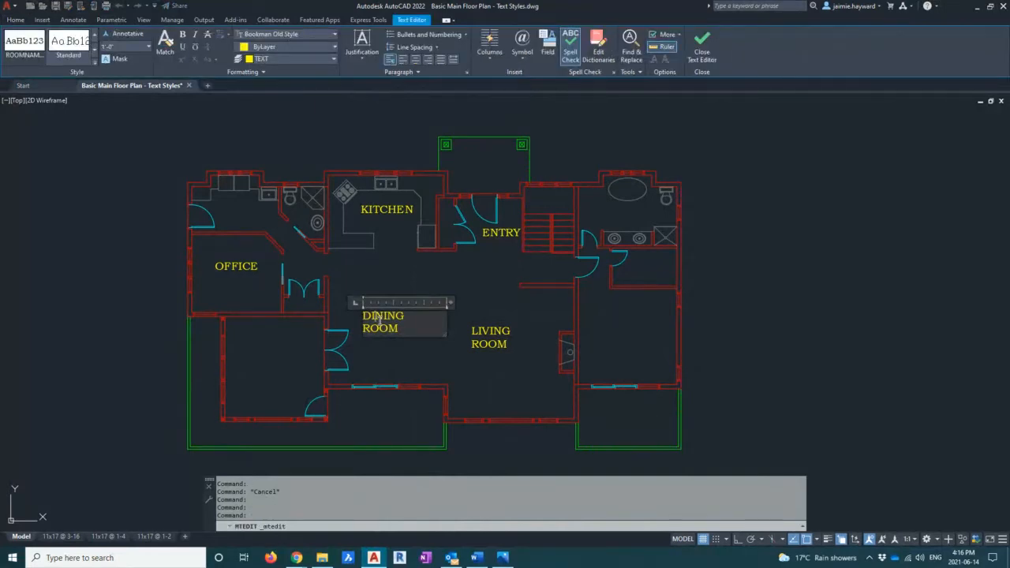
key("ctrl+a")
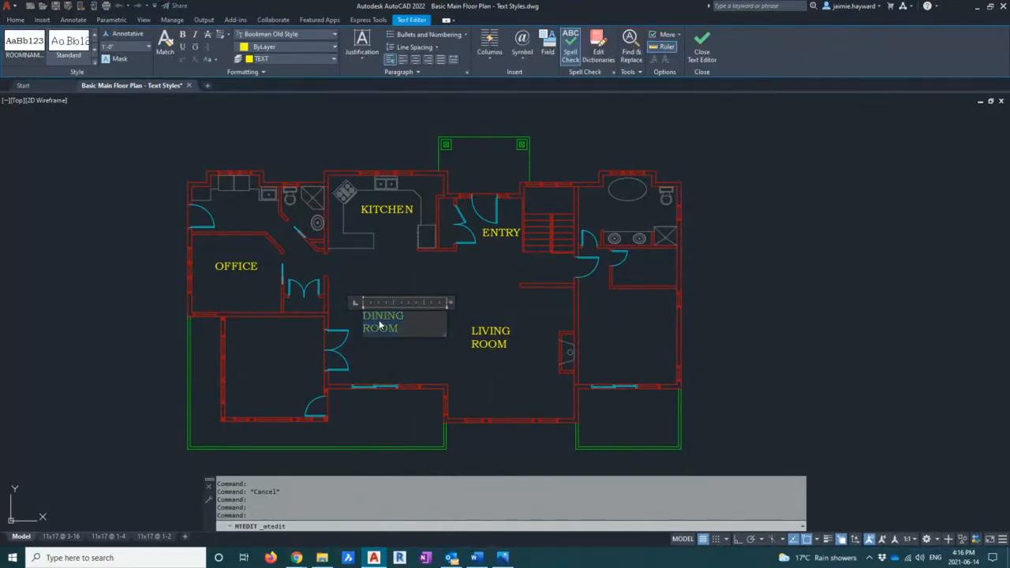
left_click(182, 46)
left_click(865, 266)
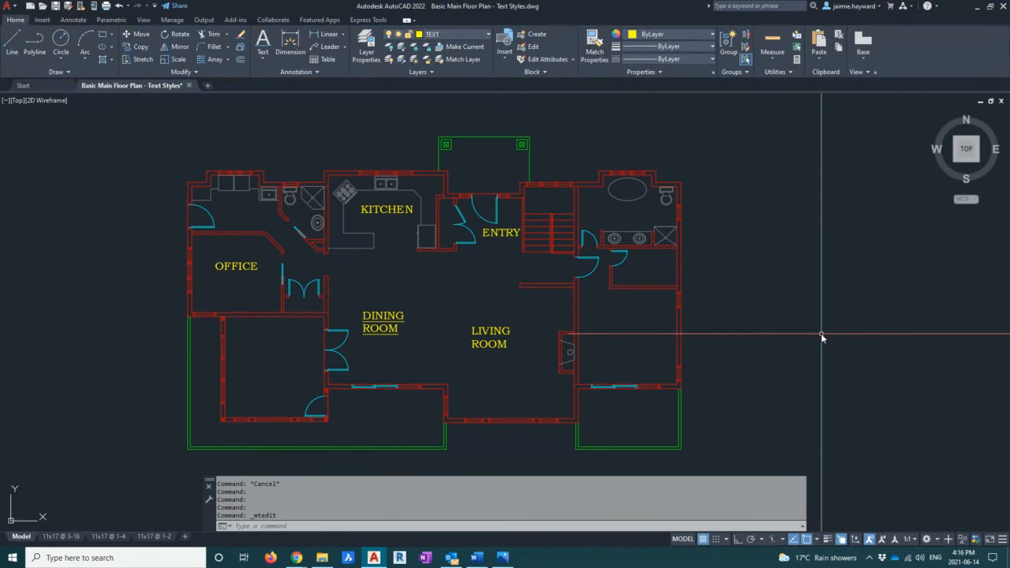
Try extending the single-line text LIVING to LIVING ROOM, remove the added word and leave text editing.
left_click(485, 334)
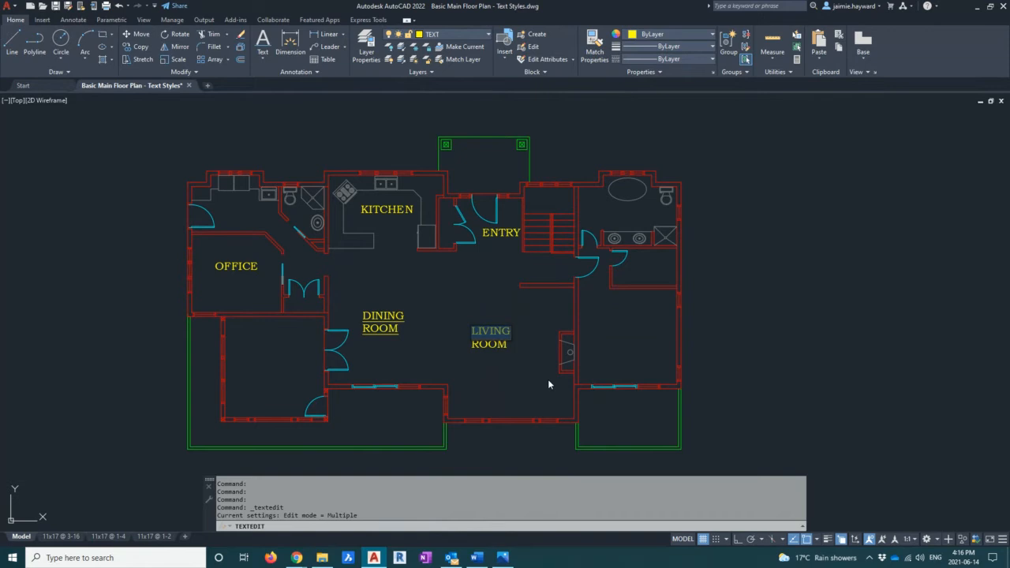
key("End")
type("ROOM")
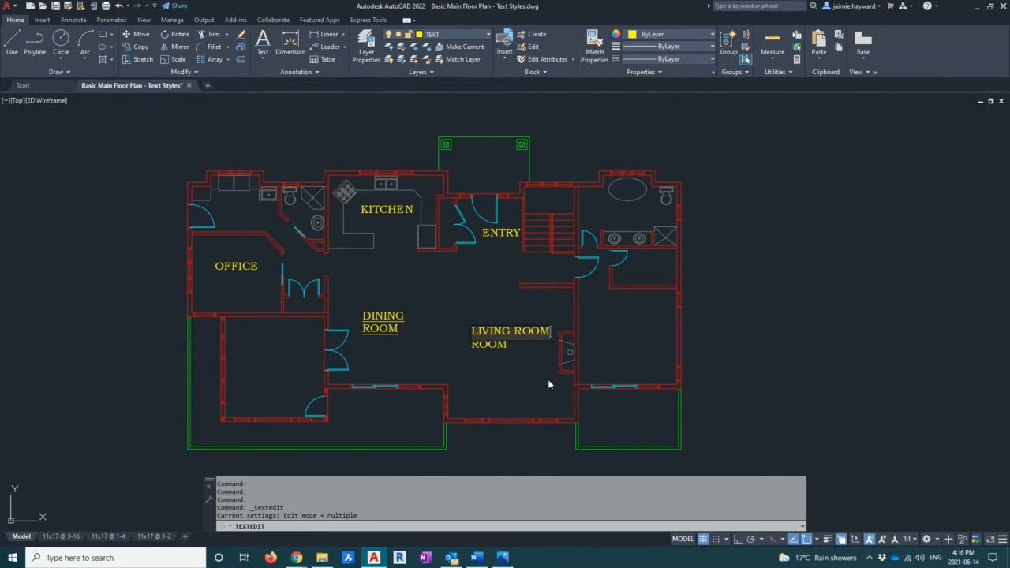
key("BackSpace")
key("BackSpace")
key("BackSpace")
key("BackSpace")
key("BackSpace")
left_click(530, 394)
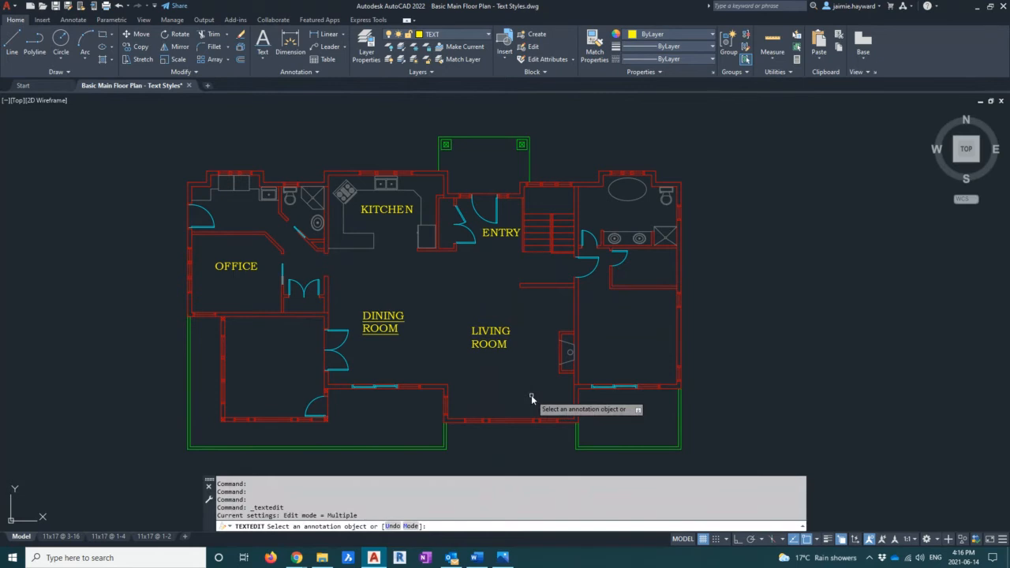
key("Escape")
key("Escape")
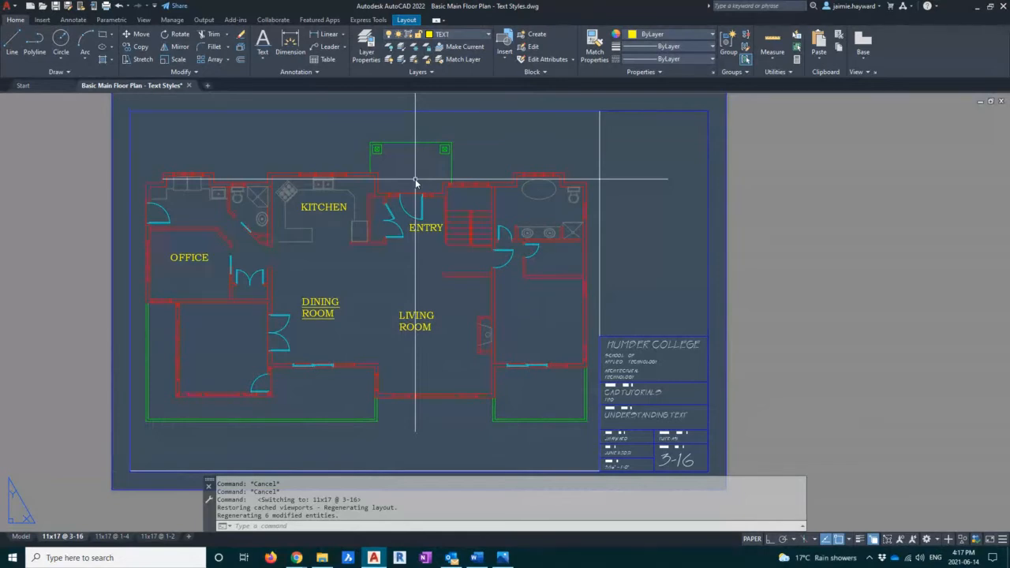
Return to model space after viewing the room labels on the 11x17 @ 3-16 layout.
key("ctrl+Page_Up")
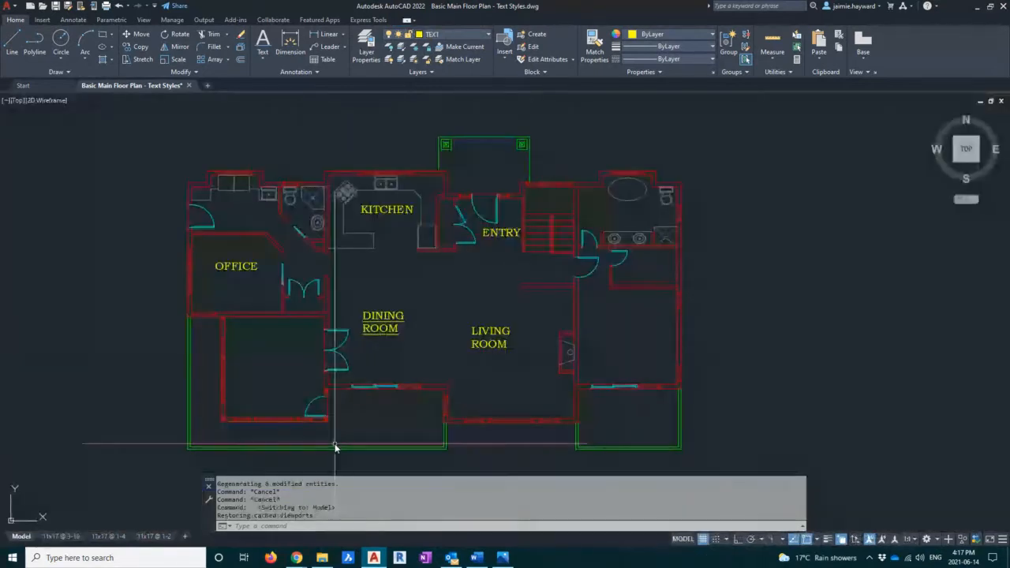
Set the text height of the ROOMNAMES 3-16 style to 8 inches and apply the change.
left_click(425, 290)
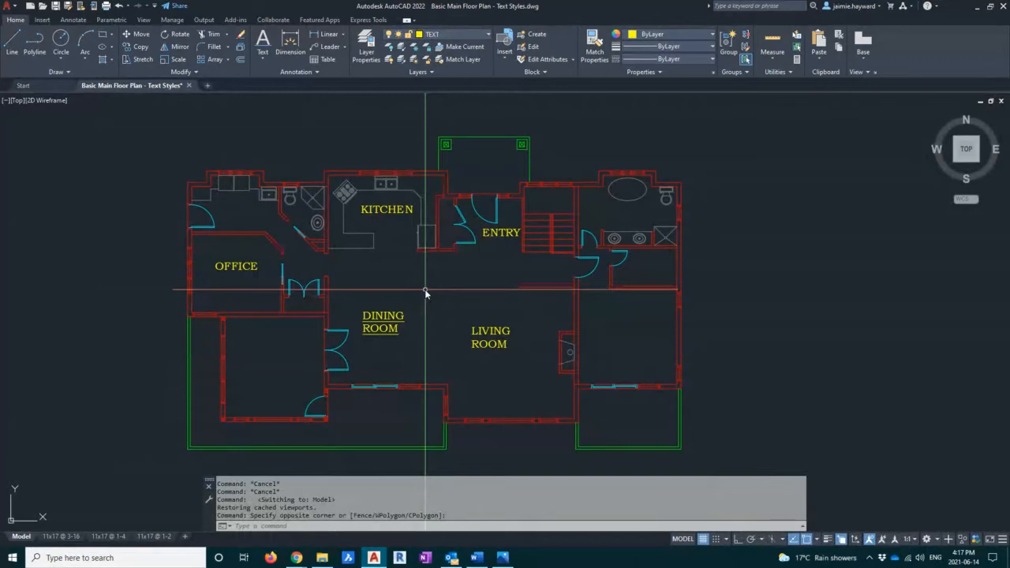
type("ST")
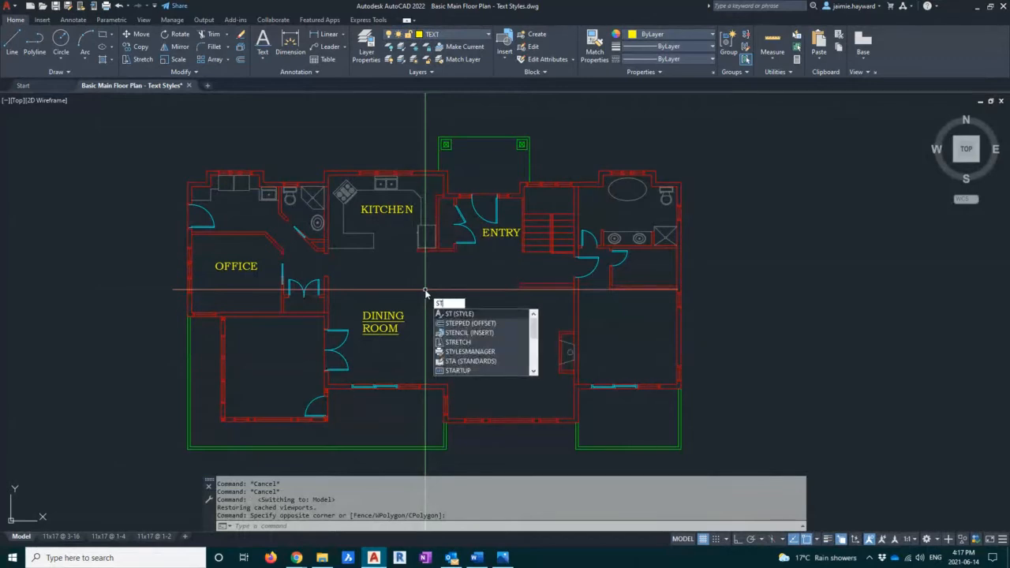
key("Return")
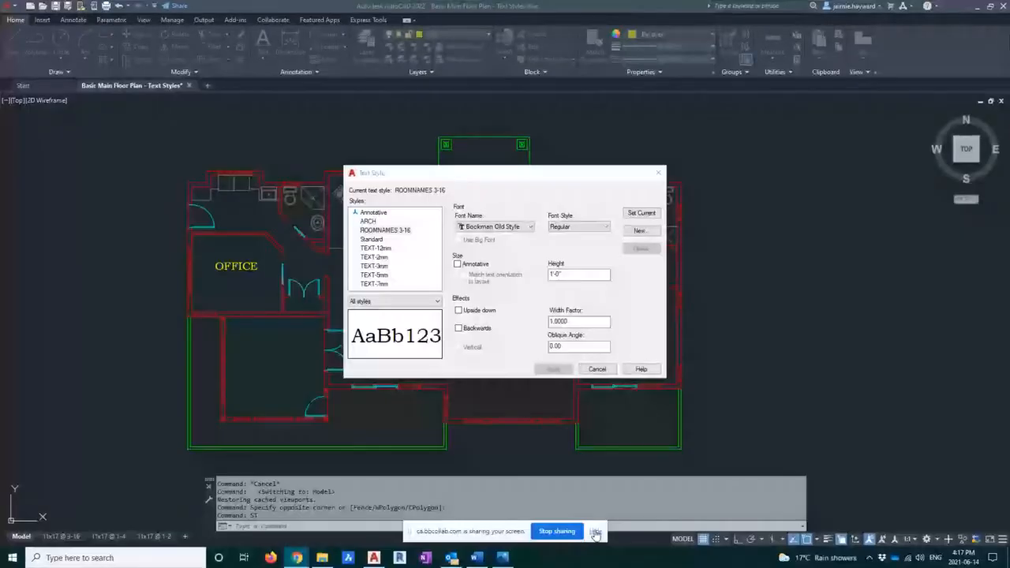
double_click(577, 275)
type("8")
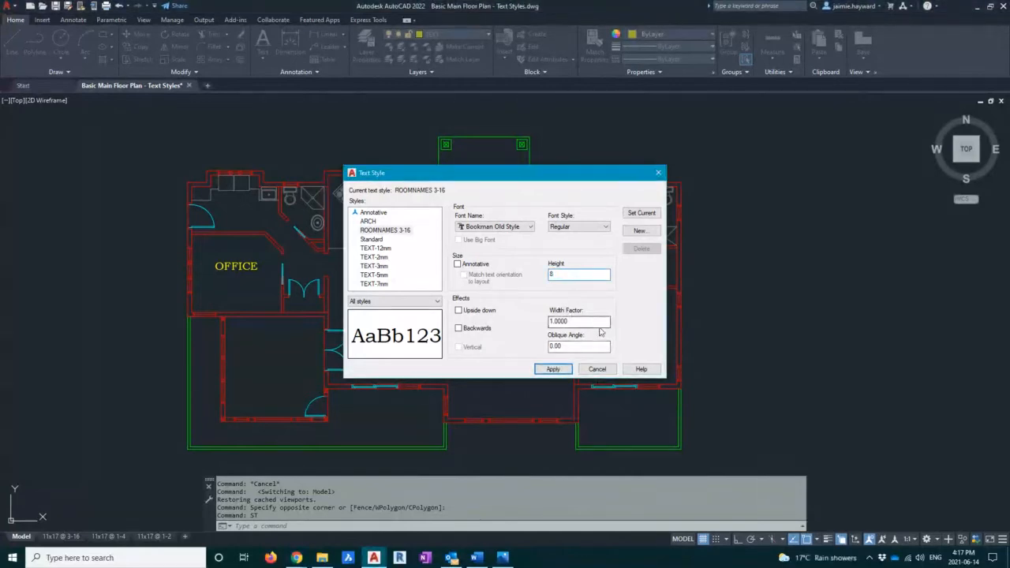
left_click(563, 369)
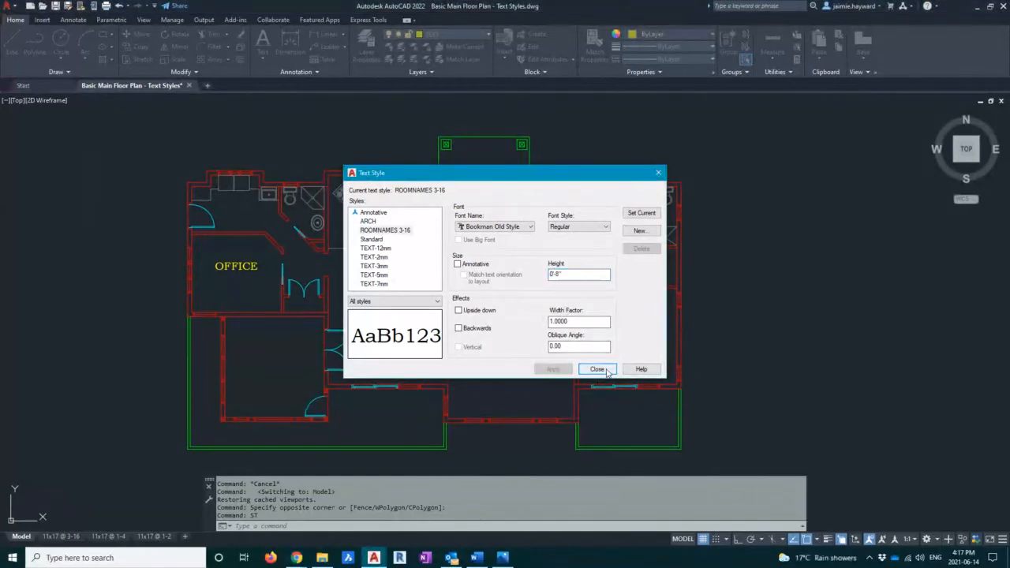
left_click(597, 369)
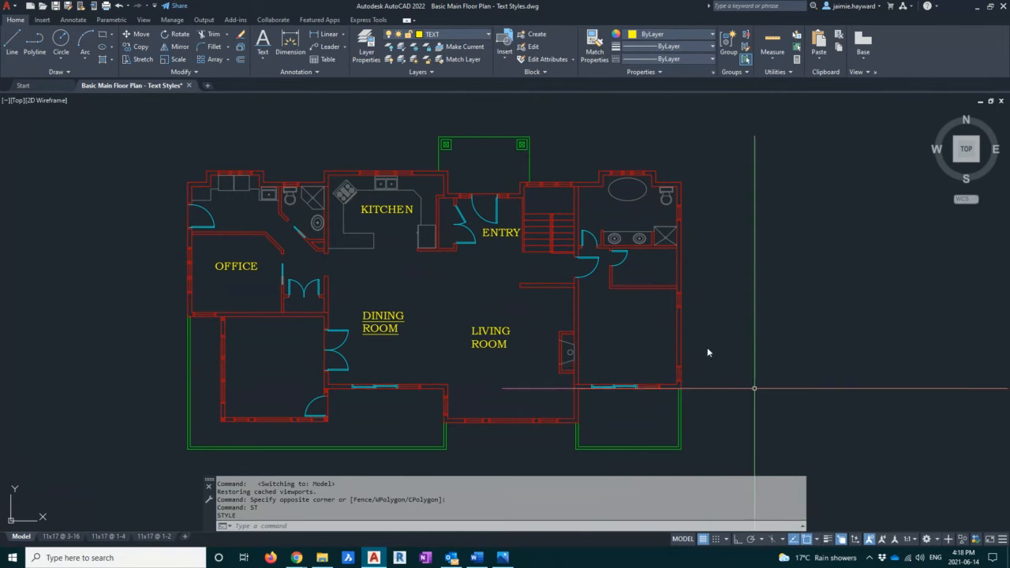
Start Quick Select and limit its scope to a window selection around the entire floor plan.
scroll(596, 241, "down", 2)
mouse_move(523, 254)
middle_mouse_down()
mouse_move(396, 255)
mouse_move(286, 286)
mouse_move(282, 270)
middle_mouse_up()
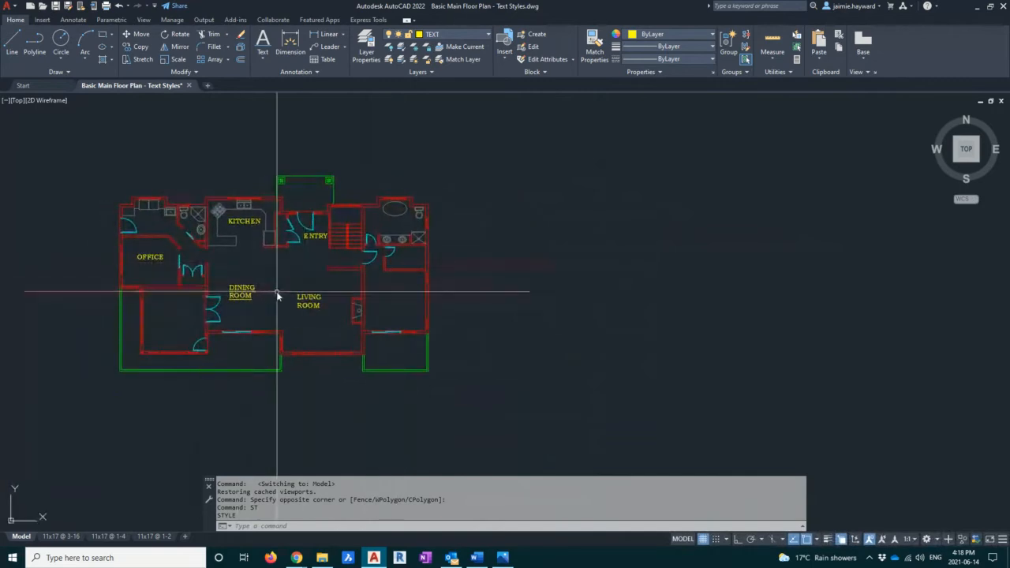
right_click(648, 213)
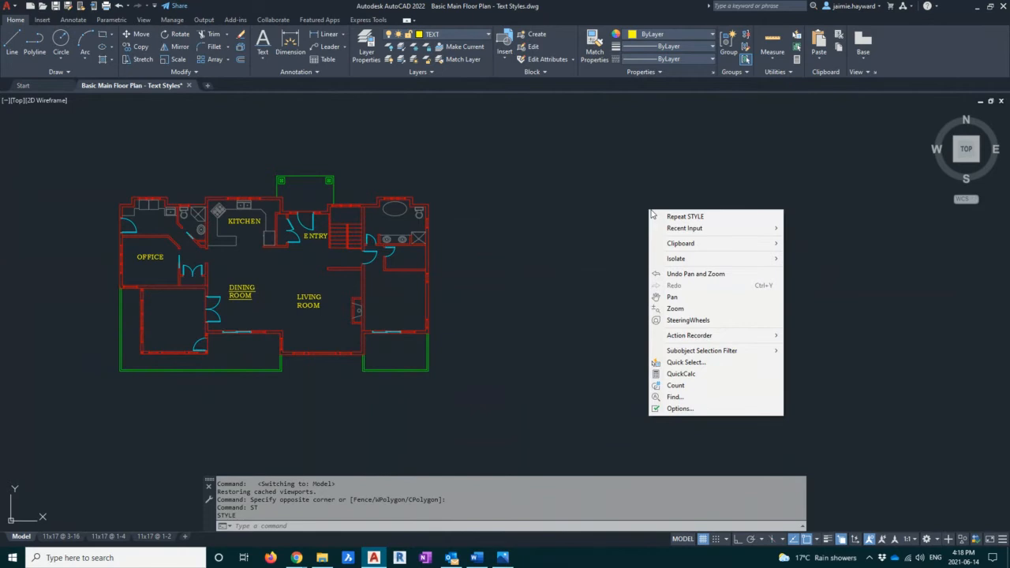
left_click(691, 366)
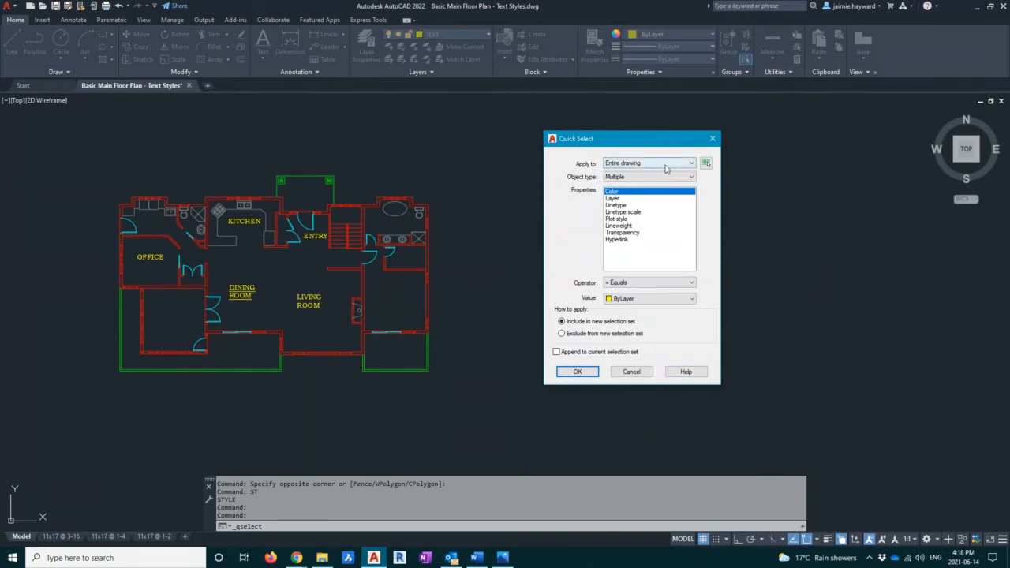
left_click(706, 163)
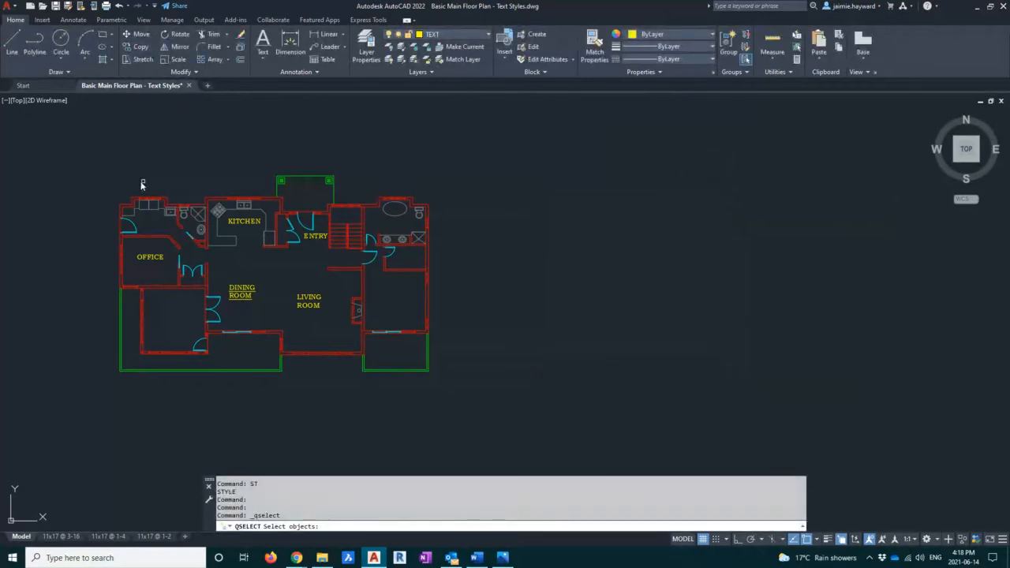
mouse_move(80, 147)
left_mouse_down()
mouse_move(357, 362)
mouse_move(499, 325)
mouse_move(539, 158)
left_mouse_up()
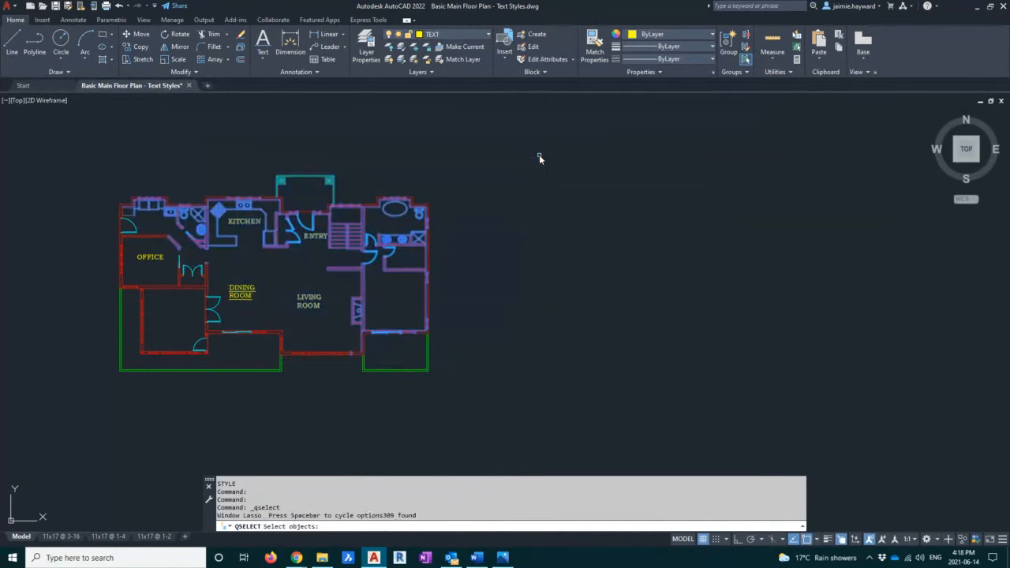
left_click(74, 129)
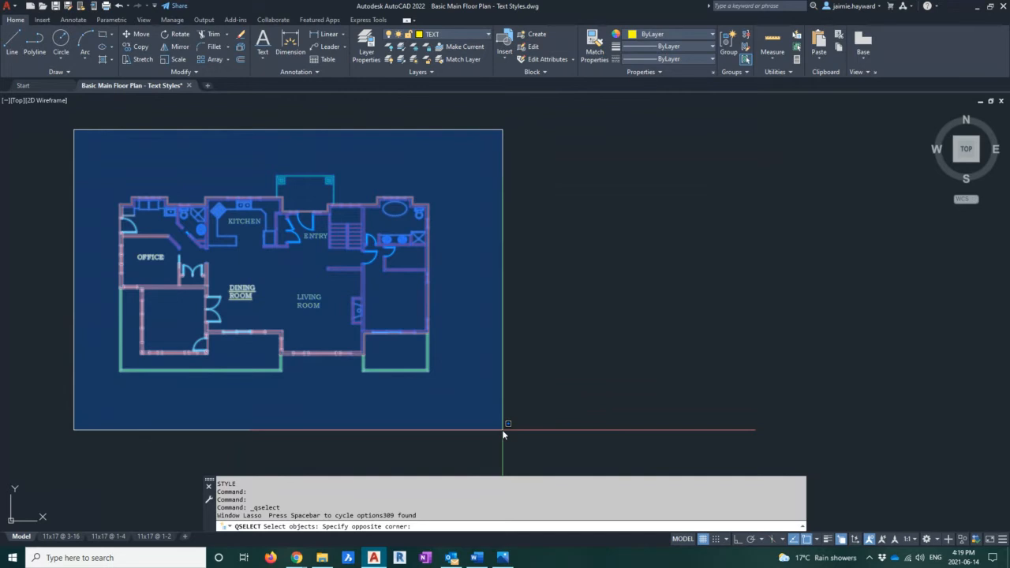
left_click(502, 430)
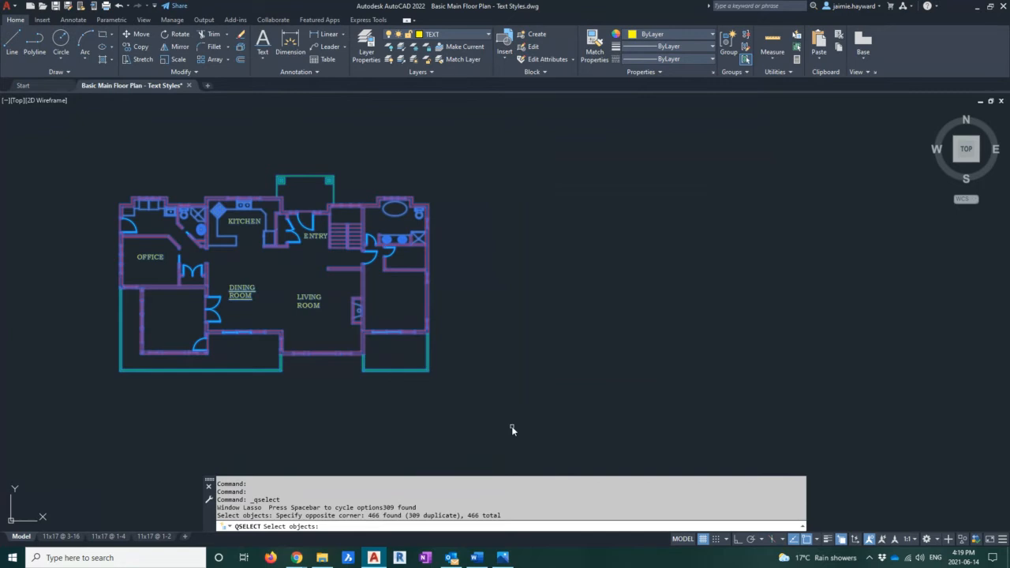
key("Return")
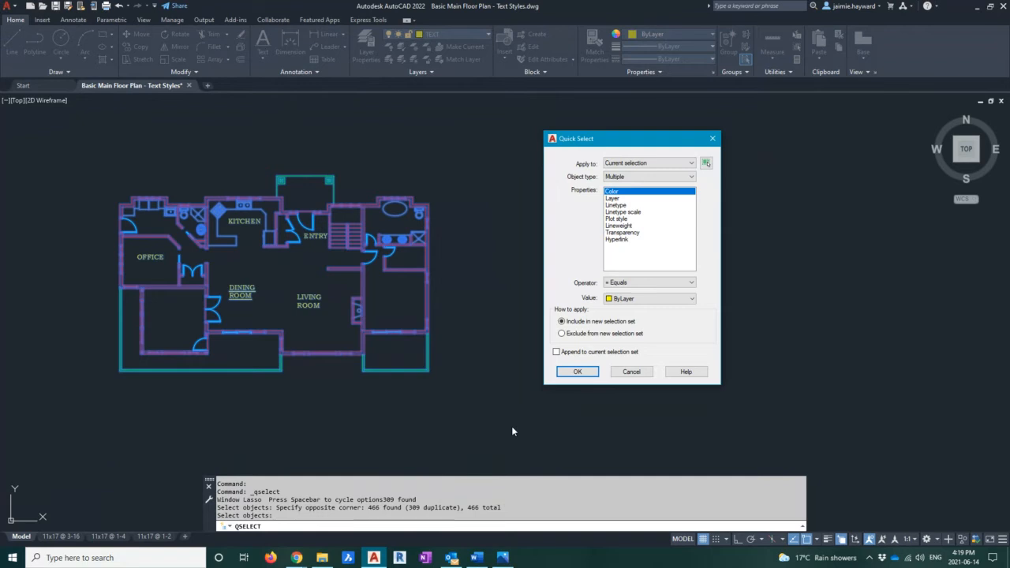
Redefine the Quick Select scope by picking the whole floor plan again with one selection window.
left_click(706, 163)
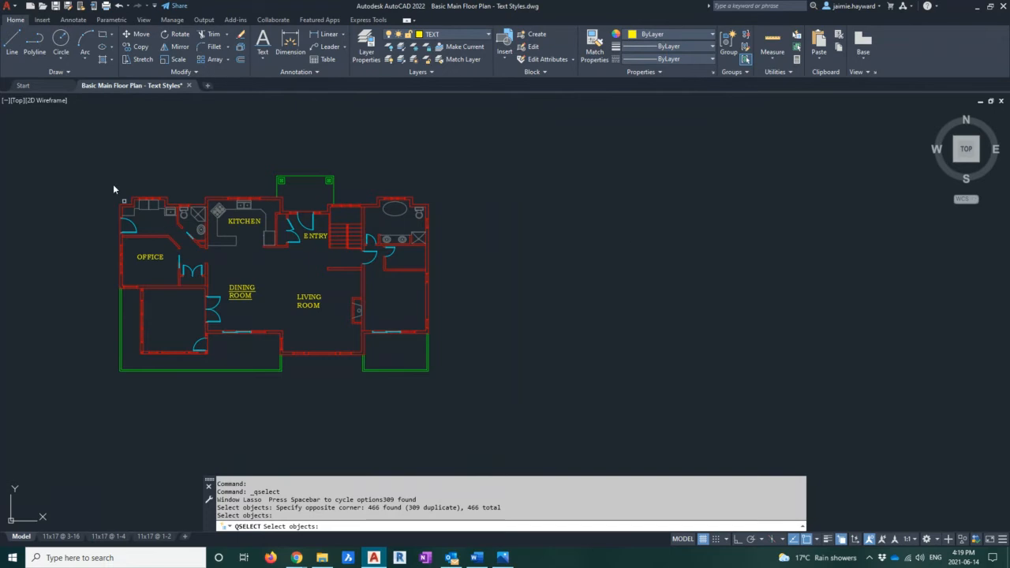
left_click(62, 138)
left_click(528, 417)
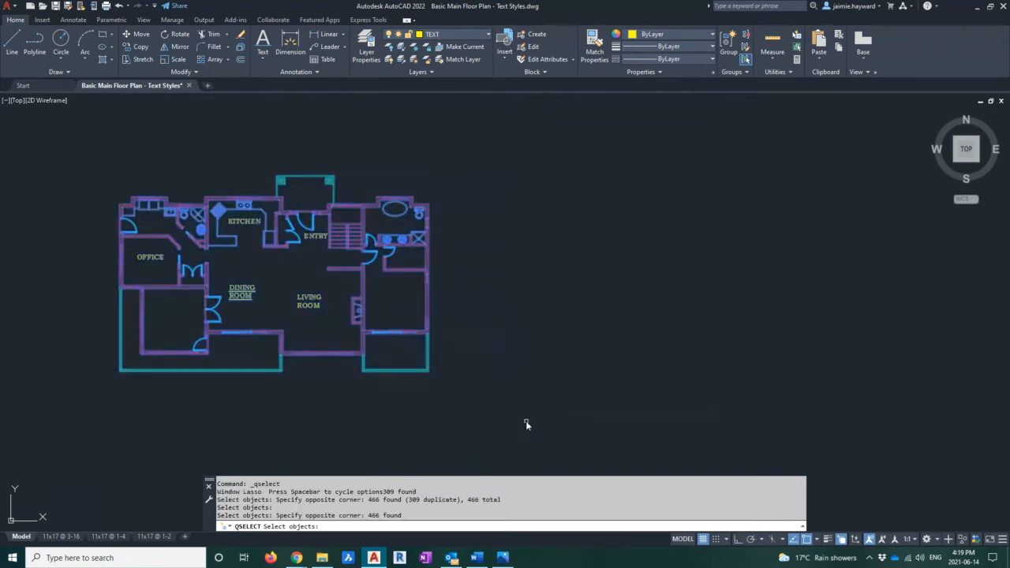
key("Return")
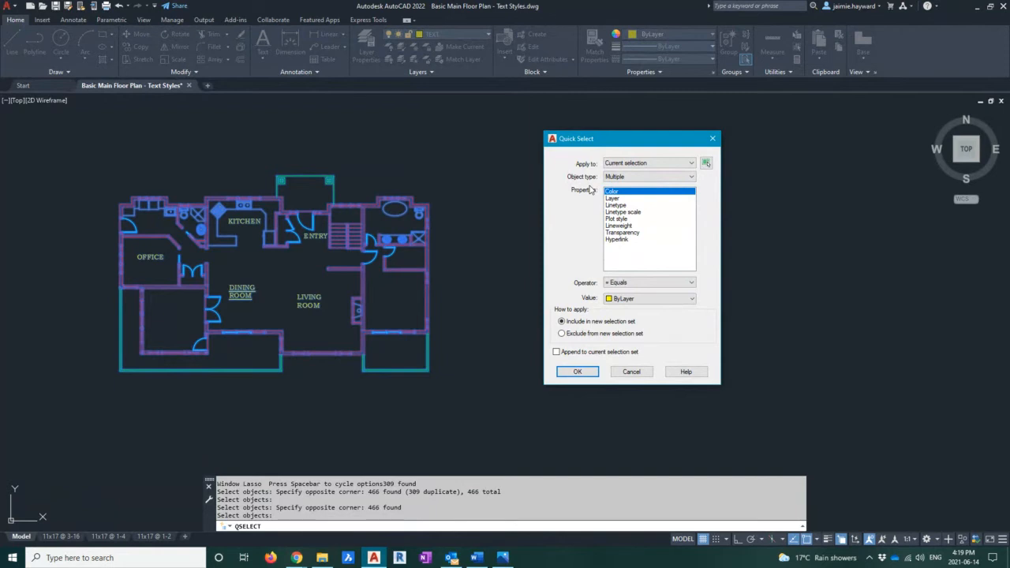
Filter the selection to objects of multiple types whose layer equals TEXT, including them in a new selection set.
left_click(621, 176)
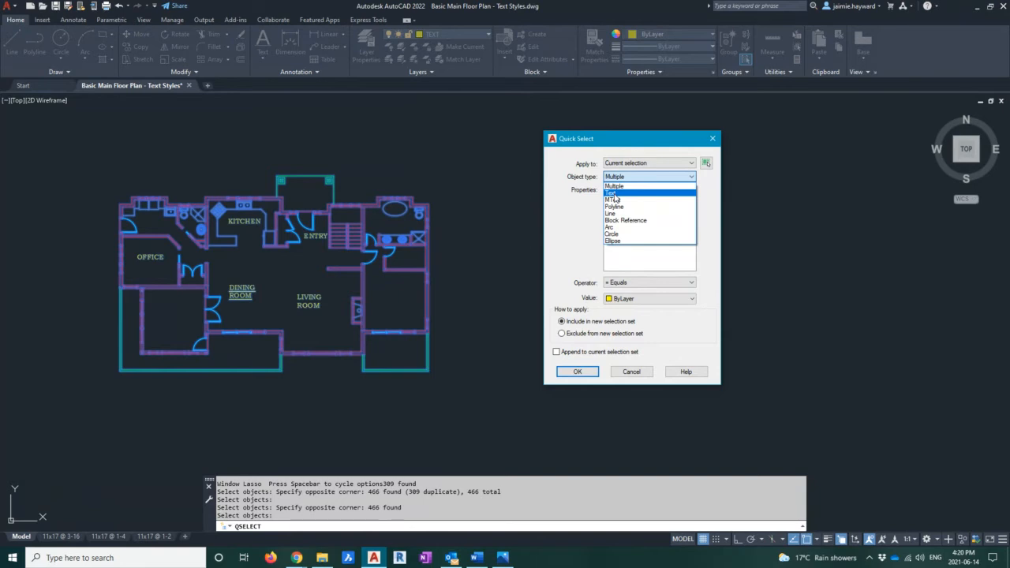
left_click(590, 207)
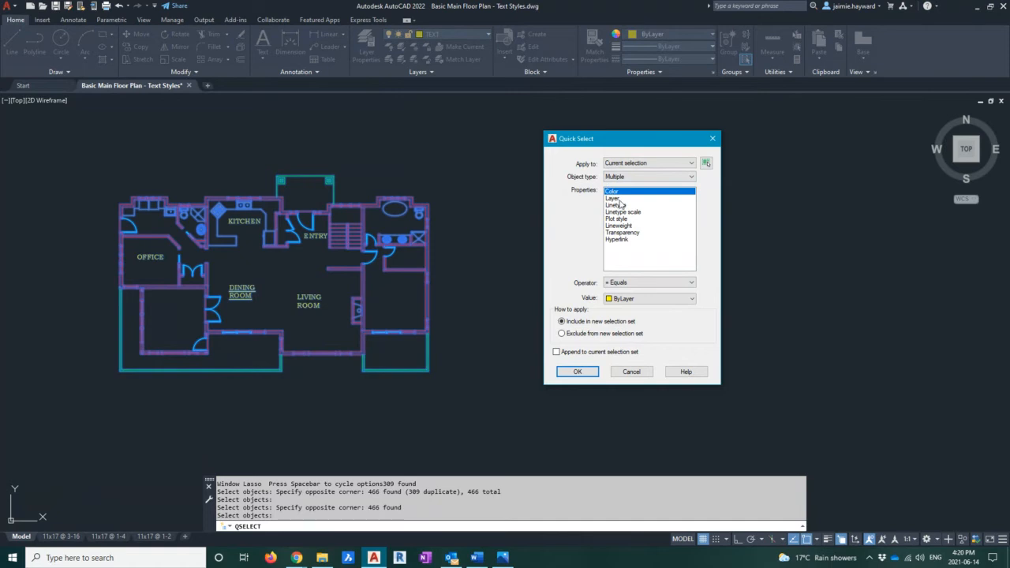
left_click(615, 199)
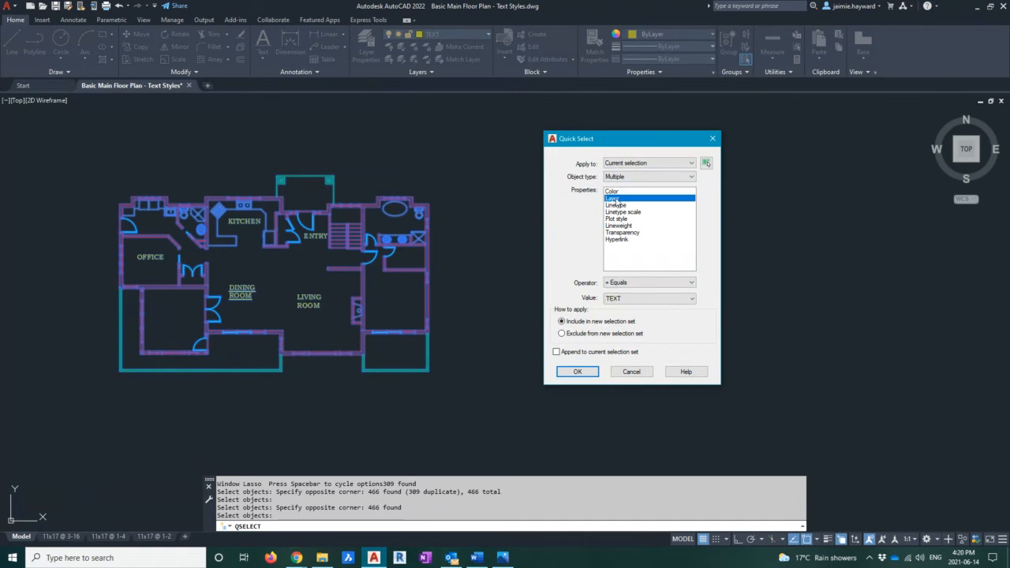
left_click(617, 298)
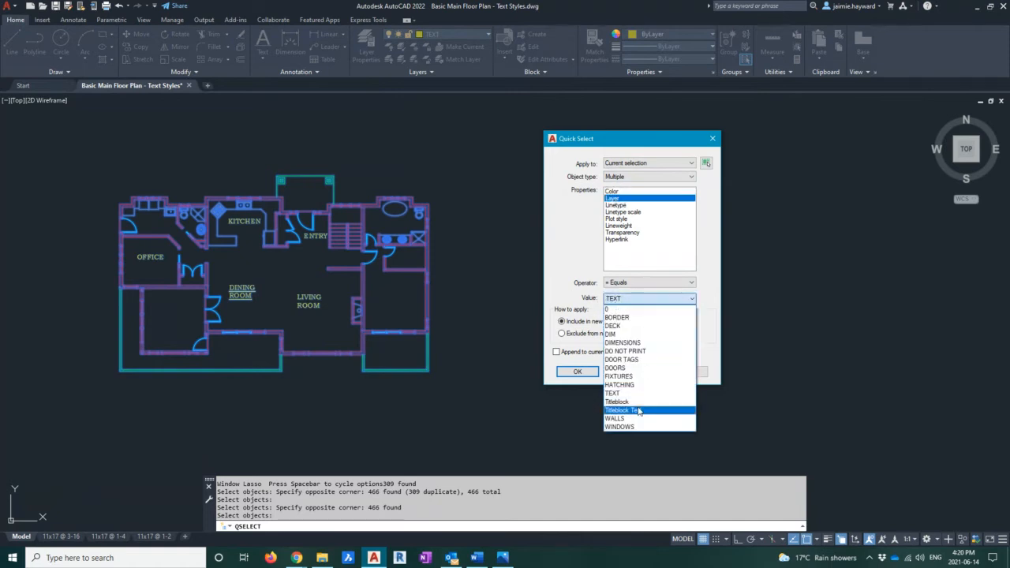
left_click(620, 395)
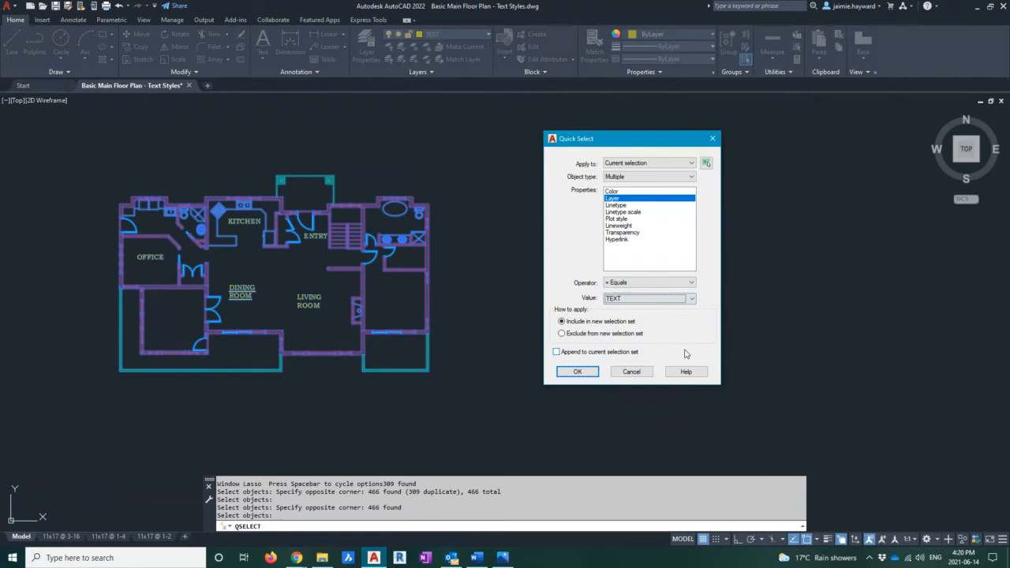
left_click(621, 176)
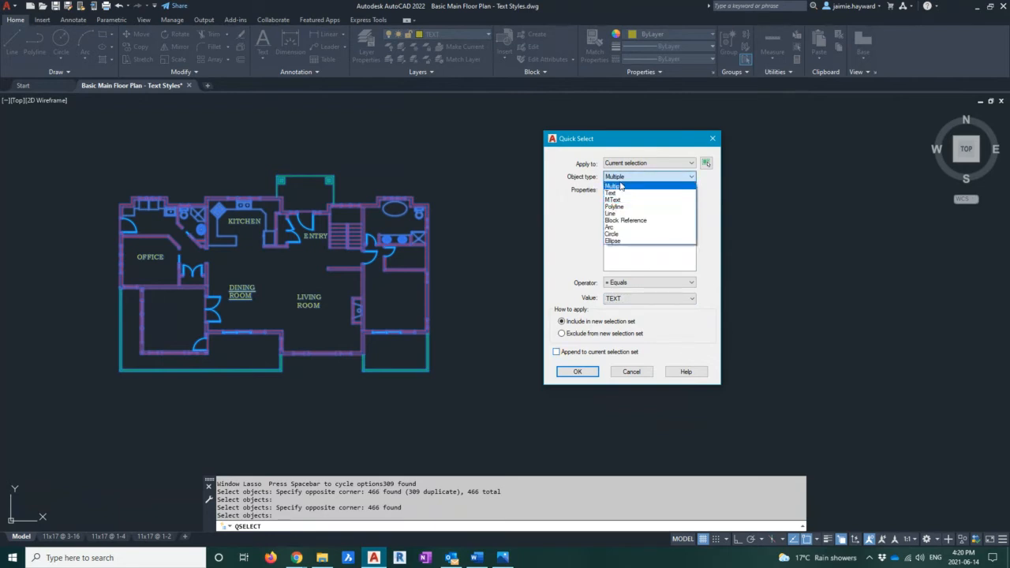
left_click(627, 185)
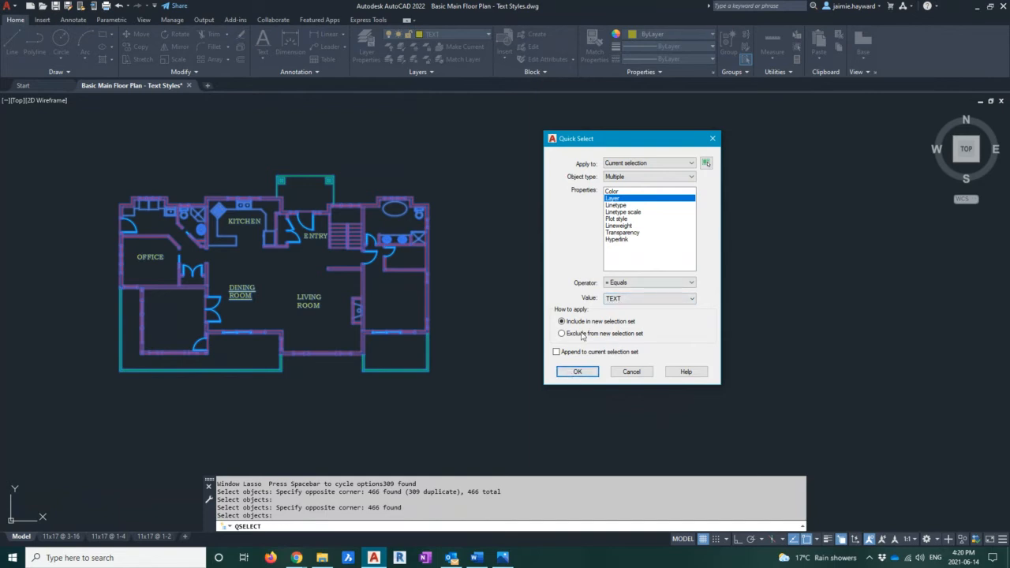
left_click(577, 371)
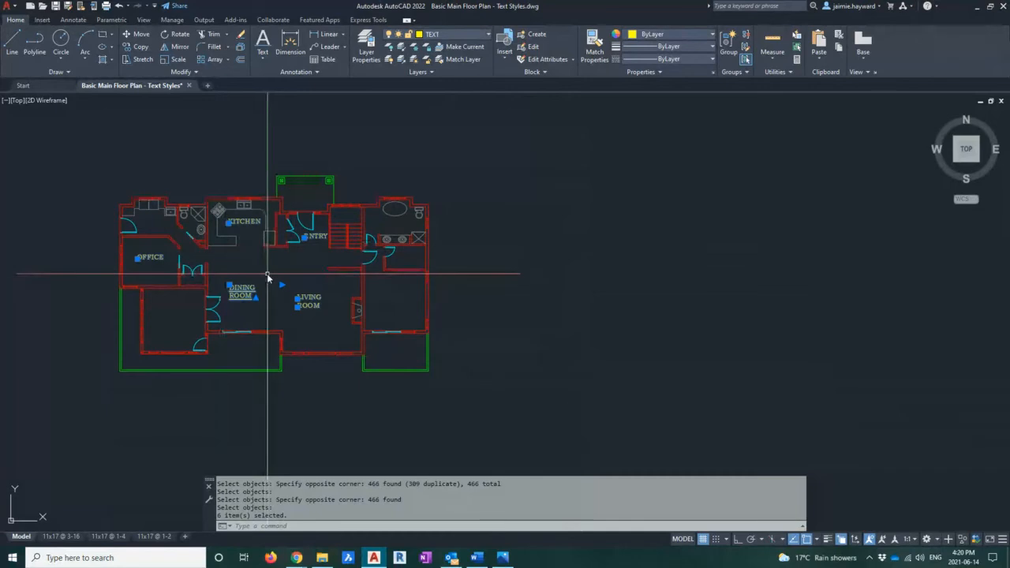
Switch the text style of all selected room labels to ARCH.
scroll(268, 272, "up", 2)
middle_click_drag(268, 272, 342, 286)
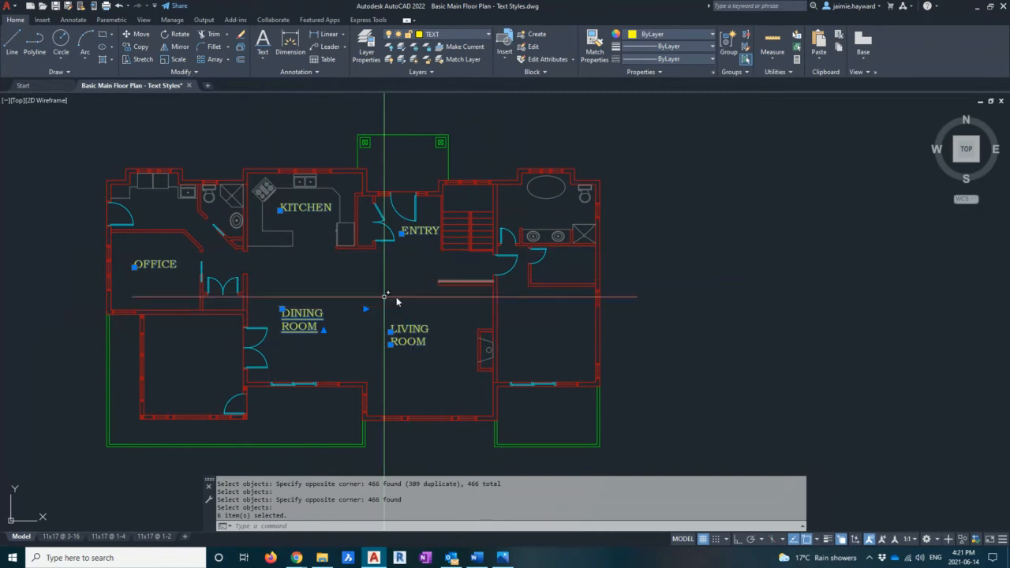
left_click(298, 72)
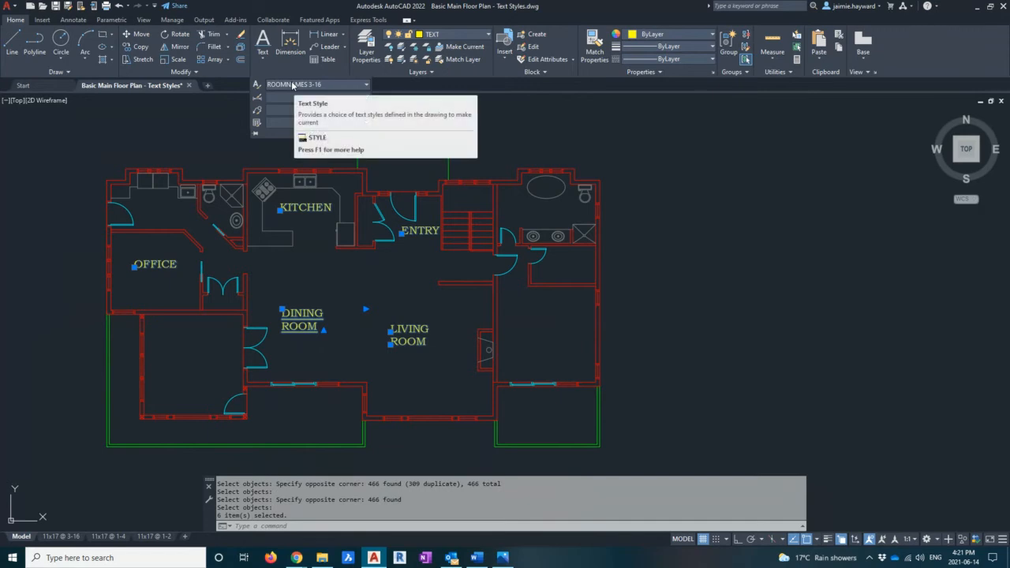
left_click(292, 85)
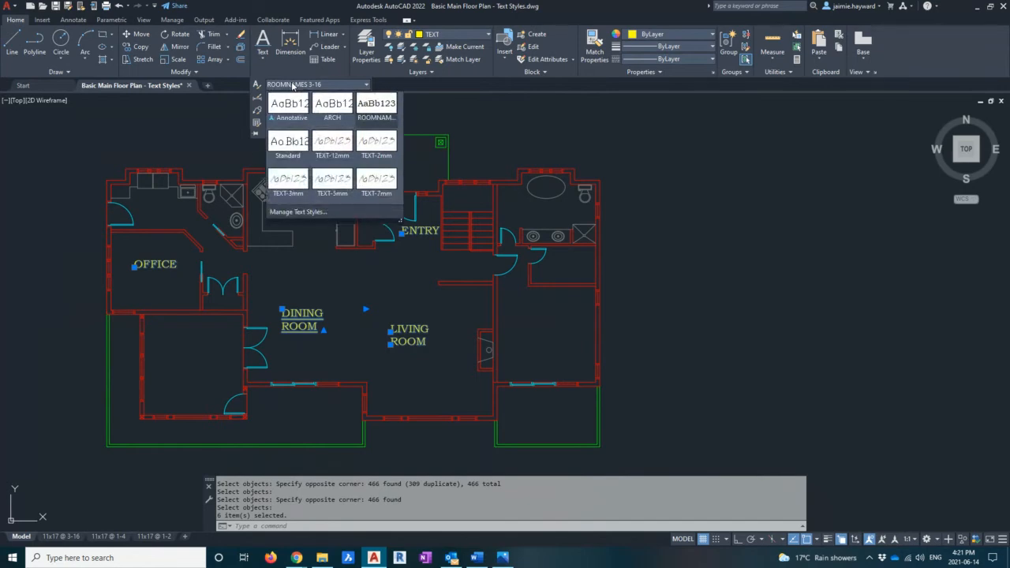
left_click(337, 104)
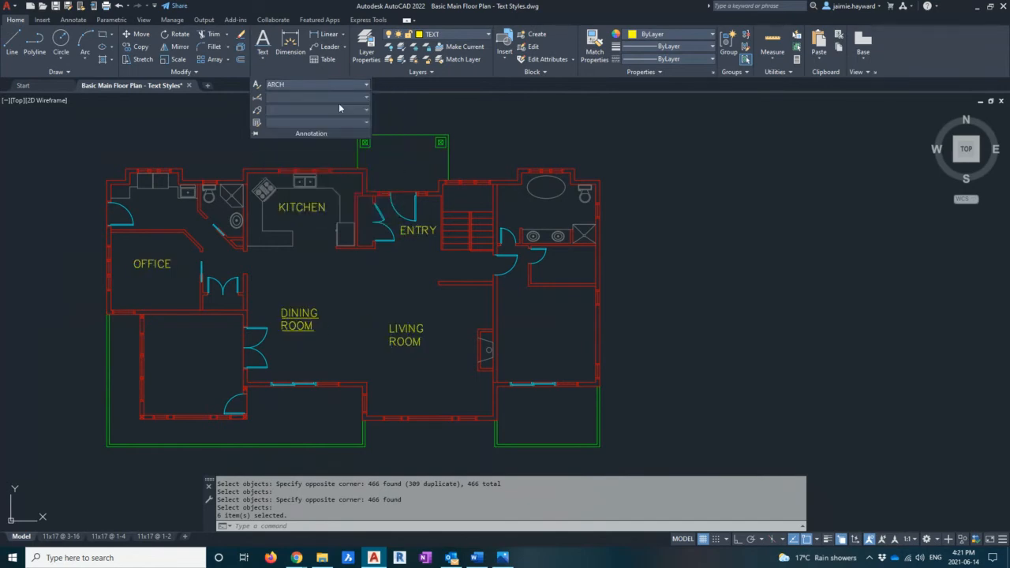
Reapply the ROOMNAMES 3-16 text style to the selected room labels and clear the selection.
left_click(299, 85)
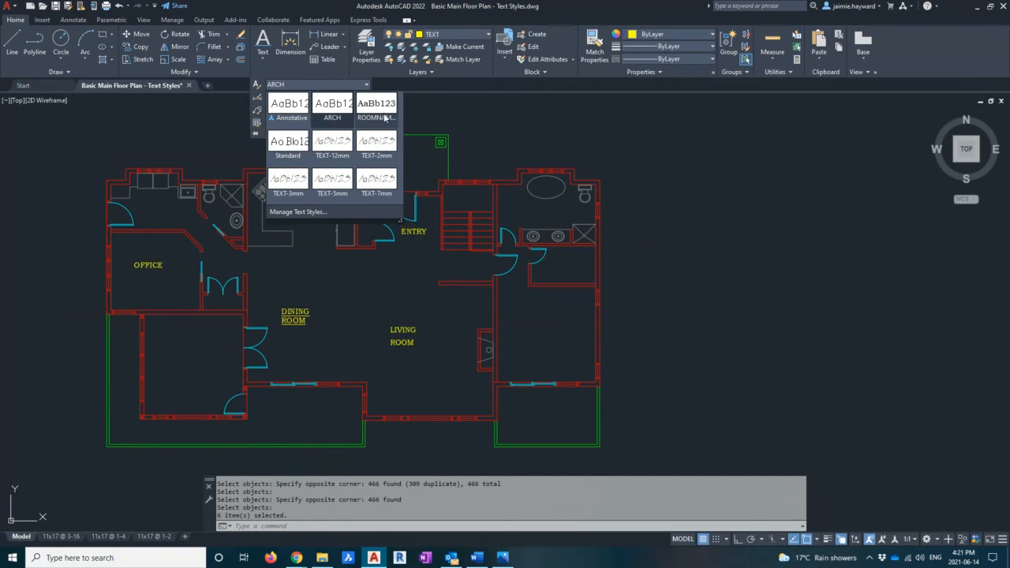
left_click(384, 117)
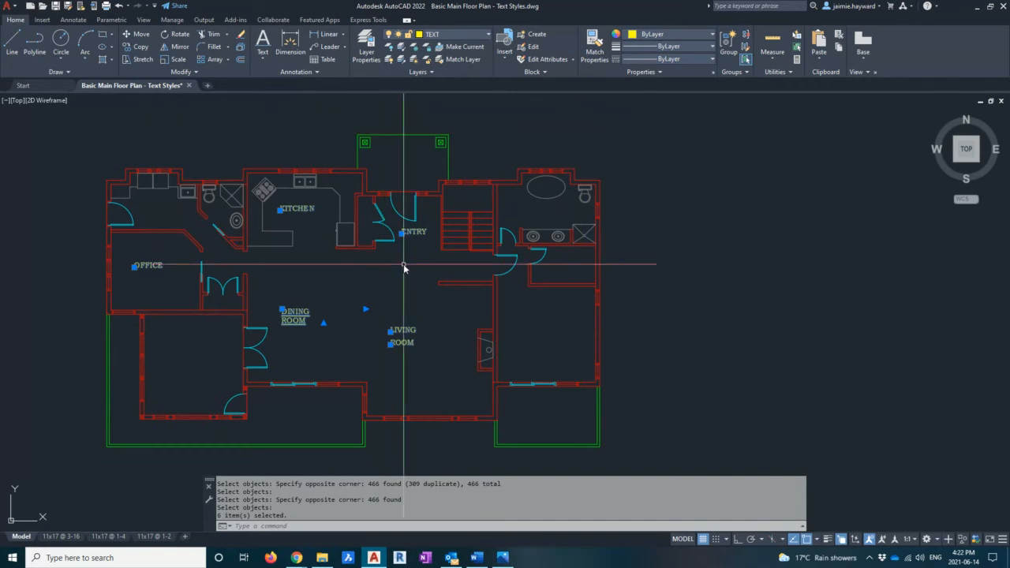
key("Escape")
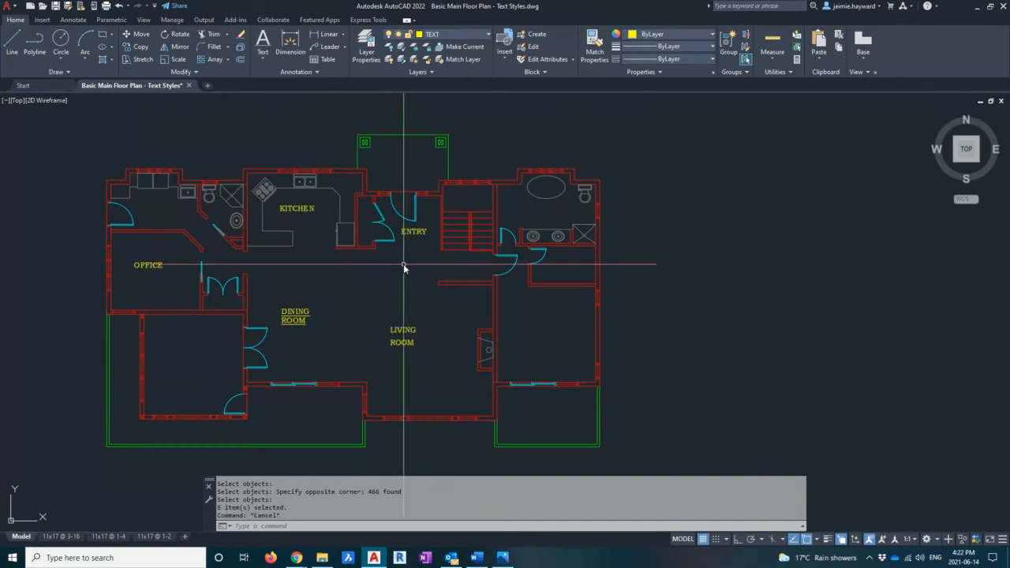
Check the room labels' size on the 11x17 @ 3-16 layout and go back to the labels in model space.
left_click(64, 537)
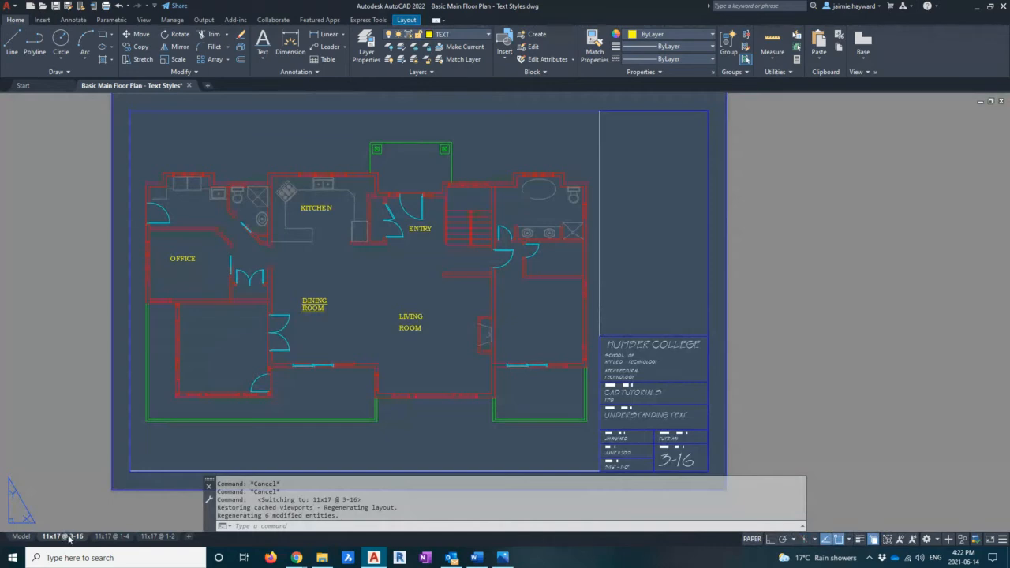
left_click(32, 538)
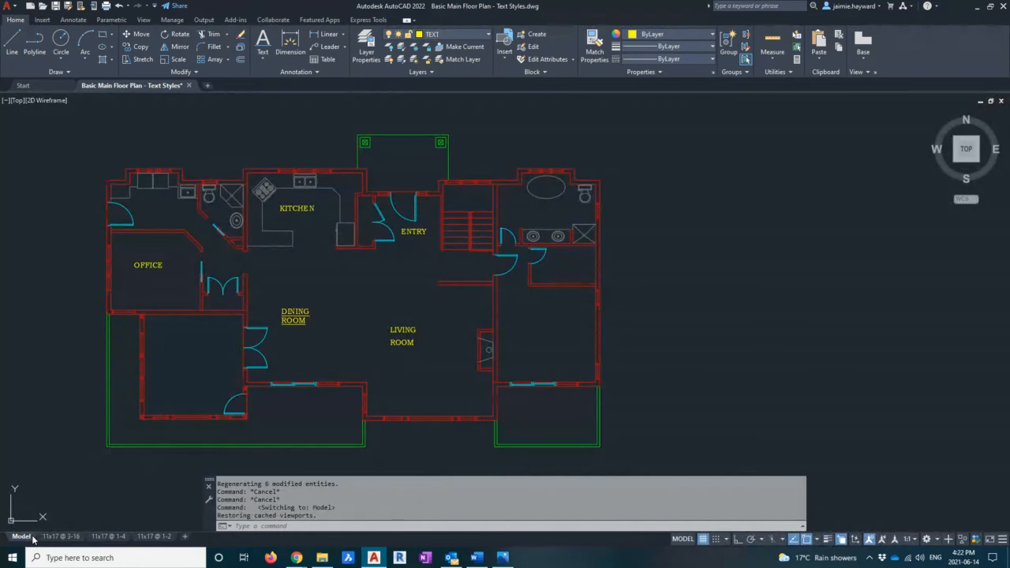
scroll(334, 319, "up", 2)
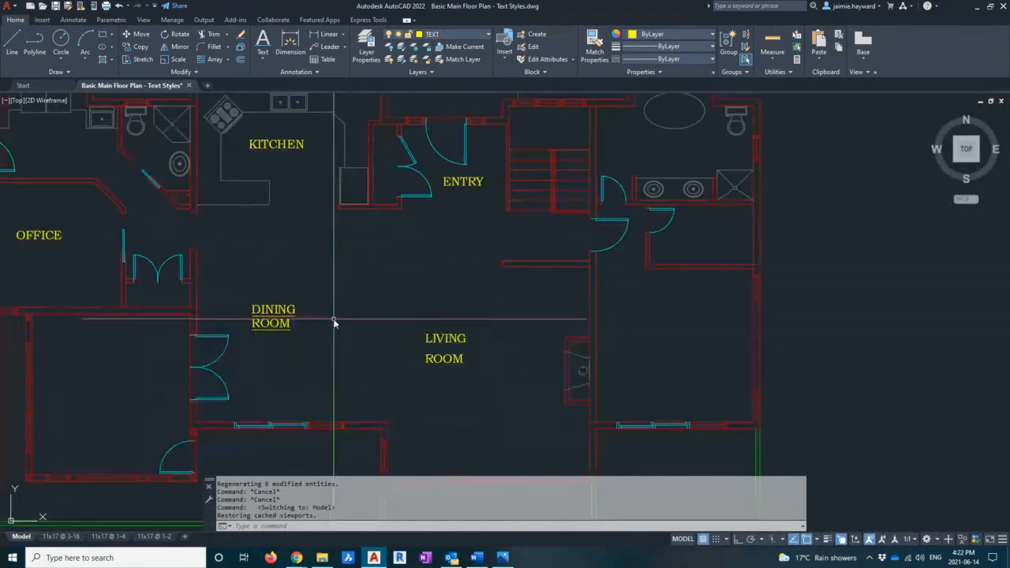
middle_click_drag(390, 384, 458, 313)
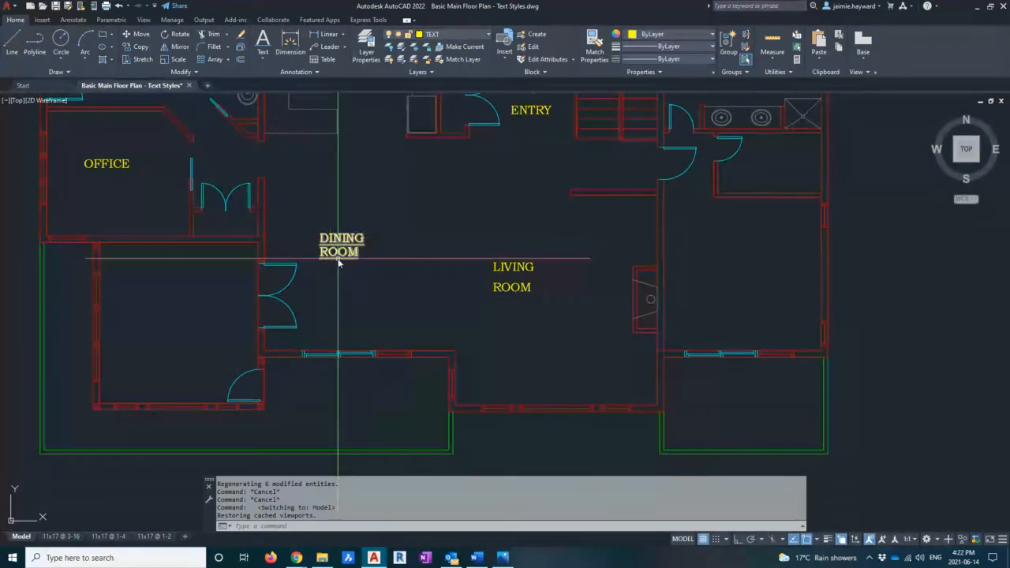
key("Escape")
left_click(503, 287)
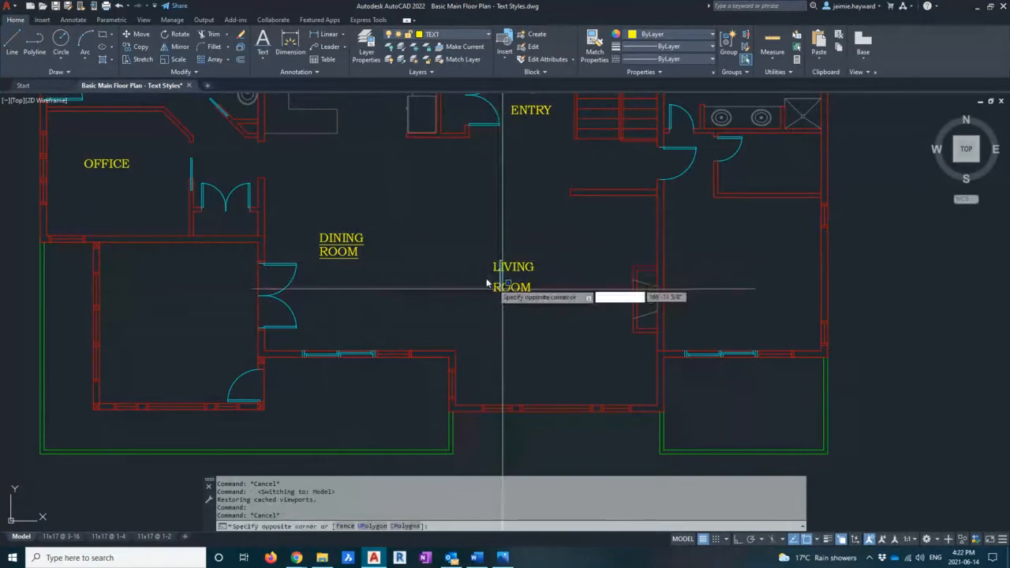
key("Escape")
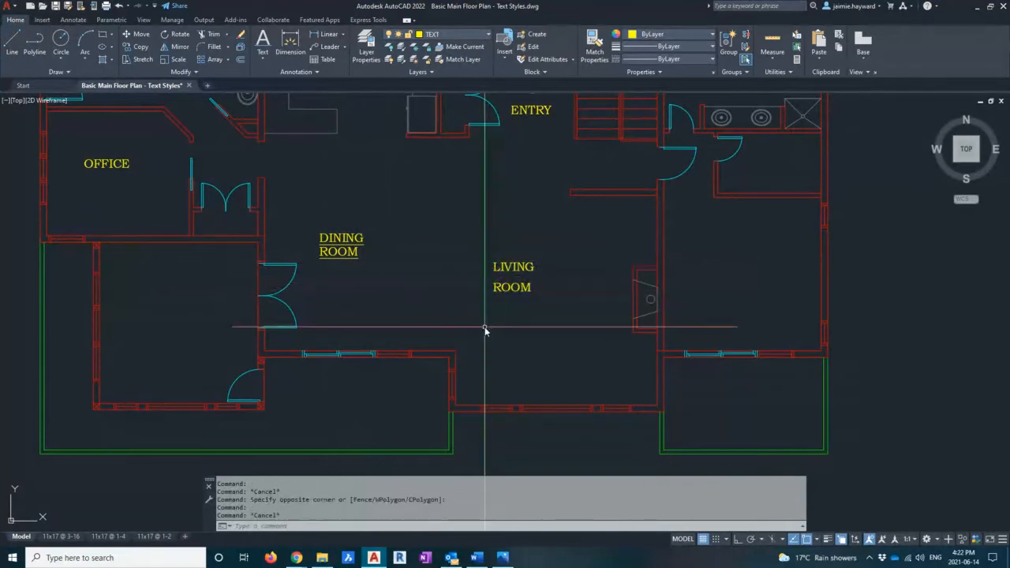
scroll(484, 326, "down", 3)
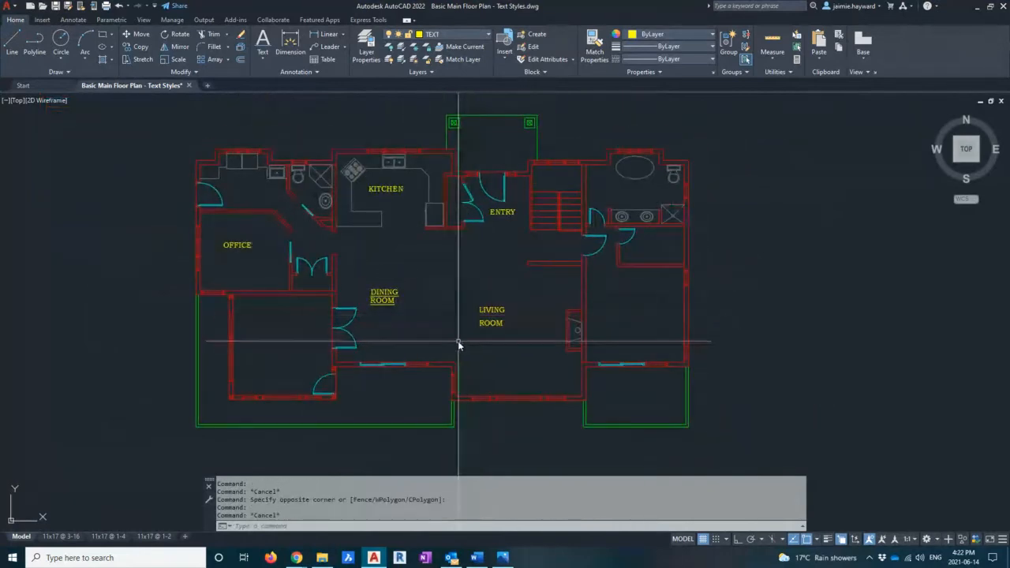
middle_click_drag(486, 356, 453, 354)
key("Escape")
key("Escape")
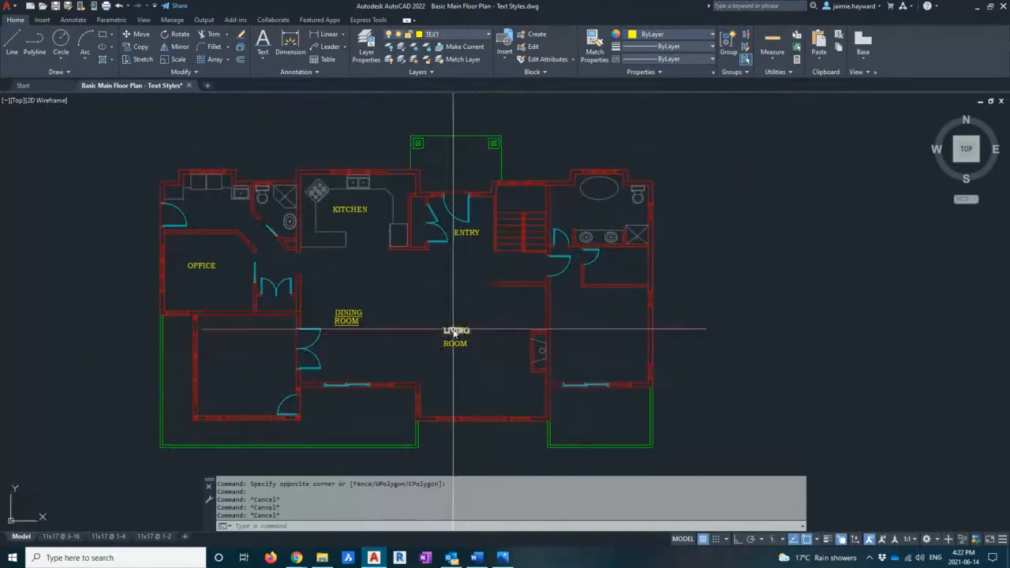
Move the LIVING text line straight down with ortho on so it sits closely above ROOM.
left_click(453, 331)
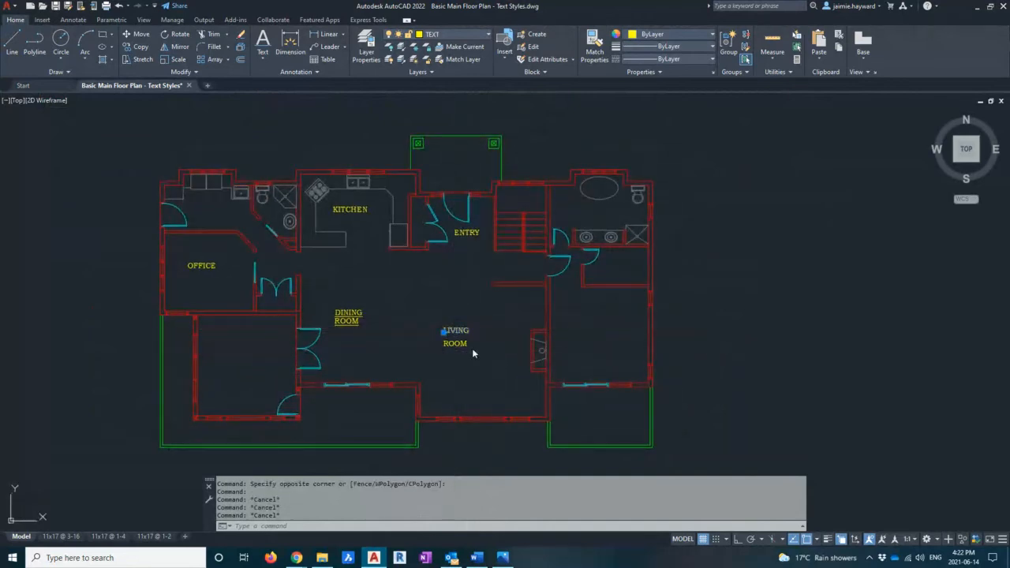
type("m")
key("Return")
scroll(498, 335, "up", 2)
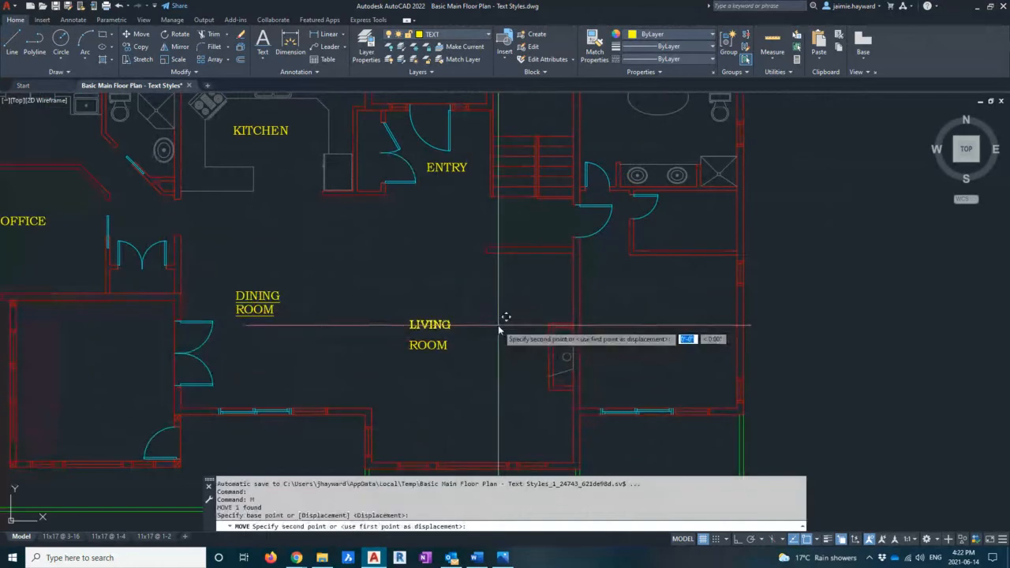
left_click(503, 324)
key("F8")
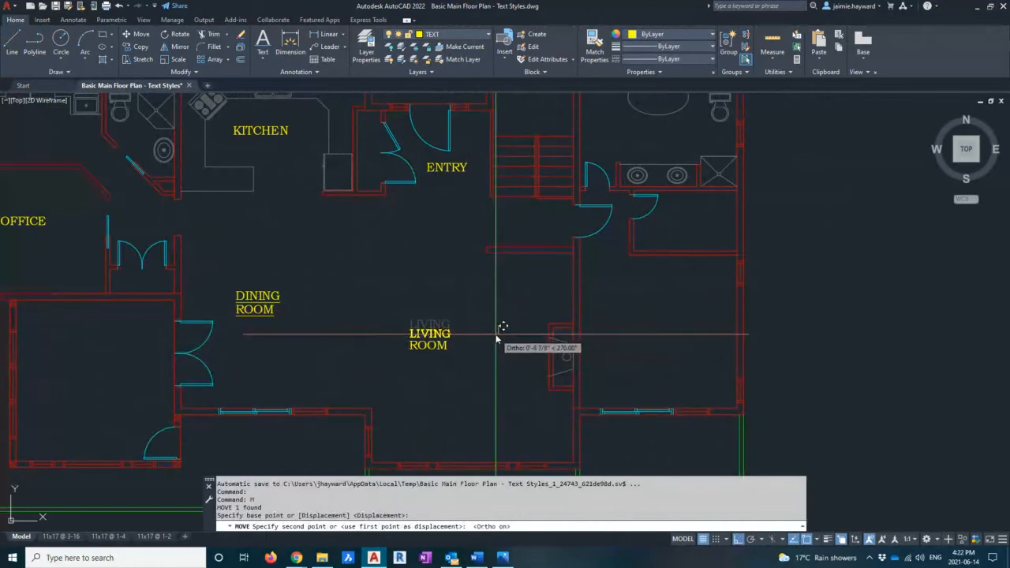
left_click(495, 339)
scroll(478, 360, "down", 3)
scroll(463, 359, "up", 1)
middle_click_drag(463, 359, 458, 363)
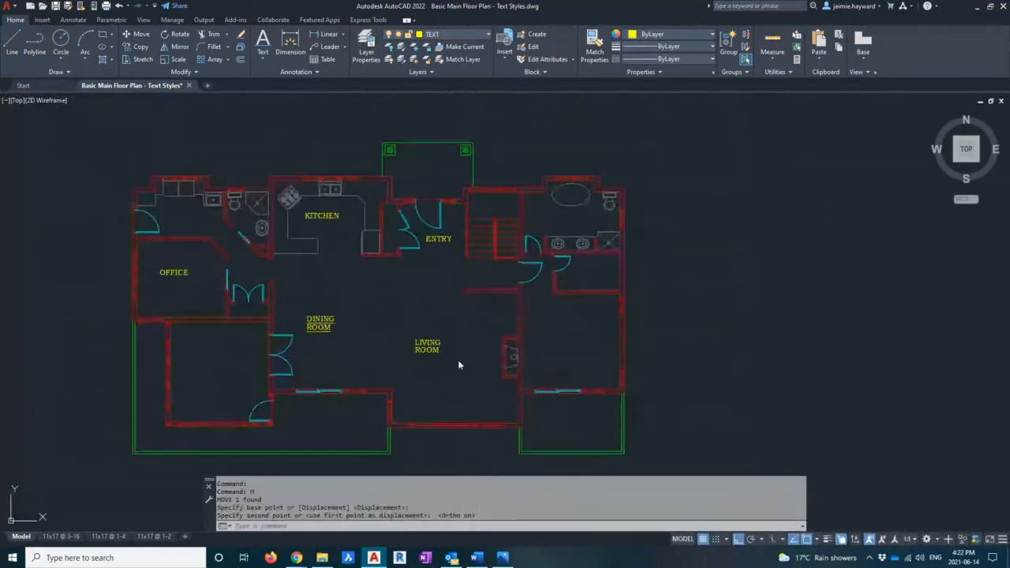
key("Escape")
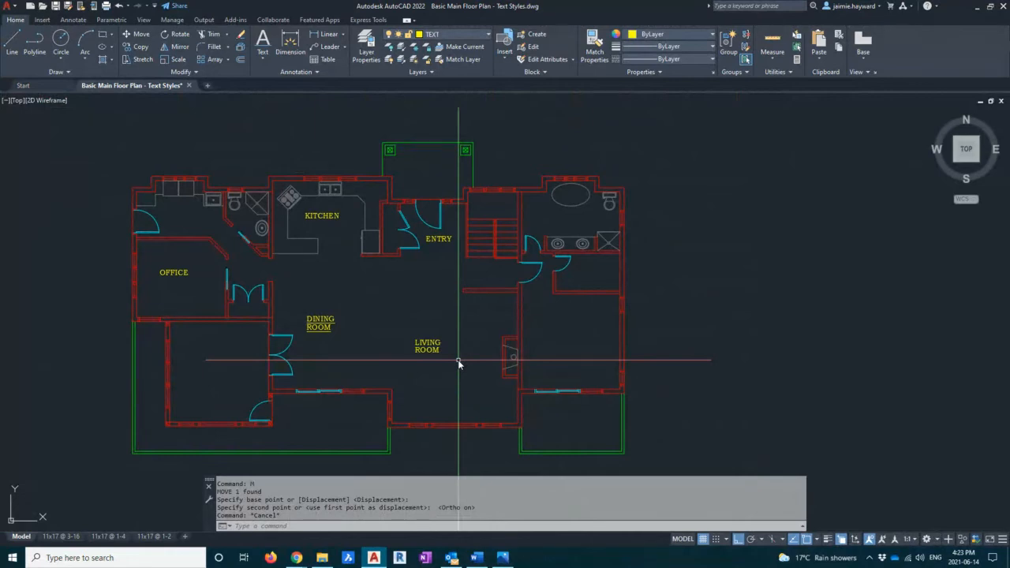
left_click(437, 238)
key("Escape")
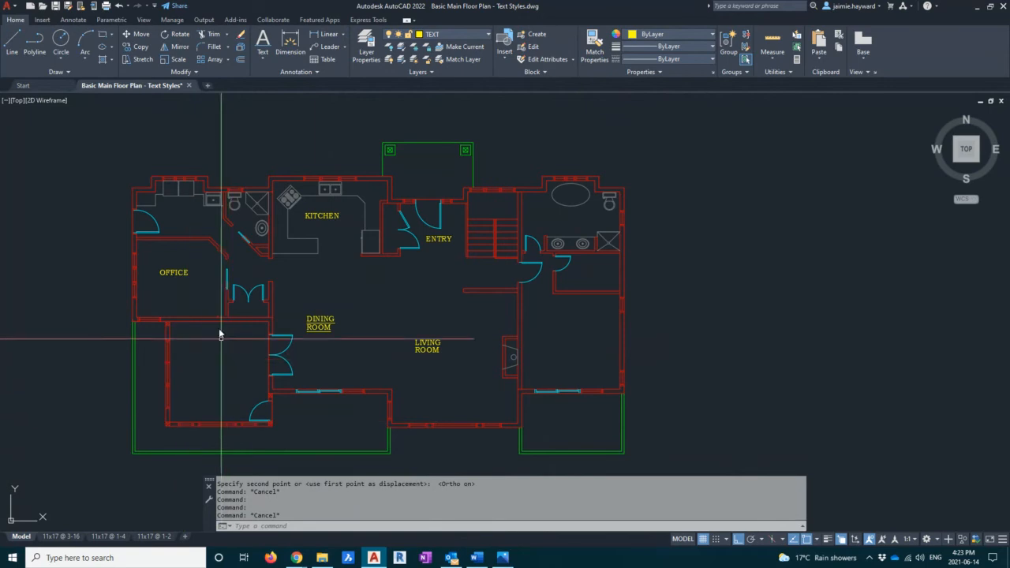
Add a multiline text label PRIMARY BEDROOM in the large room east of the living room.
left_click(268, 58)
left_click(272, 74)
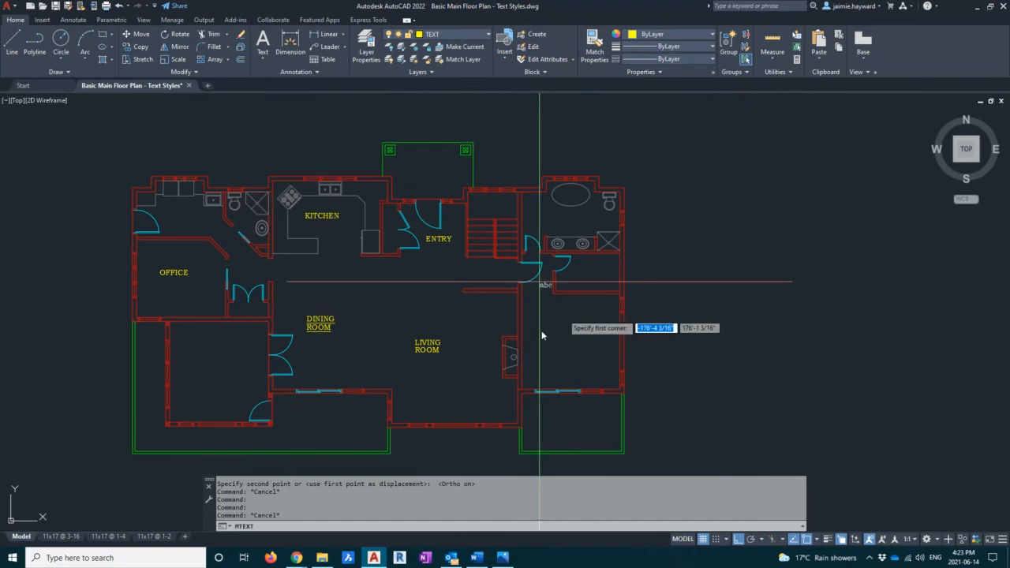
left_click(538, 323)
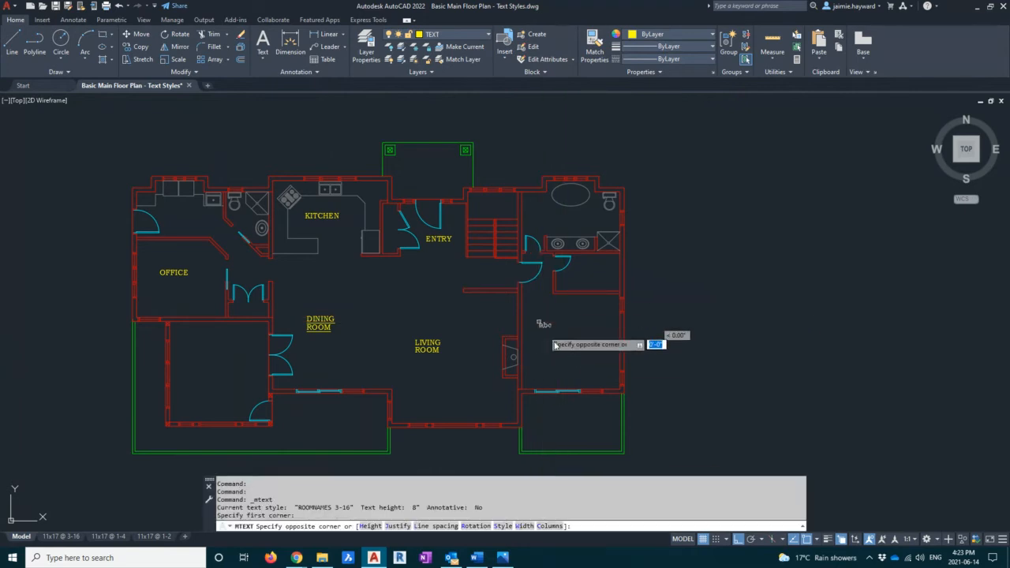
left_click(596, 355)
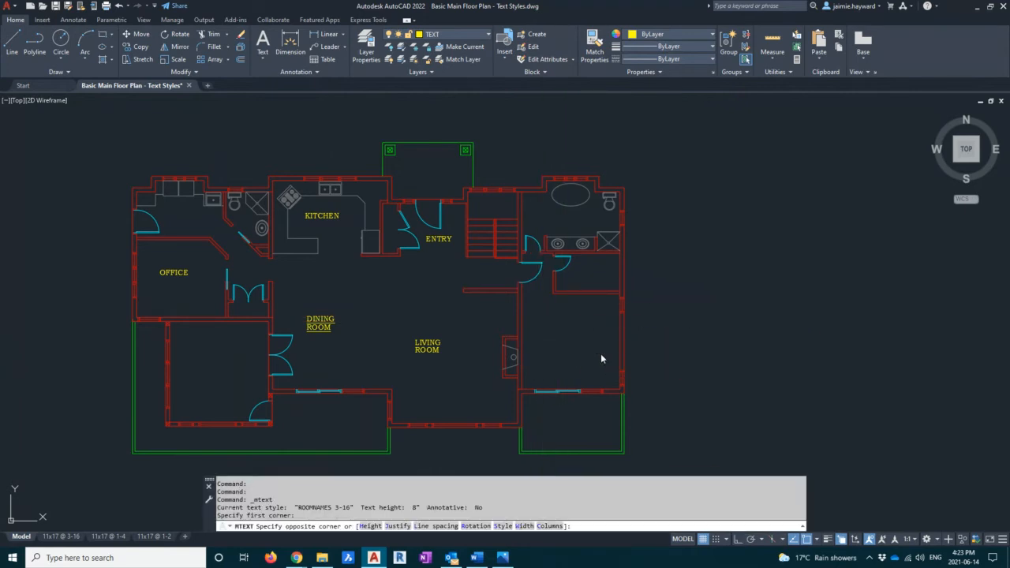
type("PRIMA")
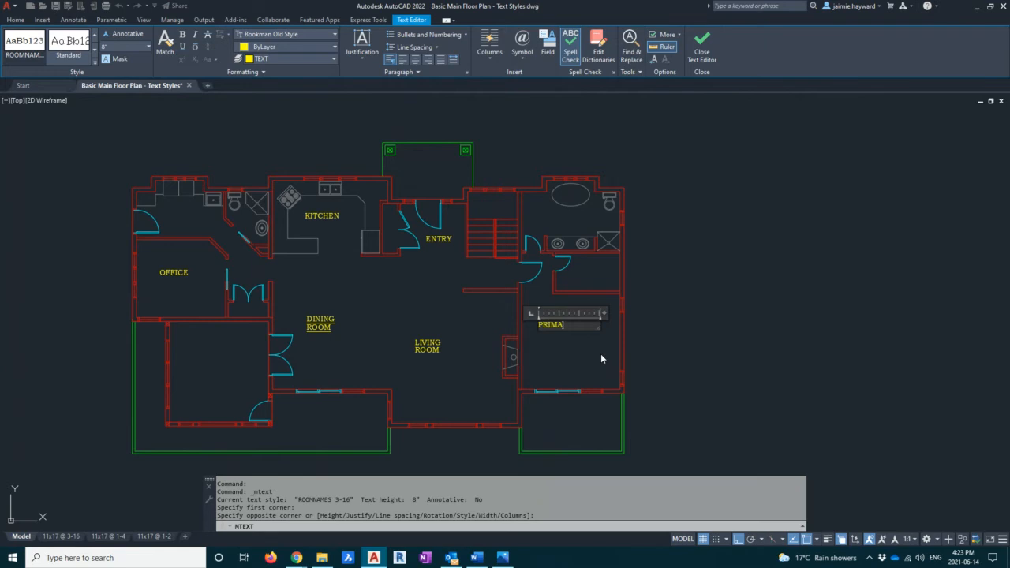
type("RY BEDRIIN")
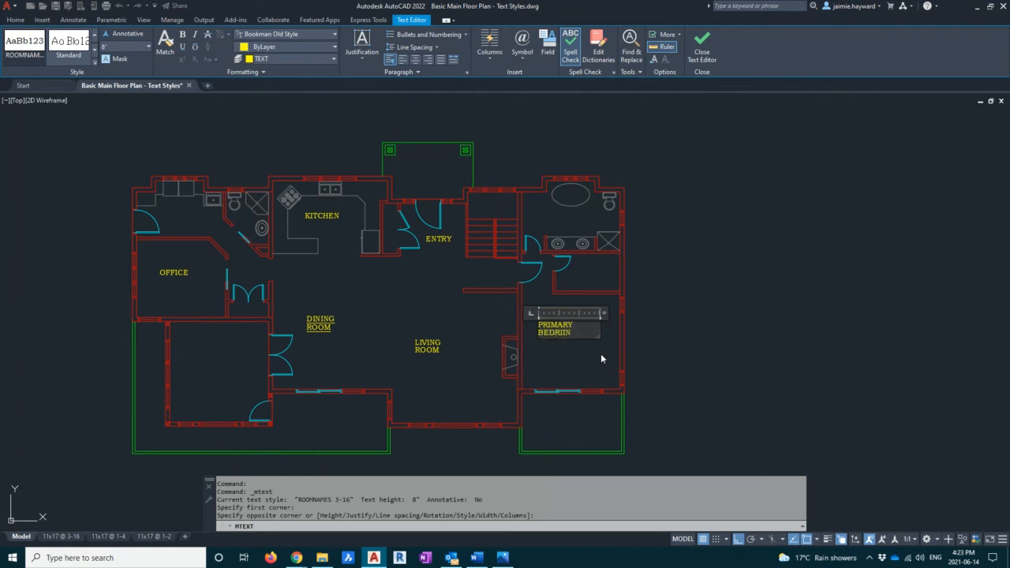
key("BackSpace")
key("BackSpace")
key("BackSpace")
type("O")
left_click(388, 293)
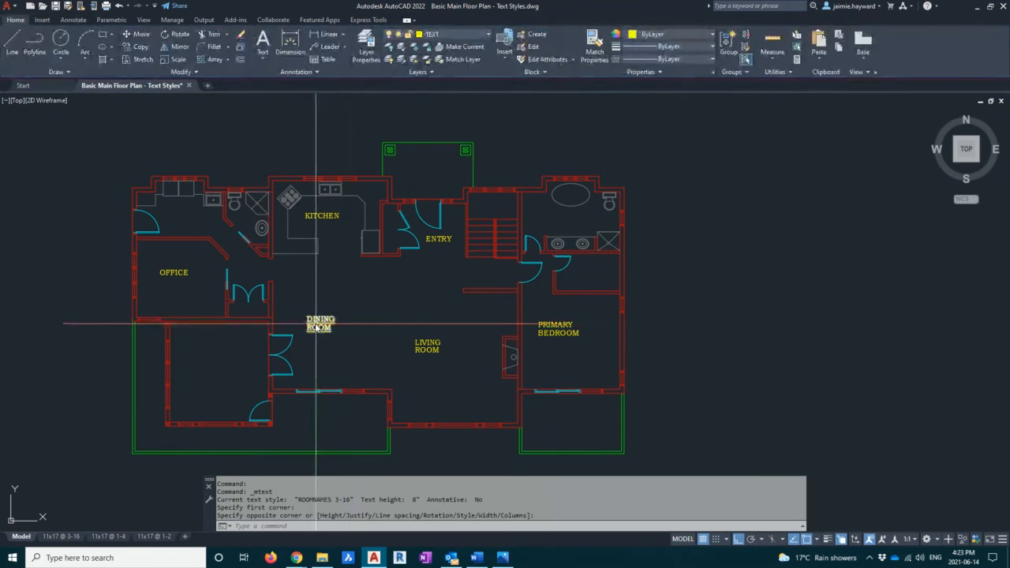
Remove the underline from the DINING ROOM label's text.
left_click(316, 326)
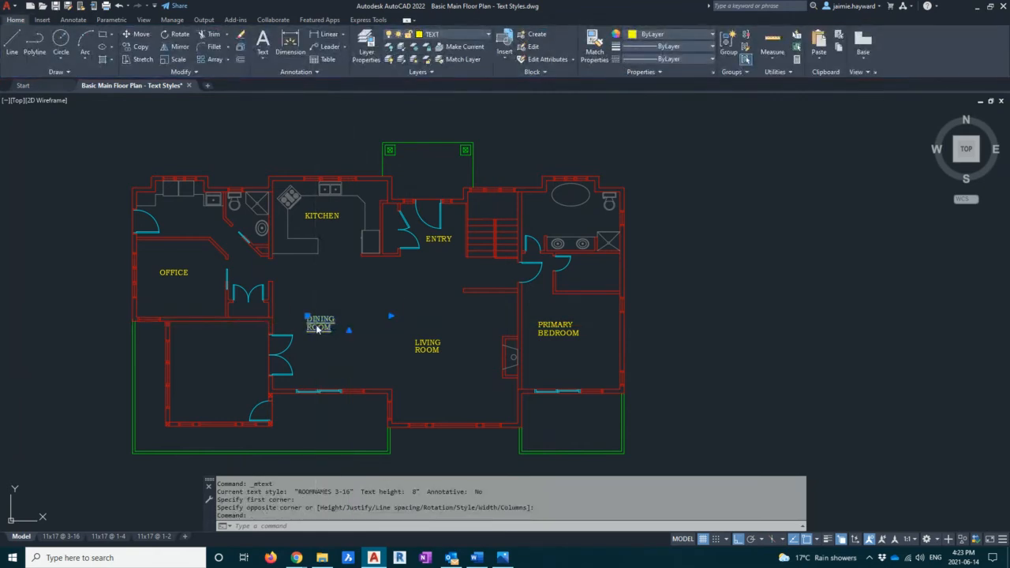
double_click(317, 327)
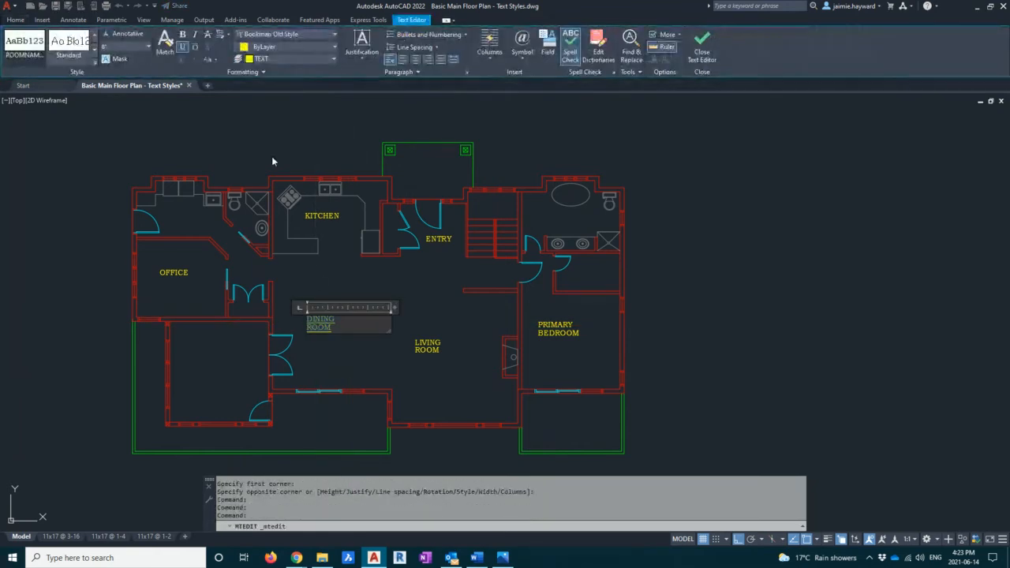
left_click(552, 347)
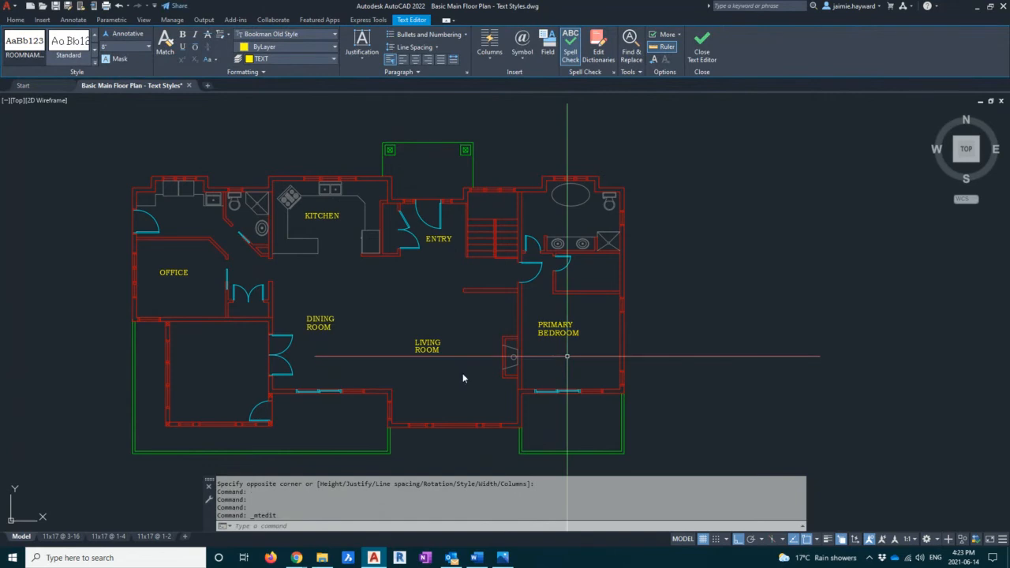
Place single-line text labels with 0 rotation: ENSUITE in the primary bathroom and W.I.C in the closet below it.
left_click(262, 60)
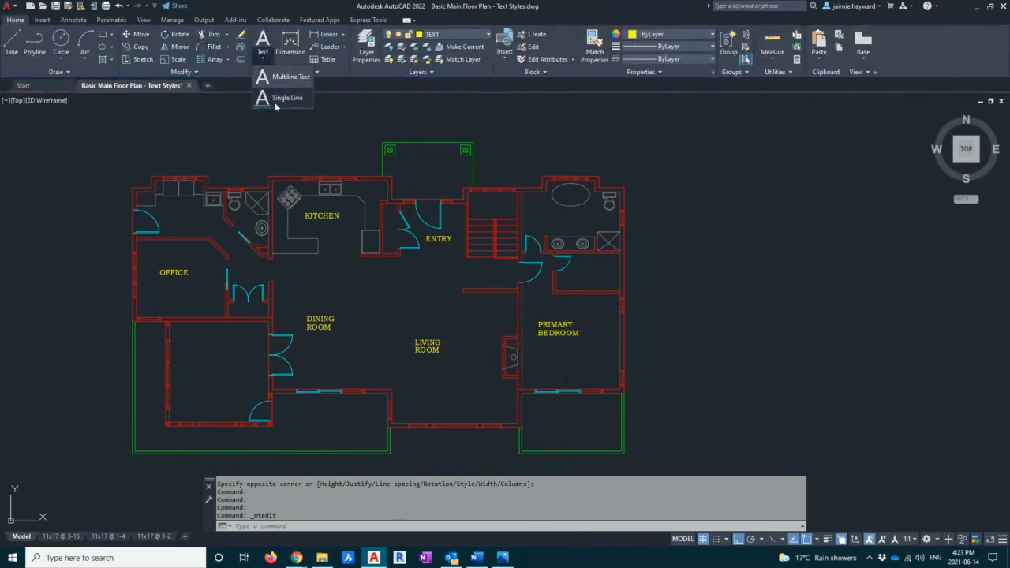
left_click(281, 98)
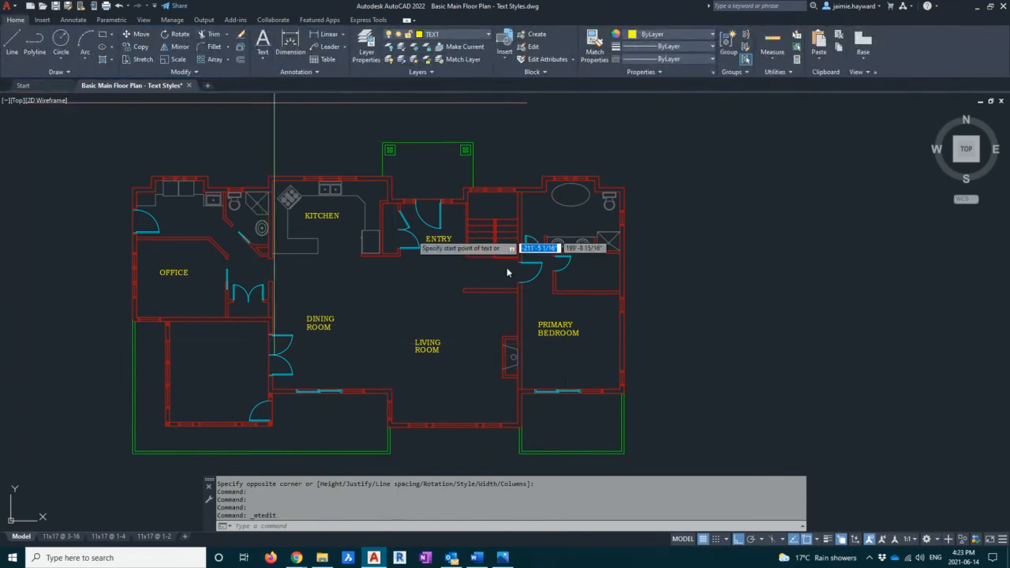
left_click(533, 215)
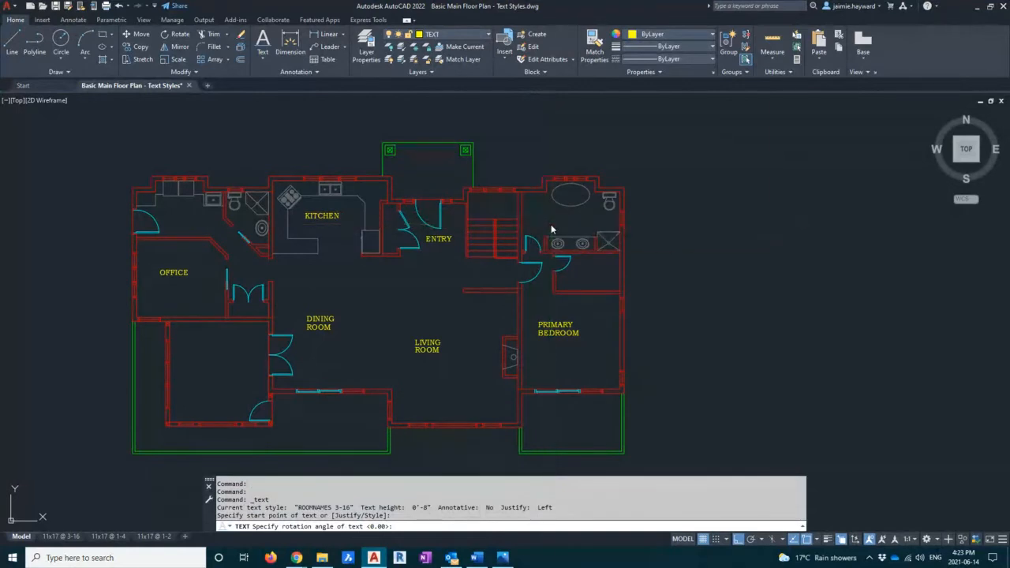
key("Return")
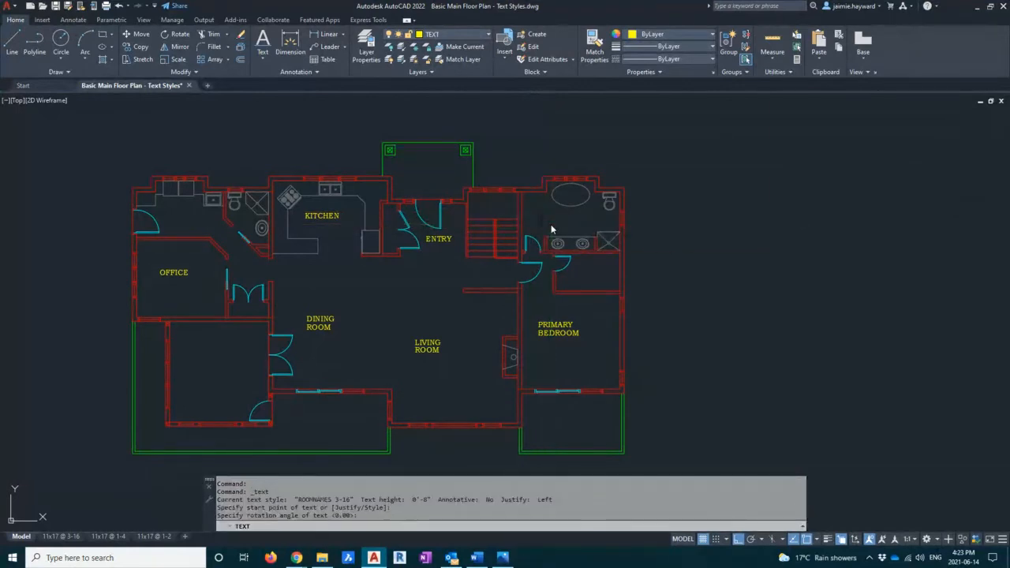
type("ENSUITE")
left_click(578, 274)
type("W.I.C")
Label the deck below the primary bedroom and the deck below the dining room DECK.
left_click(553, 416)
type("DECK")
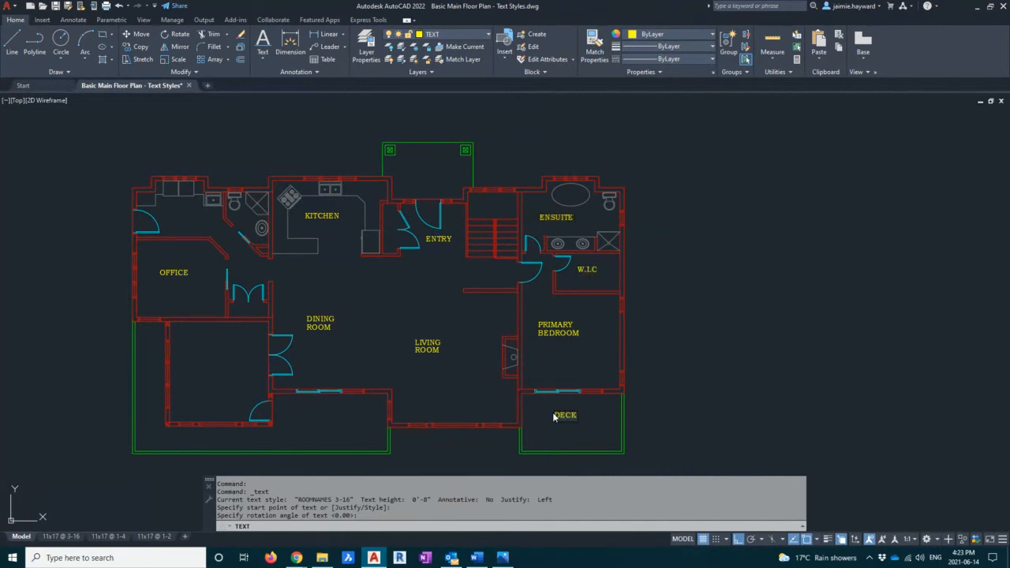
left_click(293, 418)
type("DECK")
Label the room above the office MUDROOM and end the single-line text command.
left_click(169, 221)
type("MUDROOM")
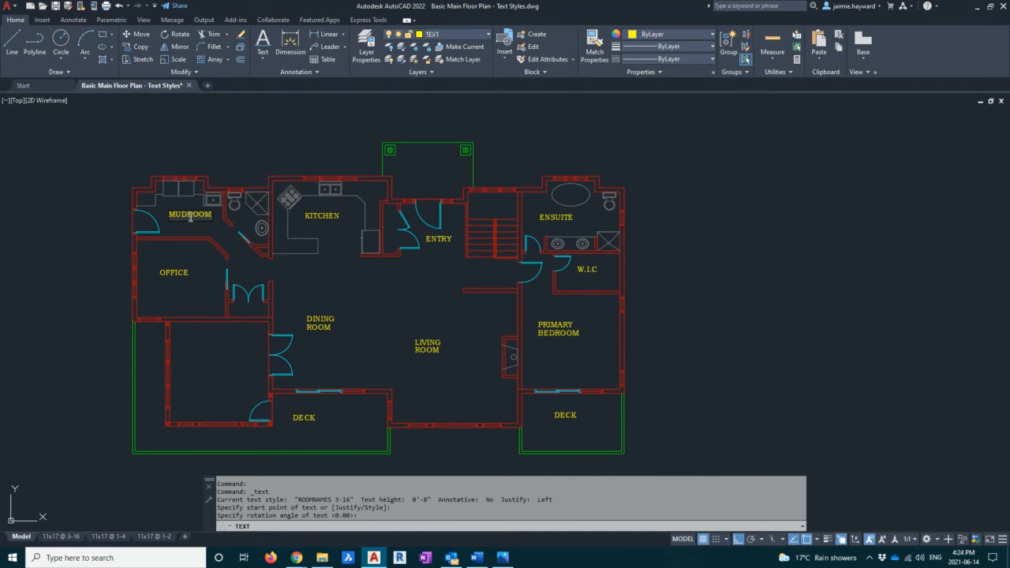
left_click(407, 168)
key("Escape")
key("Escape")
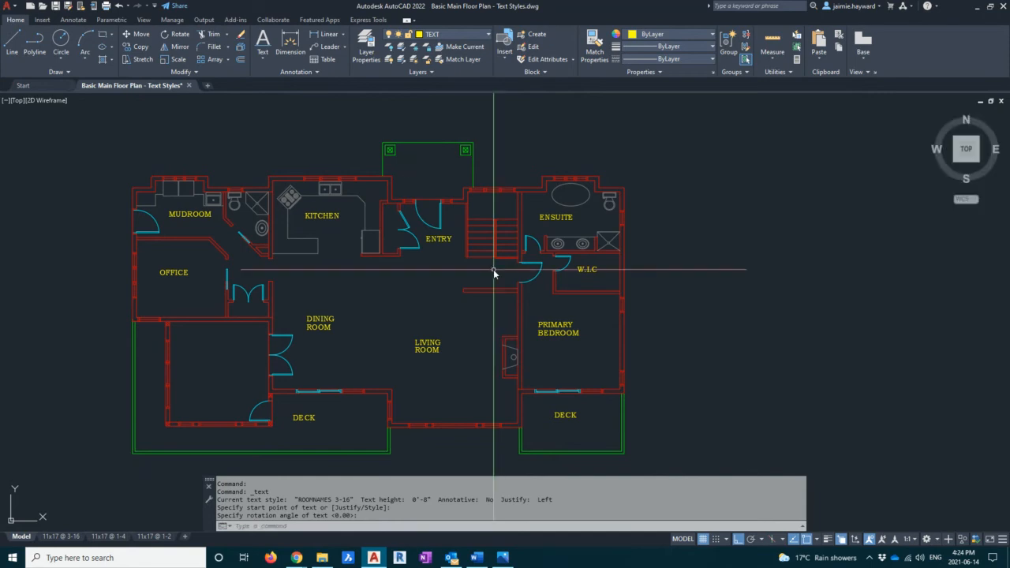
Copy the DINING ROOM label into the unlabelled room below the office and onto the front entry porch.
left_click(345, 322)
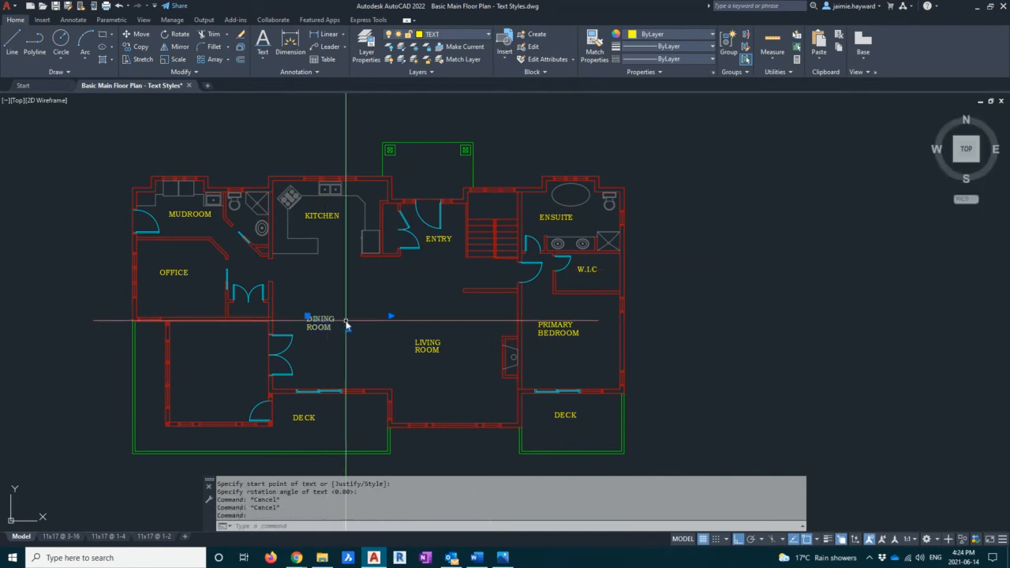
type("co")
key("Return")
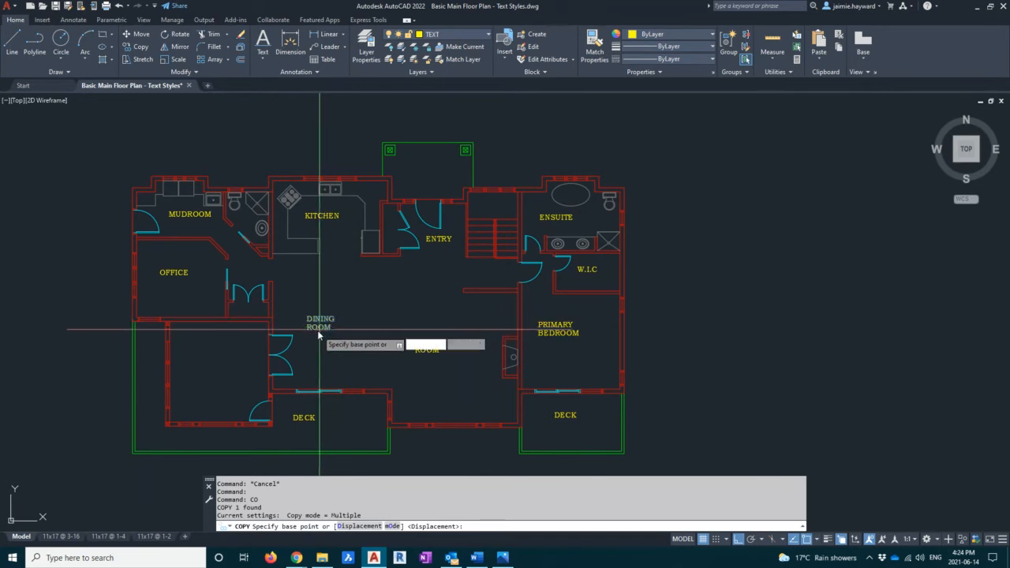
left_click(310, 334)
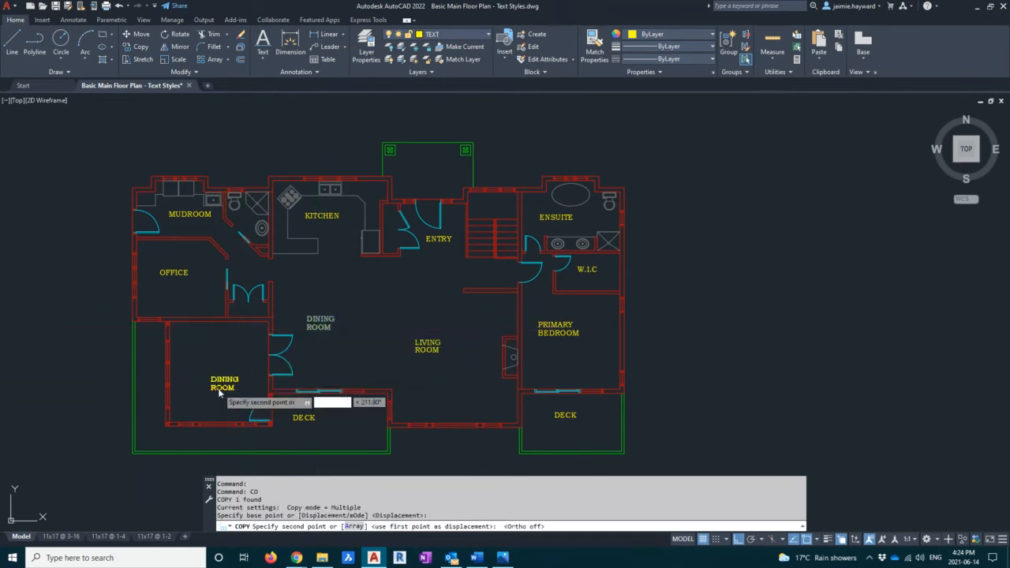
left_click(210, 377)
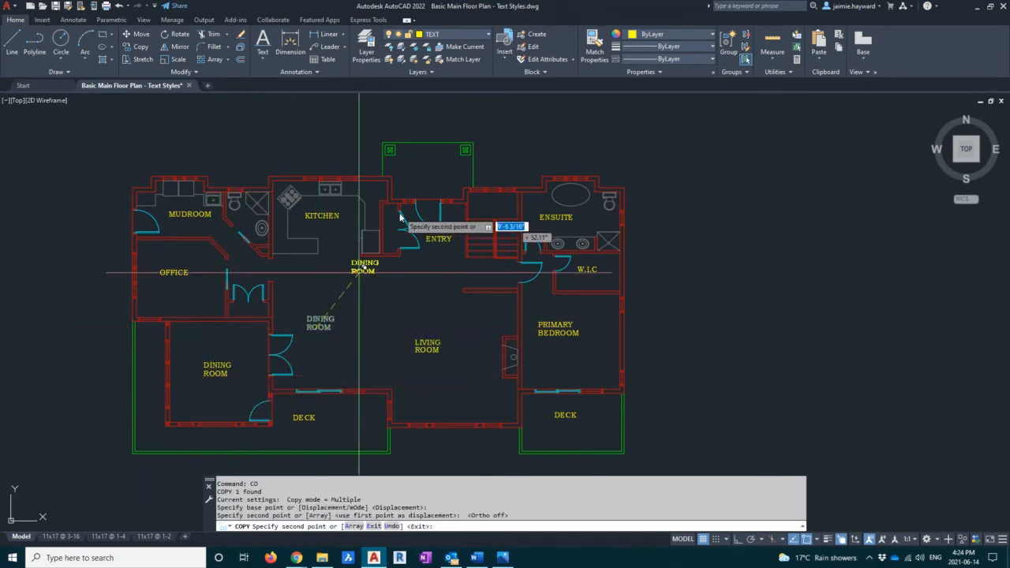
key("Escape")
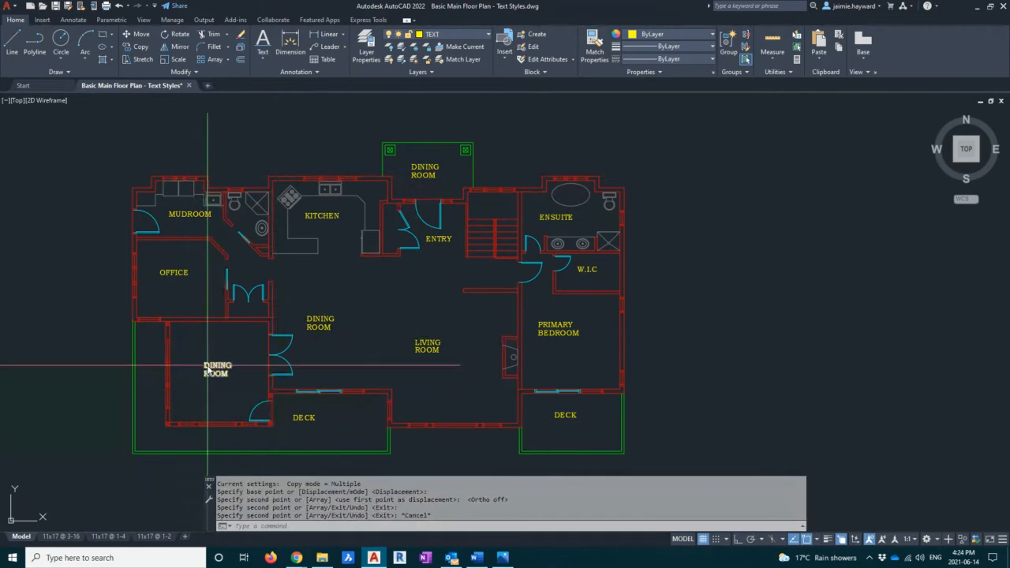
Change the copied DINING ROOM label in the room below the office to SCREENED PORCH on two lines.
left_click(207, 368)
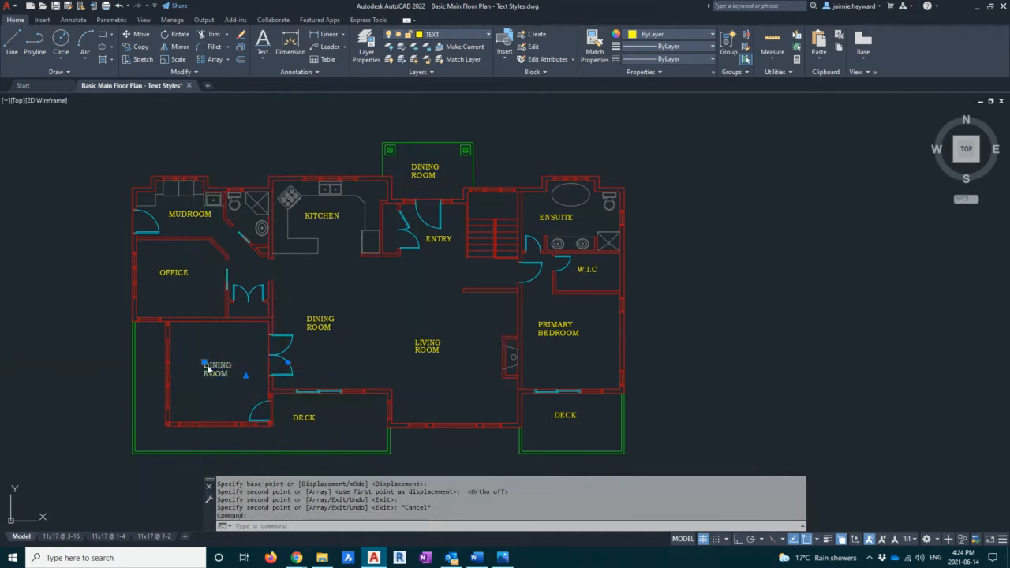
double_click(207, 367)
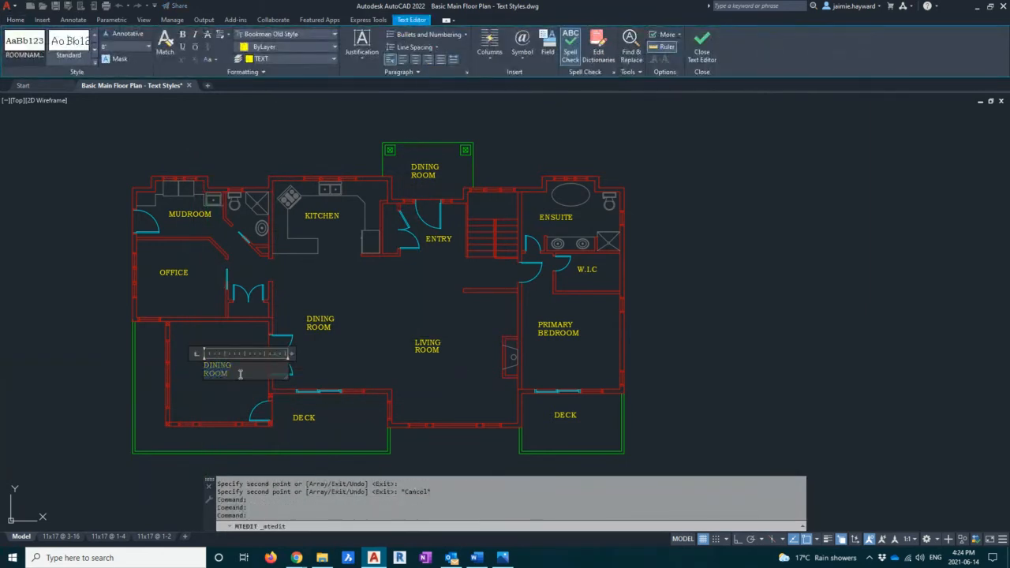
type("SCREENED")
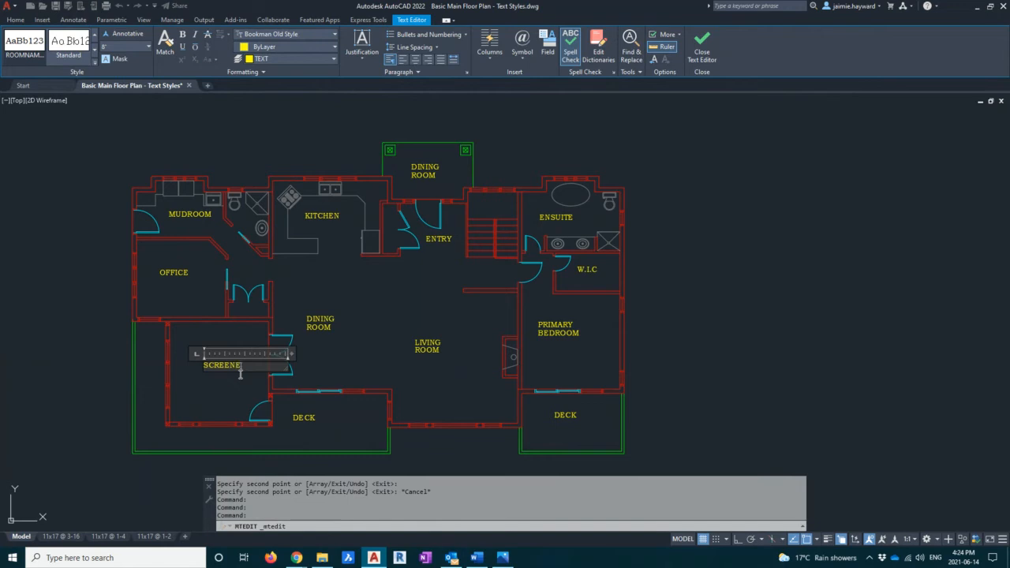
key("Return")
type("PORFCH")
key("BackSpace")
key("BackSpace")
key("BackSpace")
key("BackSpace")
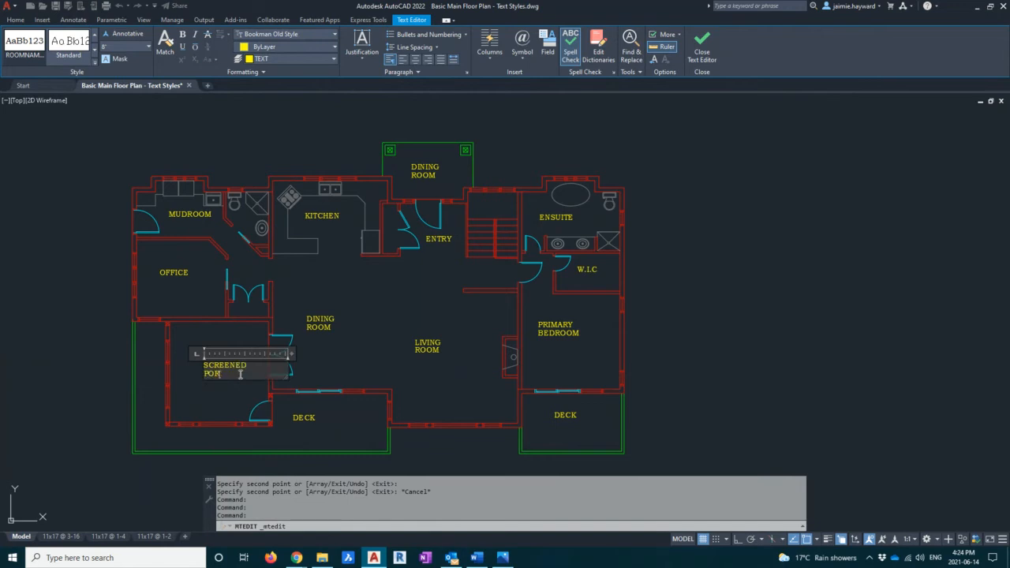
type("RCH")
left_click(335, 305)
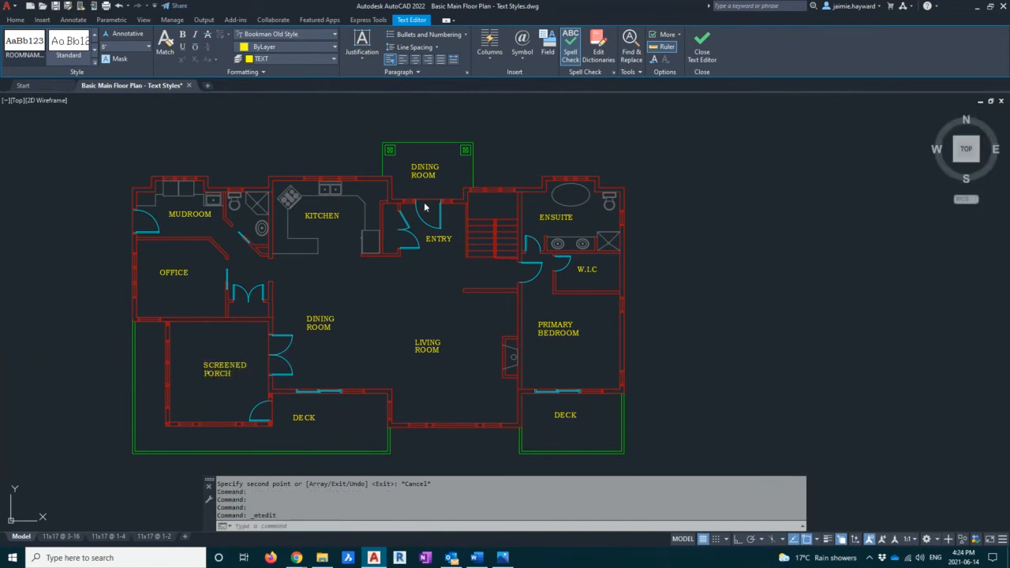
Change the copied label on the front entry porch to COVERED PORCH on two lines and save the drawing.
left_click(425, 174)
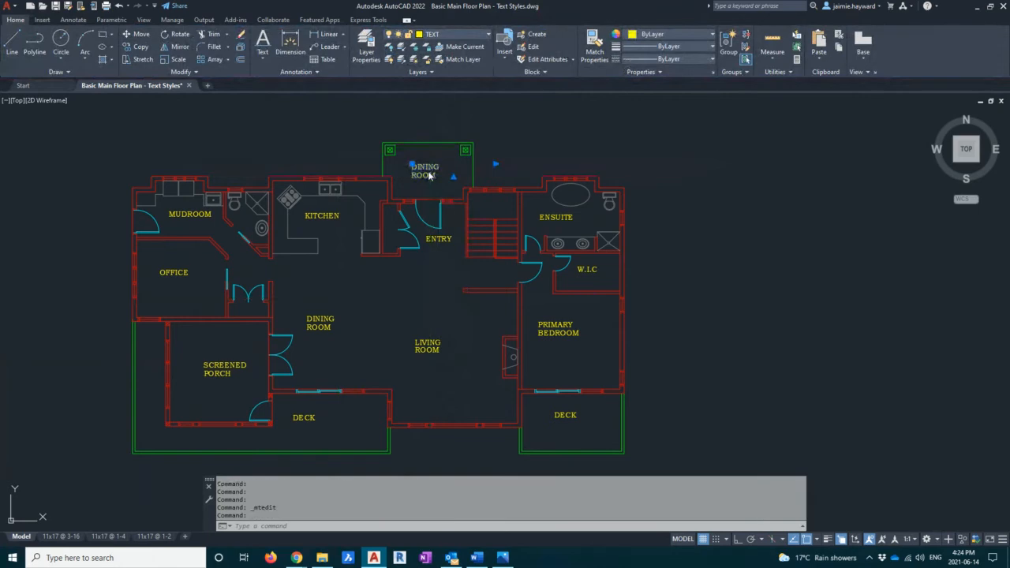
double_click(429, 175)
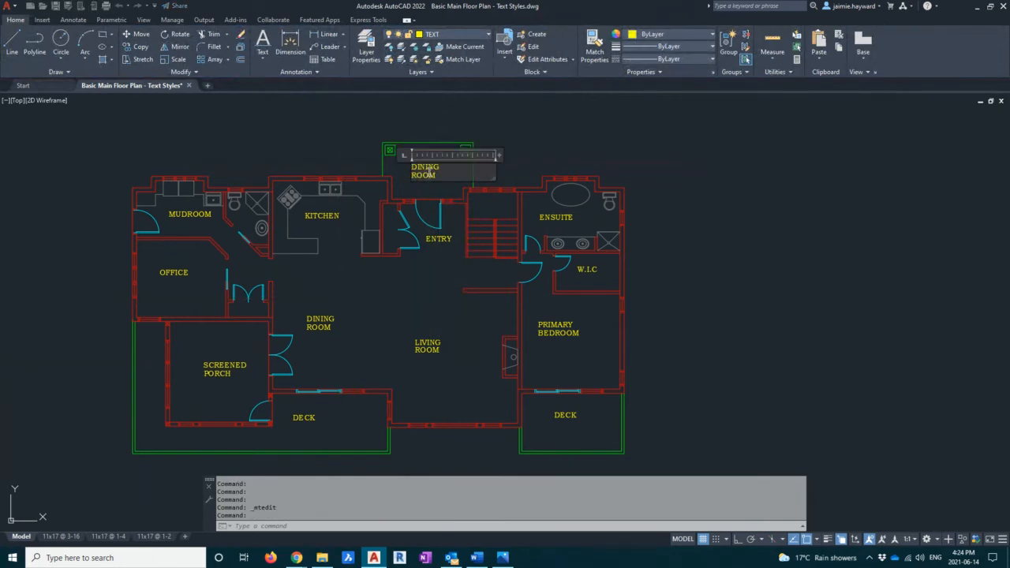
type("COVERED")
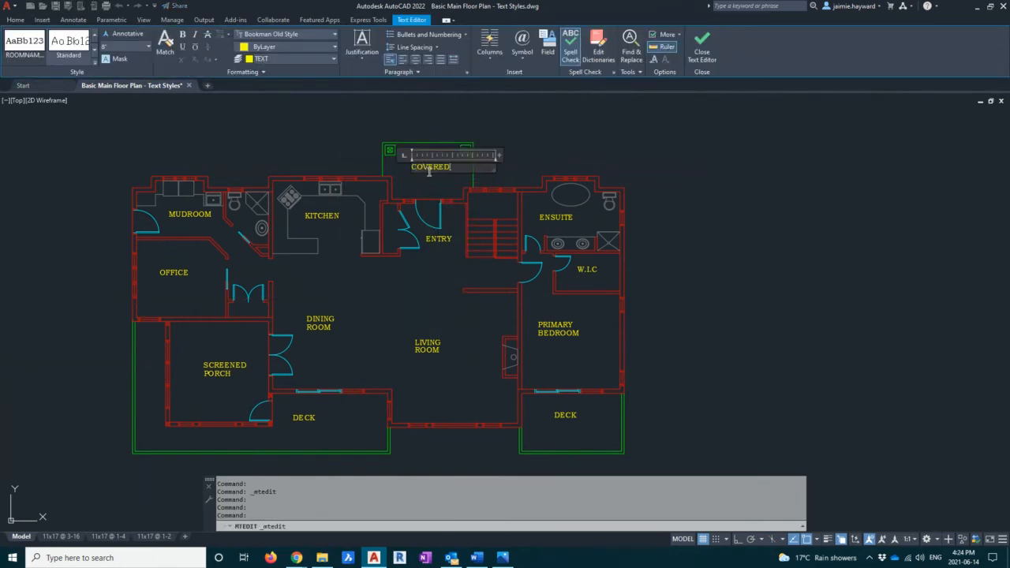
key("Return")
type("PORCH")
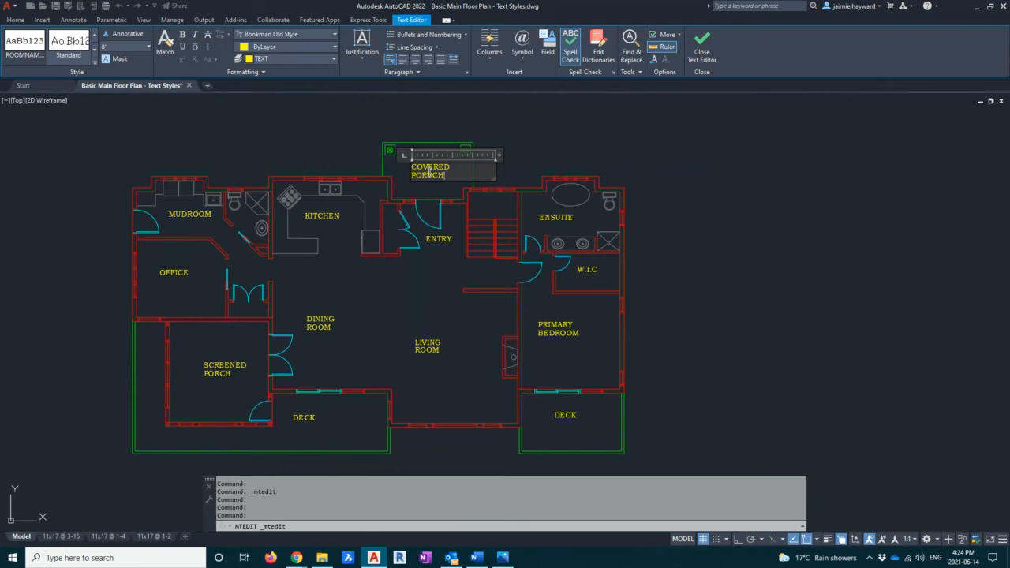
left_click(540, 139)
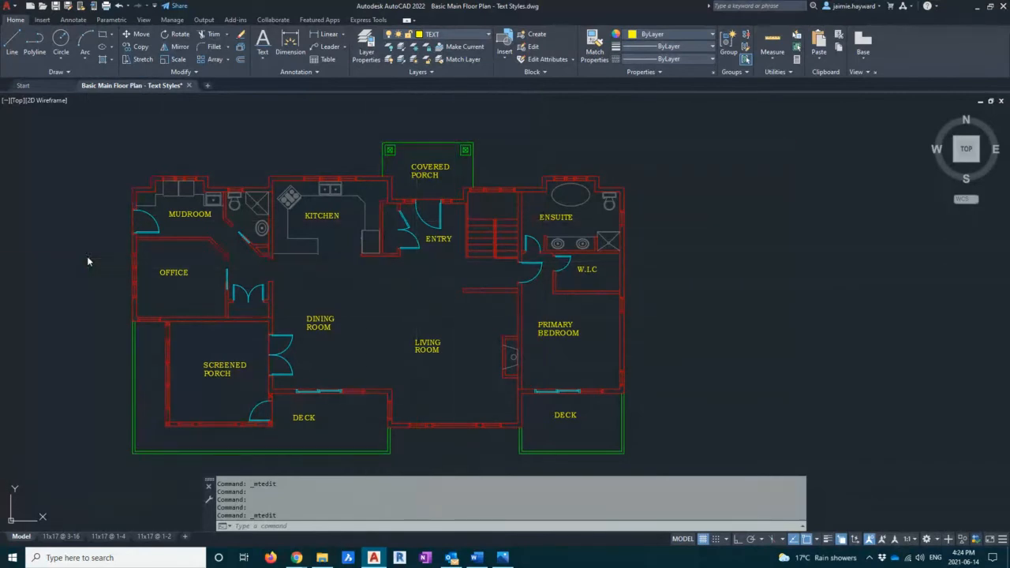
key("ctrl+s")
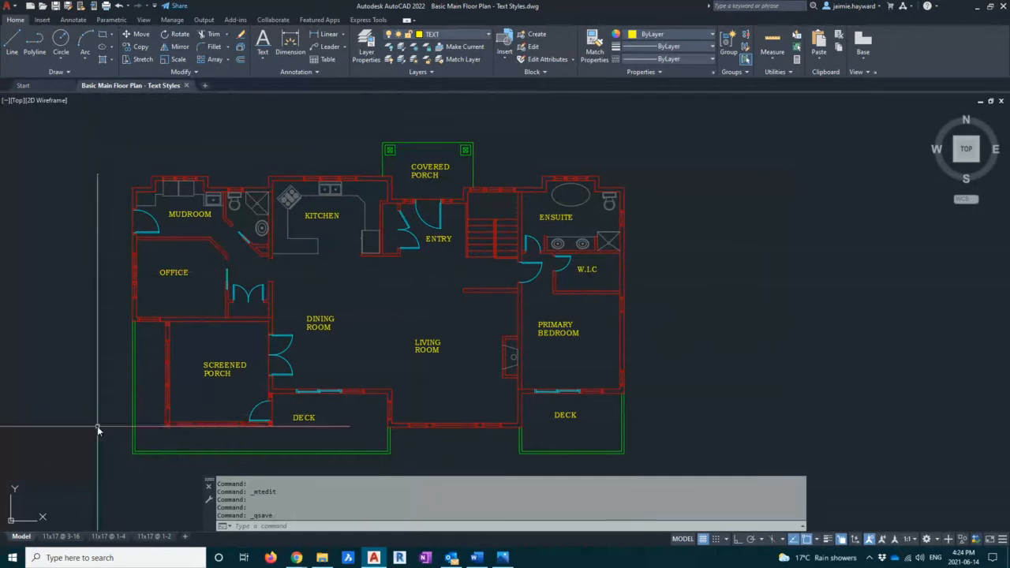
Check the room labels on the 11x17 @ 3-16 and 11x17 @ 1-4 layouts and return to model space.
left_click(60, 536)
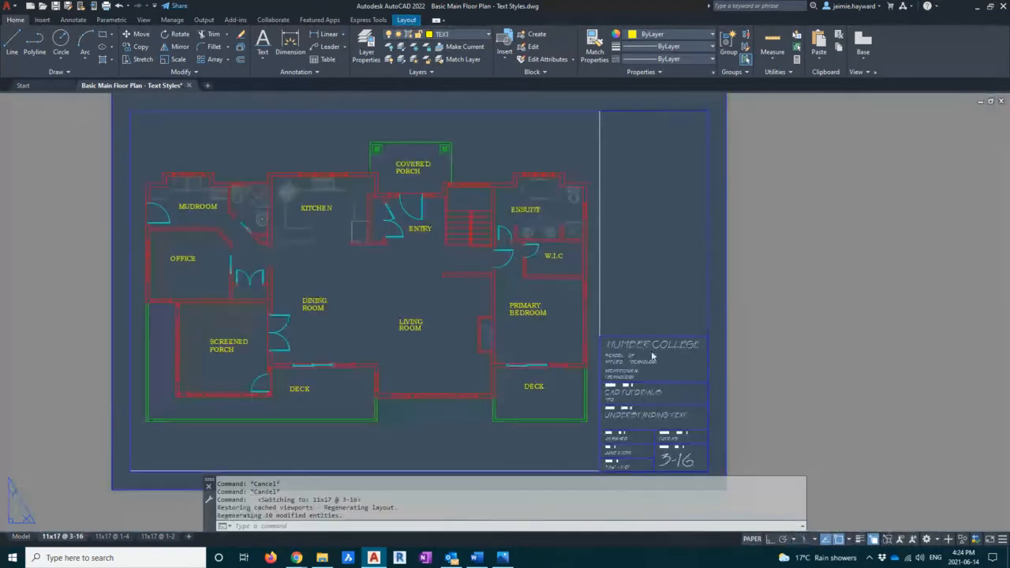
middle_click_drag(616, 295, 577, 284)
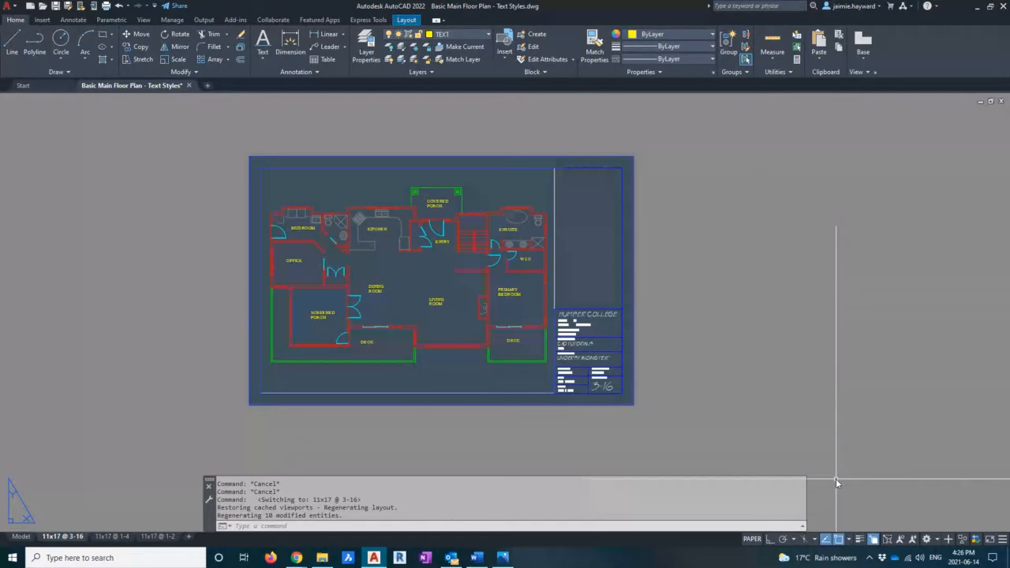
left_click(123, 537)
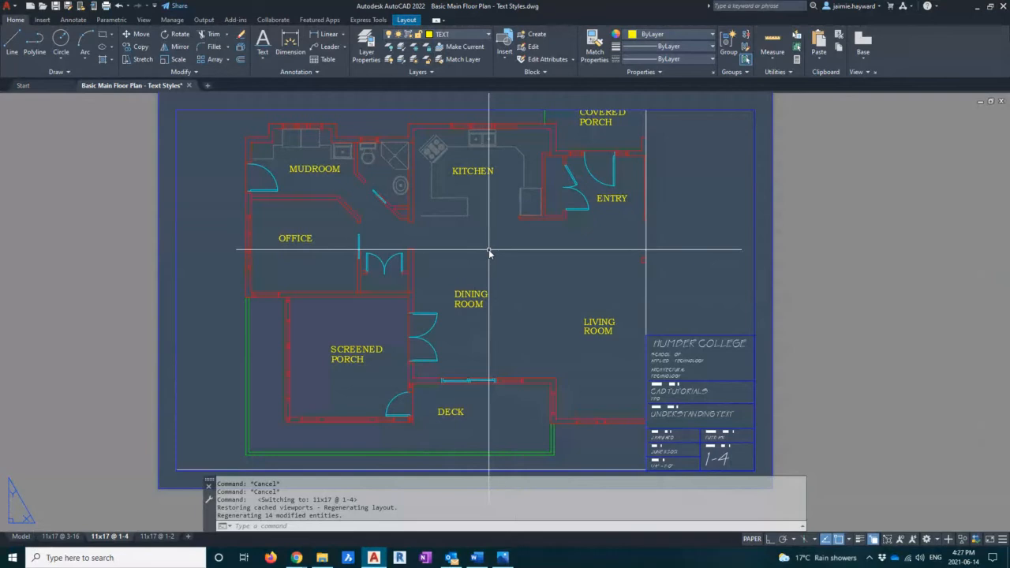
left_click(21, 536)
left_click(409, 292)
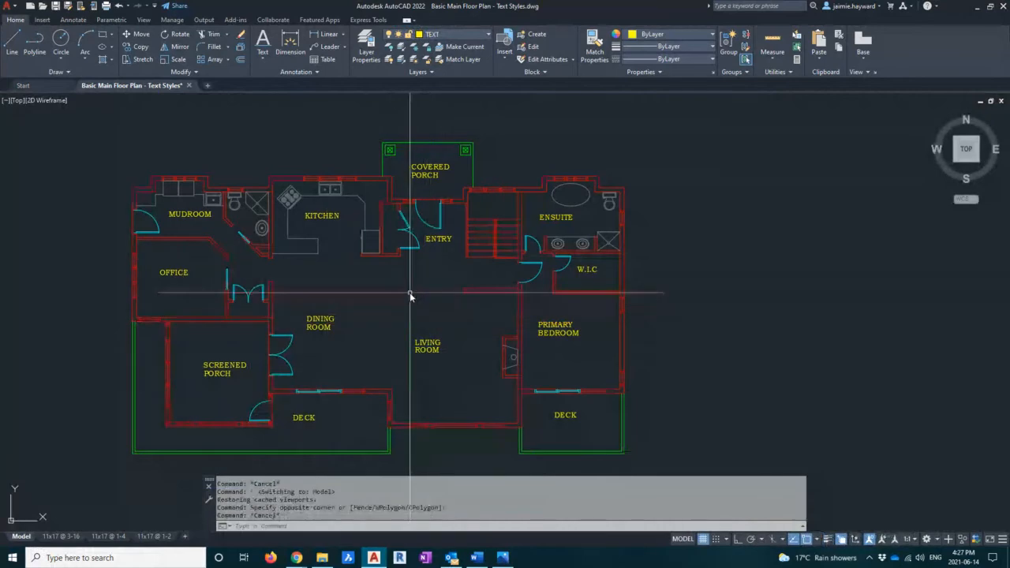
key("Escape")
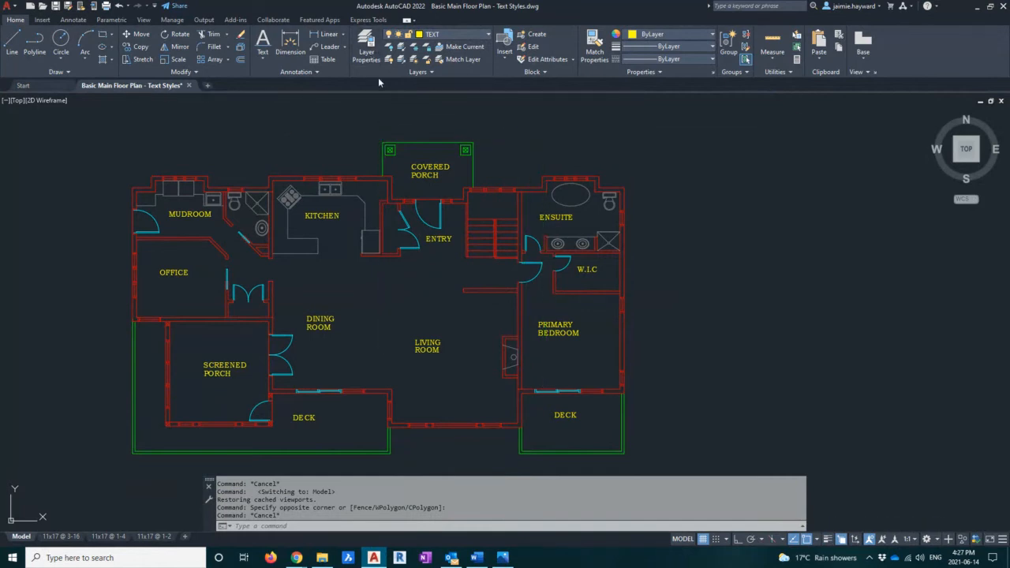
Rename the TEXT layer as TEXT - 3-16.
left_click(366, 48)
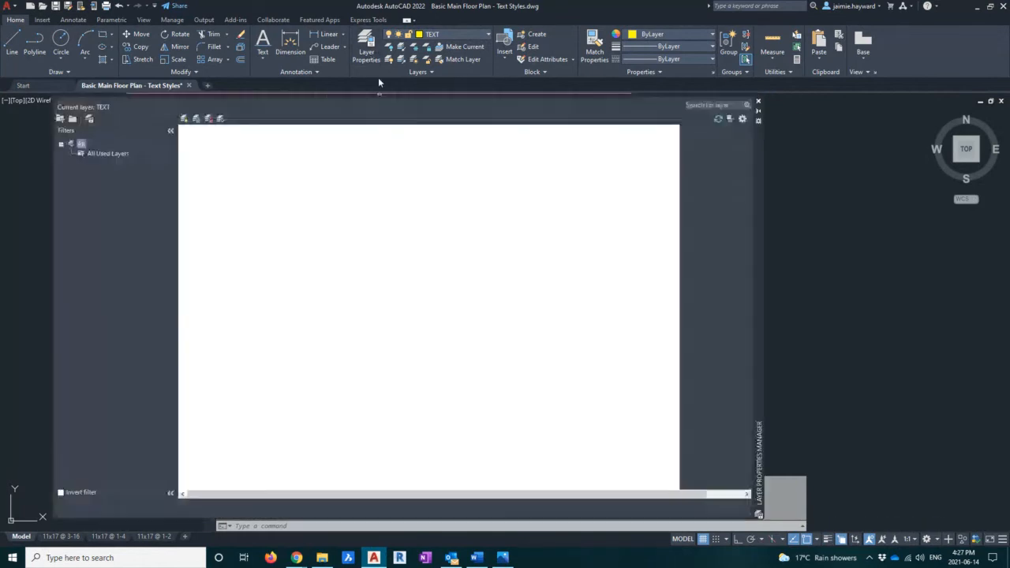
right_click(207, 237)
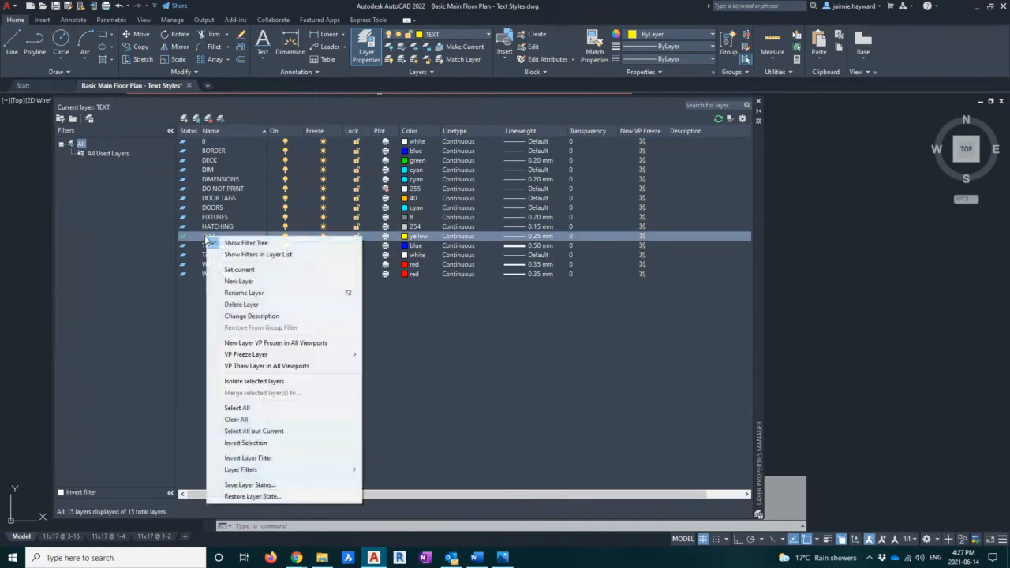
left_click(207, 239)
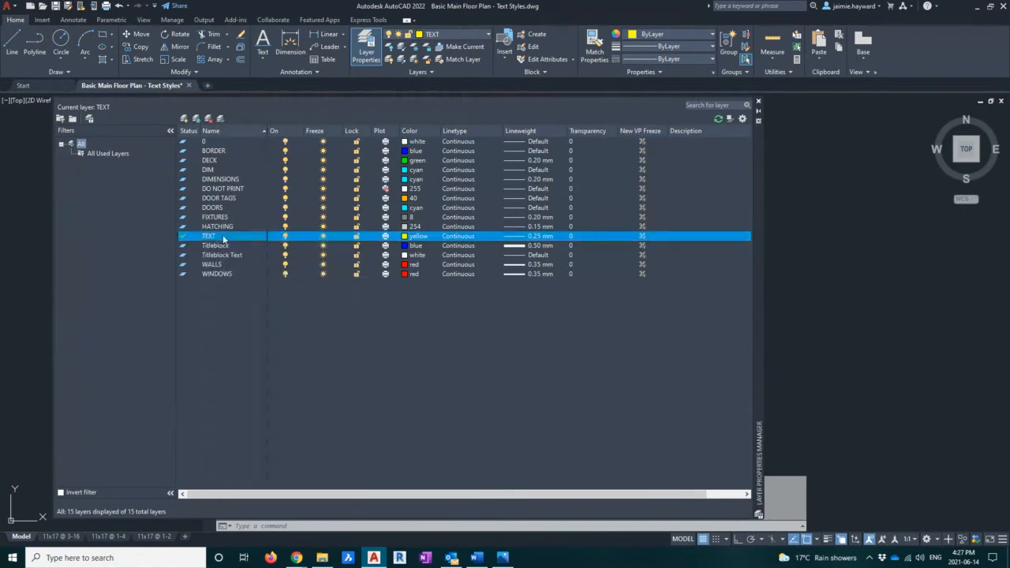
left_click(229, 235)
key("Return")
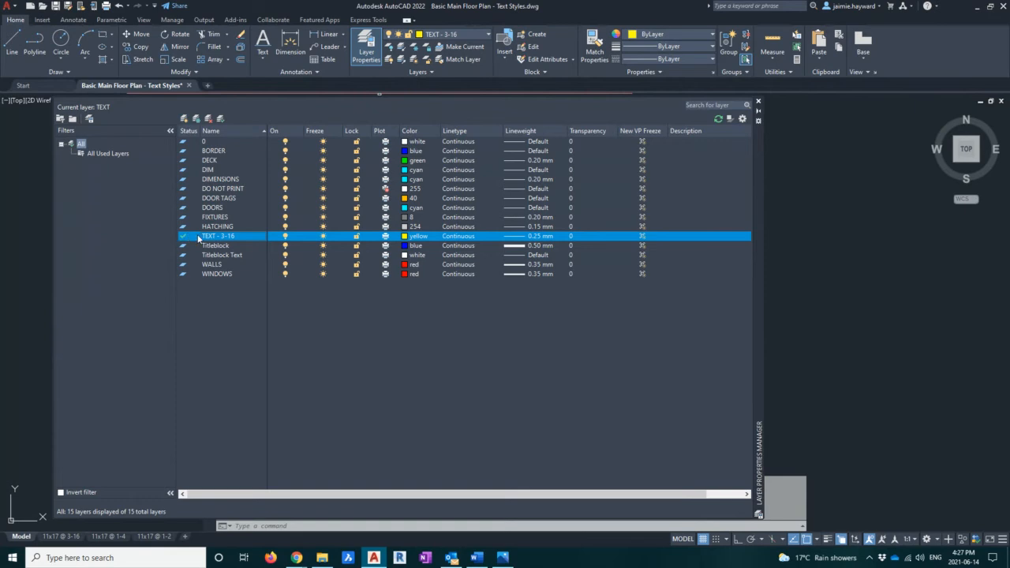
Create two new layers based on the renamed text layer, named TEXT - 1-4 and TEXT - 1-2.
left_click(184, 119)
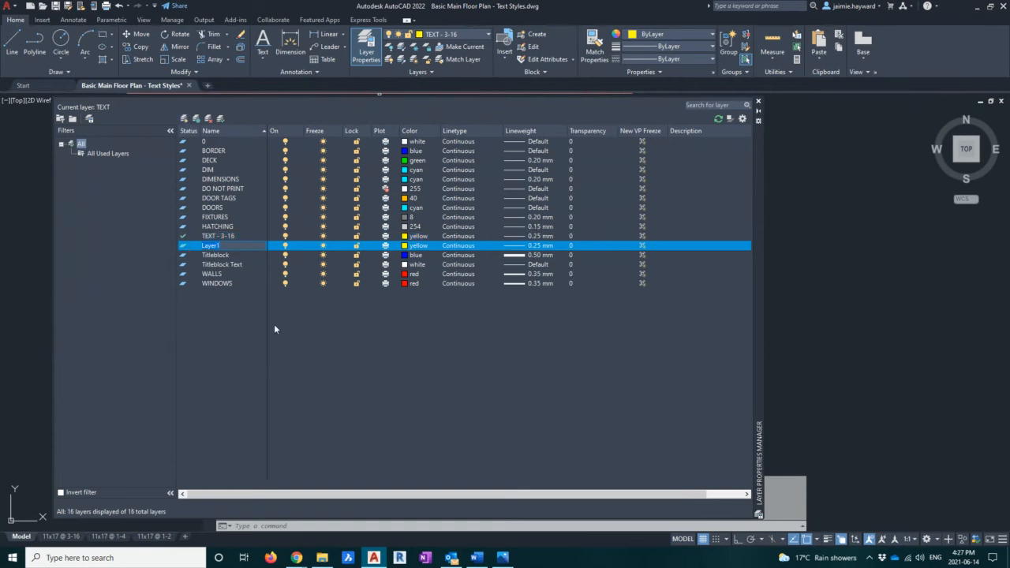
type("TEXT - 1-4")
left_click(183, 118)
type("TEXT")
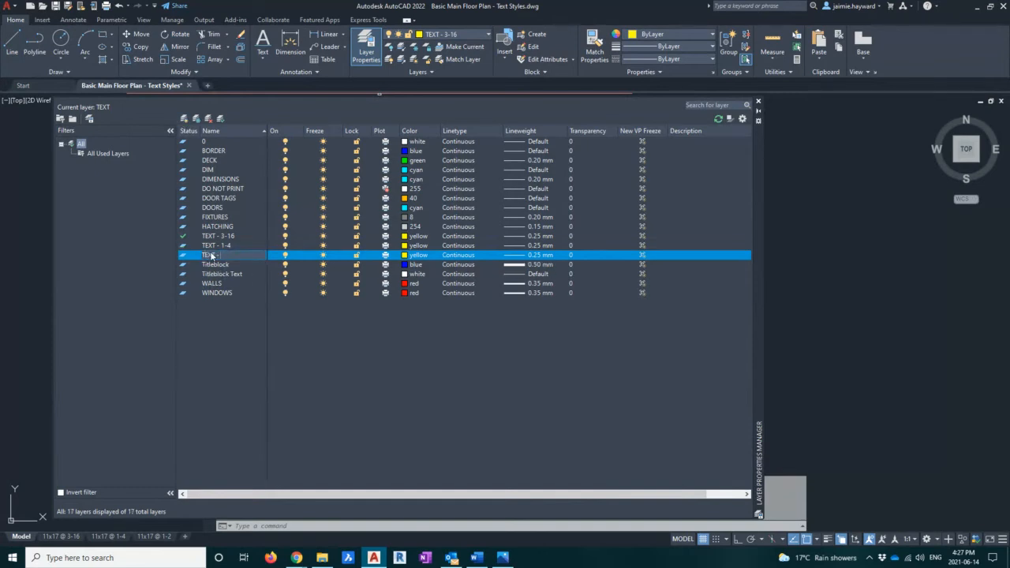
type(" - 1-2")
key("Return")
Make TEXT - 1-4 the current layer and close the layer manager.
double_click(184, 245)
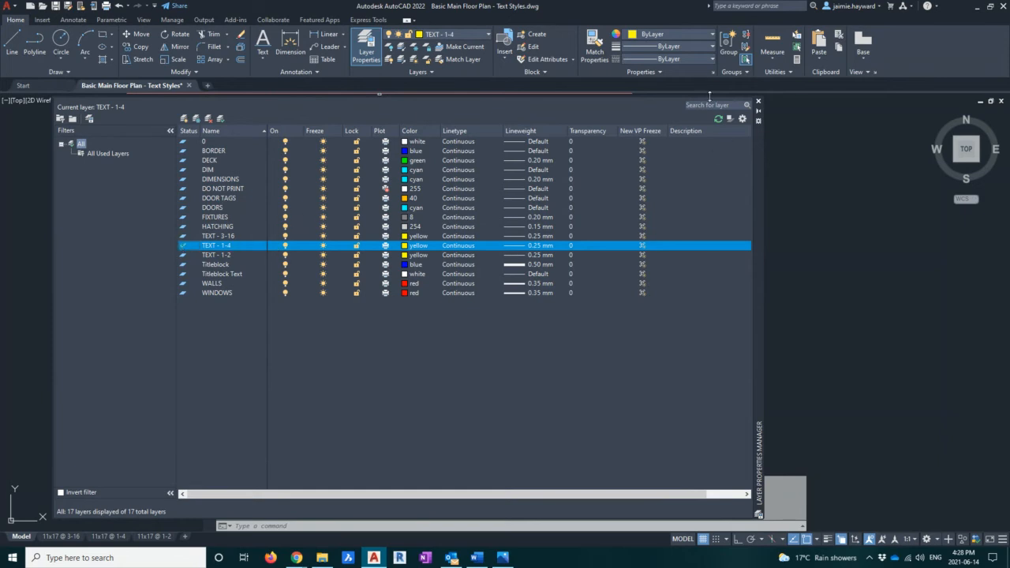
left_click(758, 102)
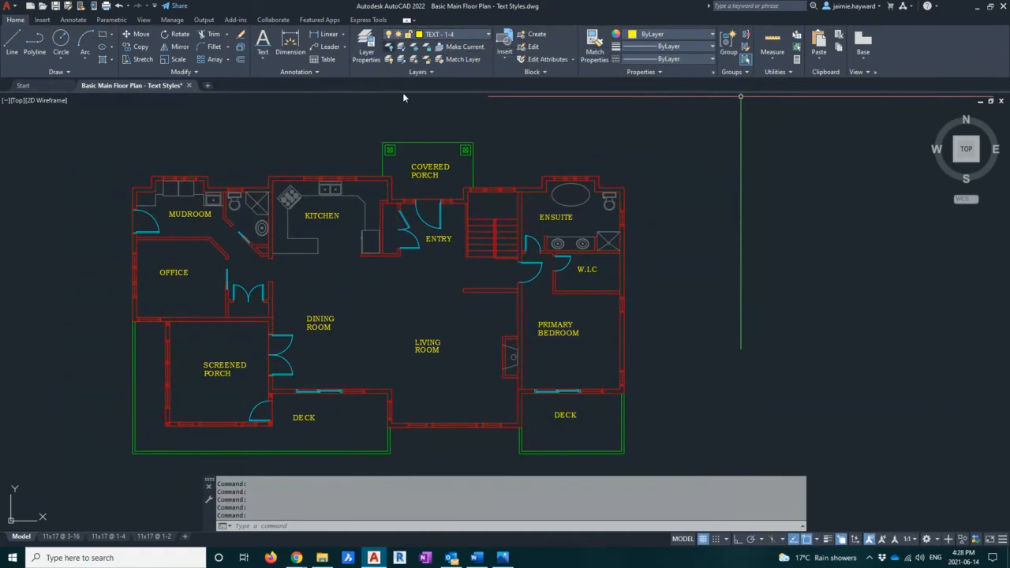
left_click(362, 290)
key("Escape")
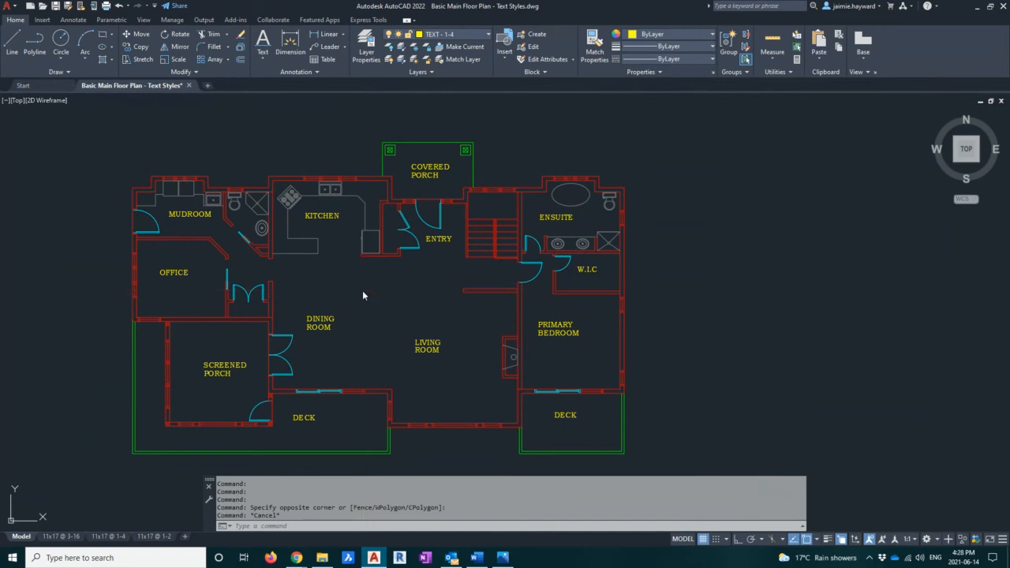
Create a new text style named FINISHES 1-4 based on ROOMNAMES 3-16.
type("ST")
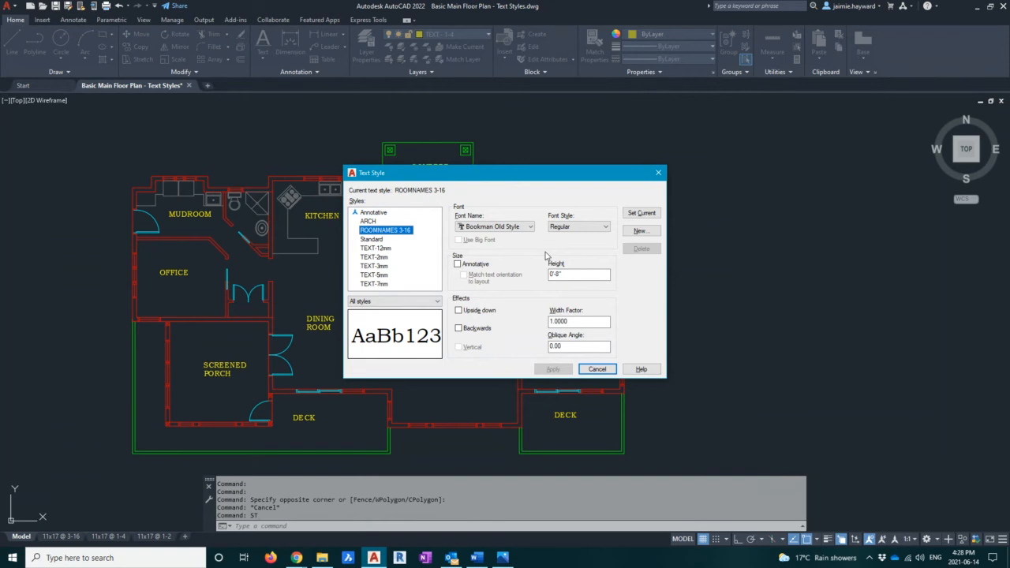
left_click(638, 231)
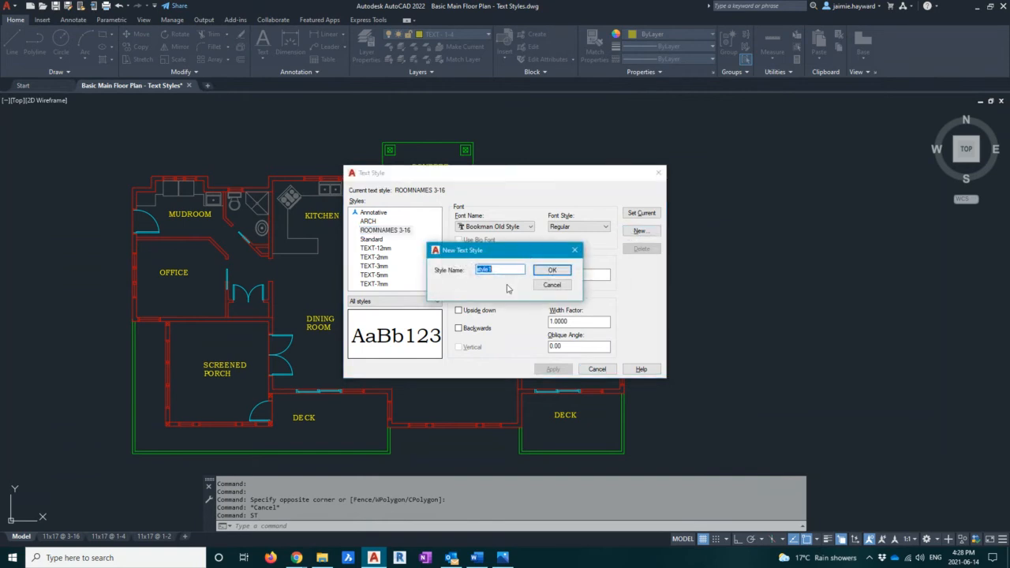
type("FINISHED")
type("1-4")
left_click(552, 270)
left_click(382, 233)
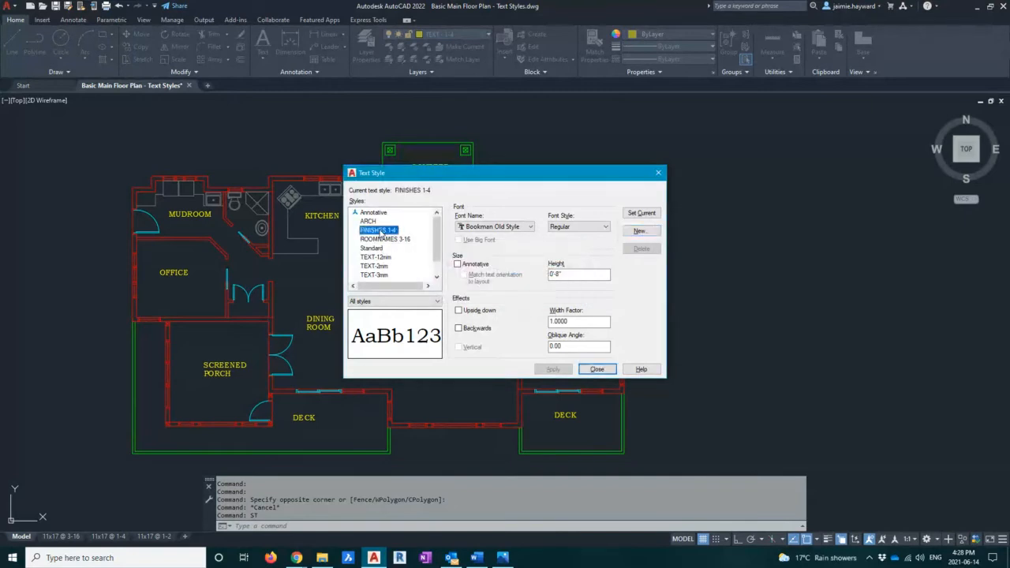
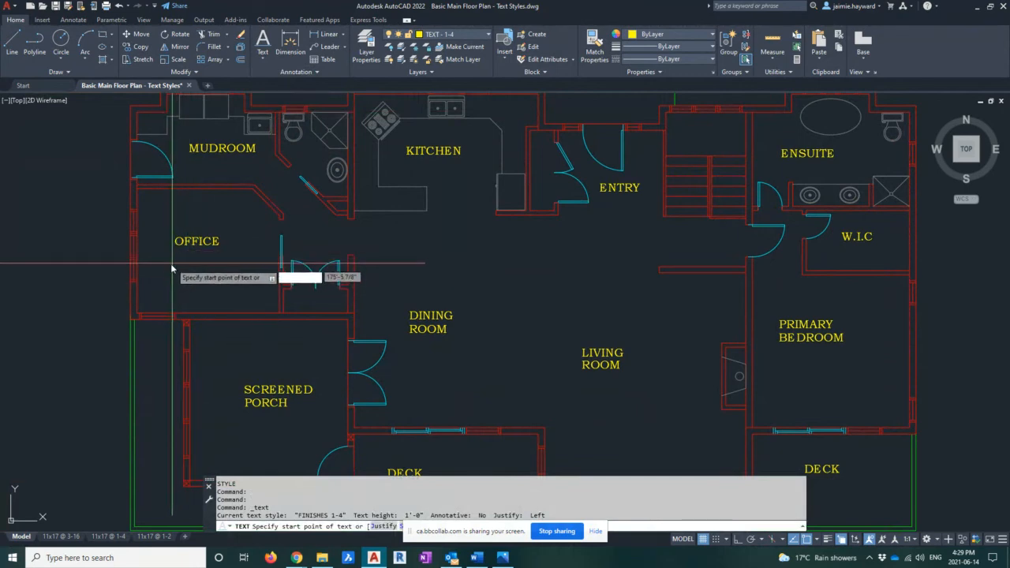
Place the single-line text HARDWOOD with 0 rotation below the OFFICE label in the FINISHES 1-4 style.
left_click(168, 272)
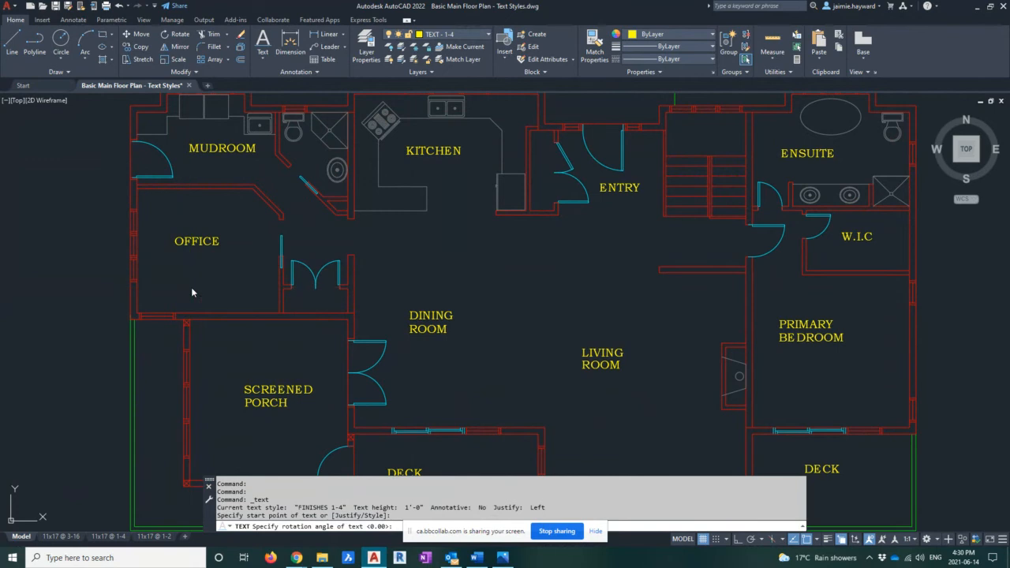
key("Return")
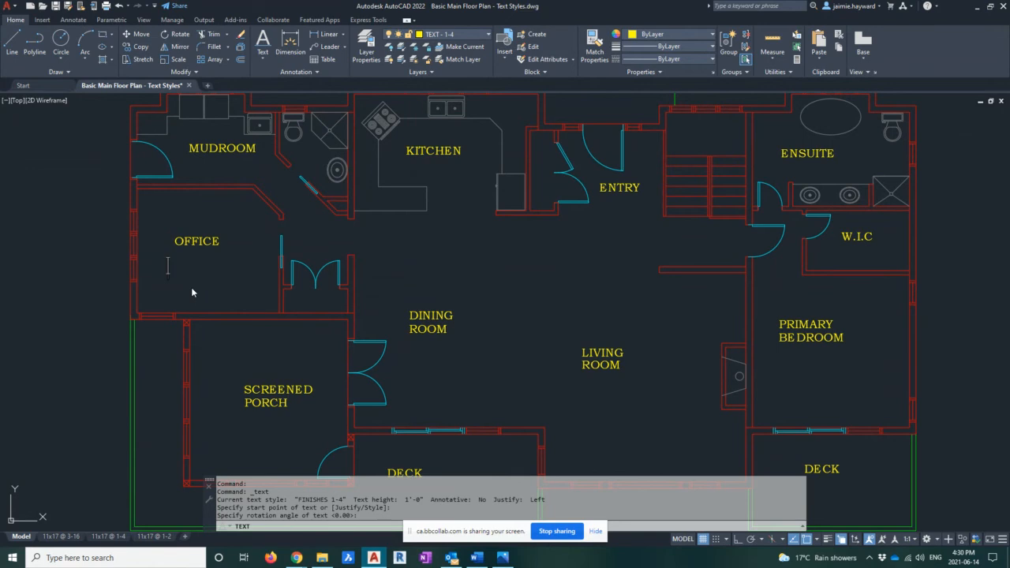
type("HARDWOOF")
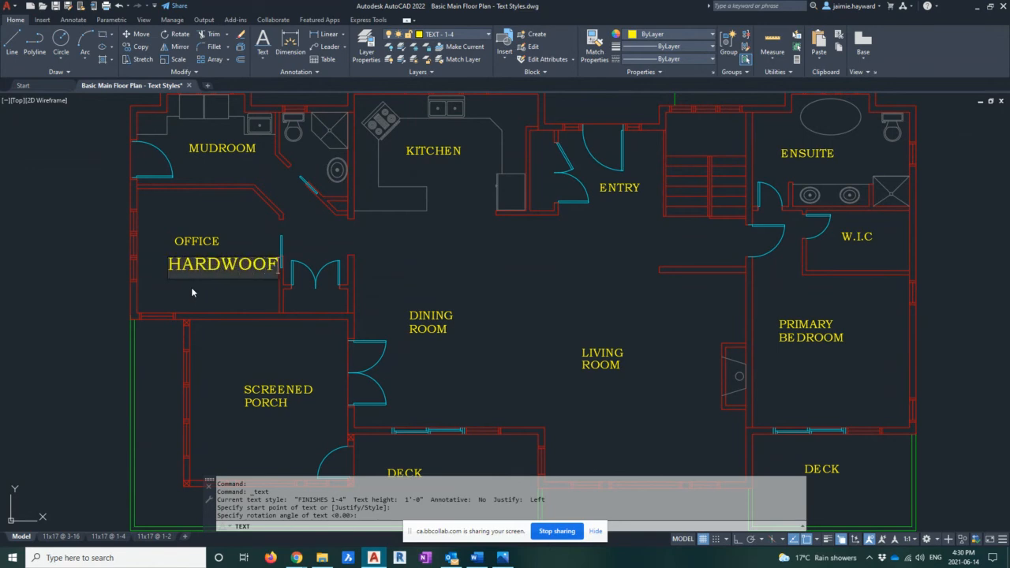
key("BackSpace")
type("D")
Add the floor finish text CORK below the SCREENED PORCH label and HARDWOOD in the hallway beside the office.
middle_click_drag(347, 296, 343, 265)
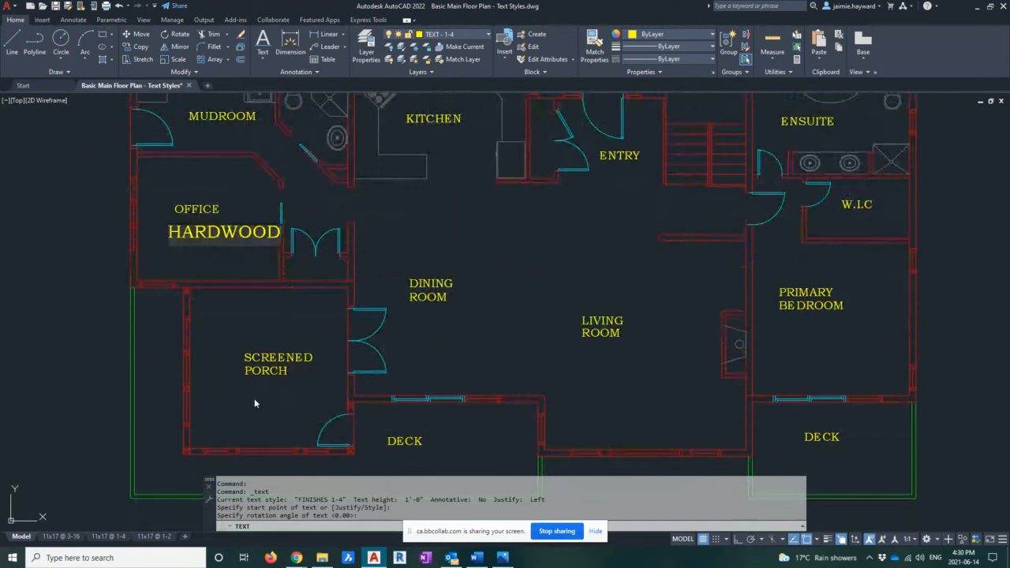
left_click(215, 390)
type("CORK")
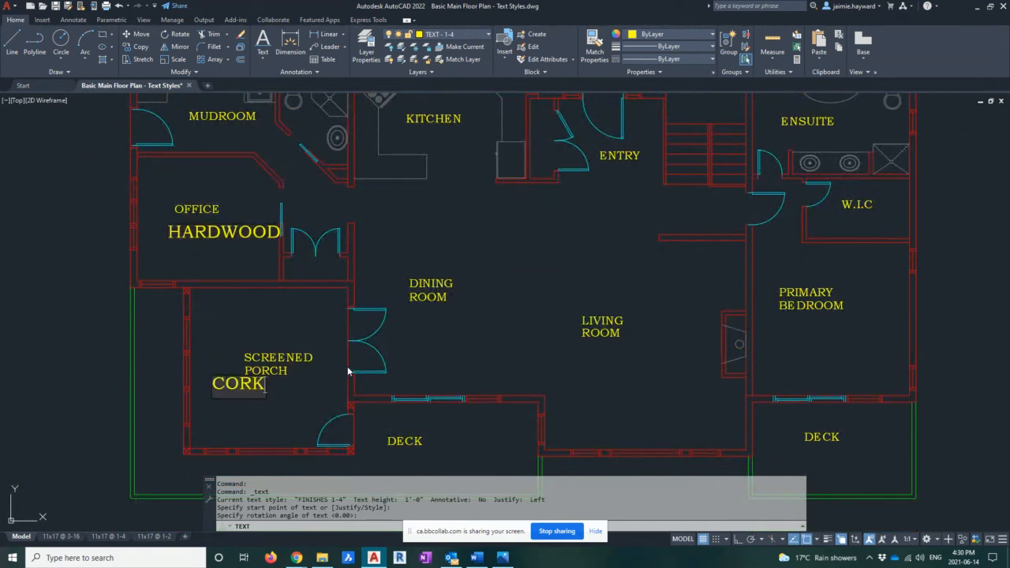
left_click(321, 210)
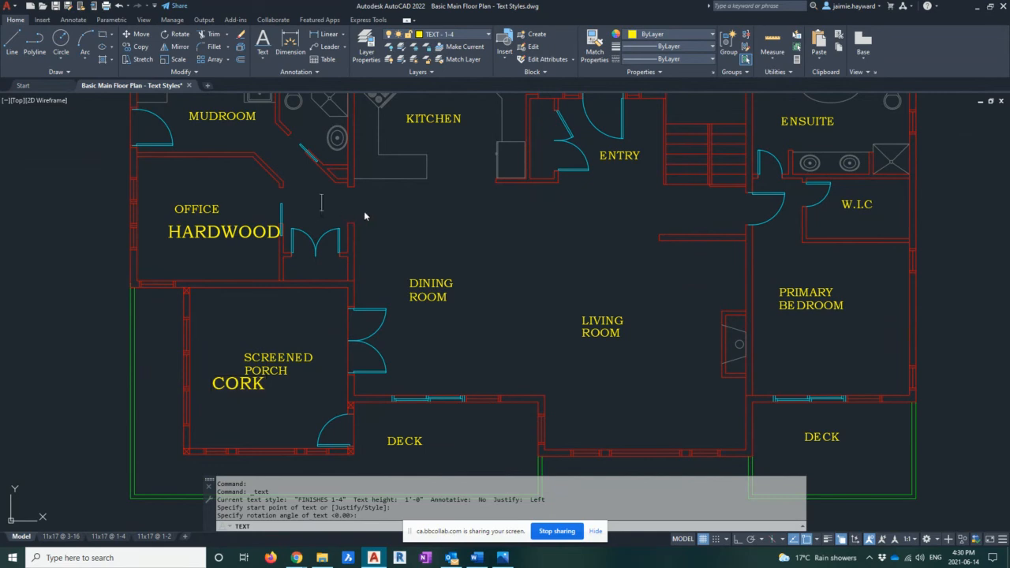
type("HARDWOOD")
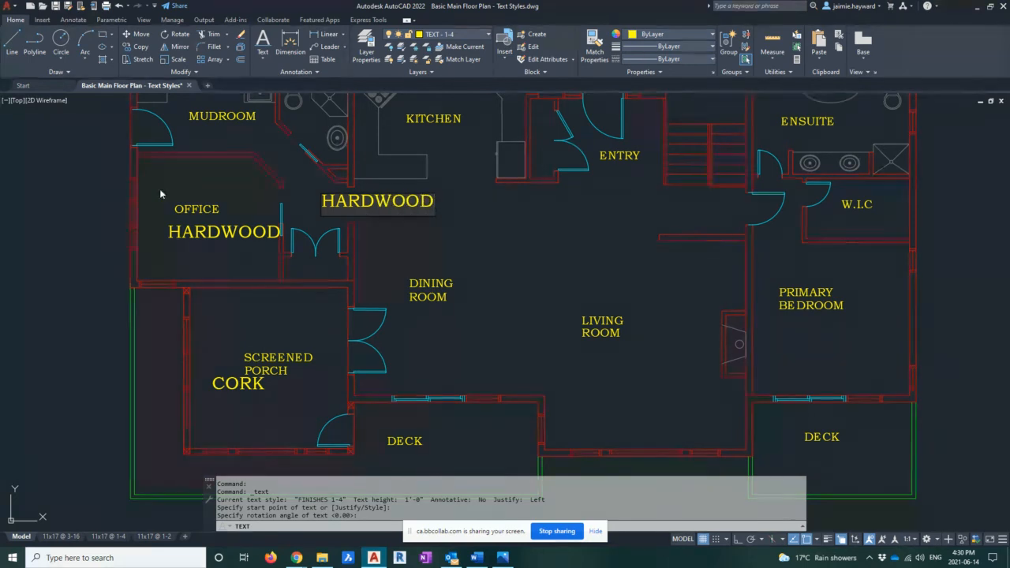
Add the text FLOOR RUG below HARDWOOD in the office and TILE below the MUDROOM label.
left_click(165, 253)
type("FLO")
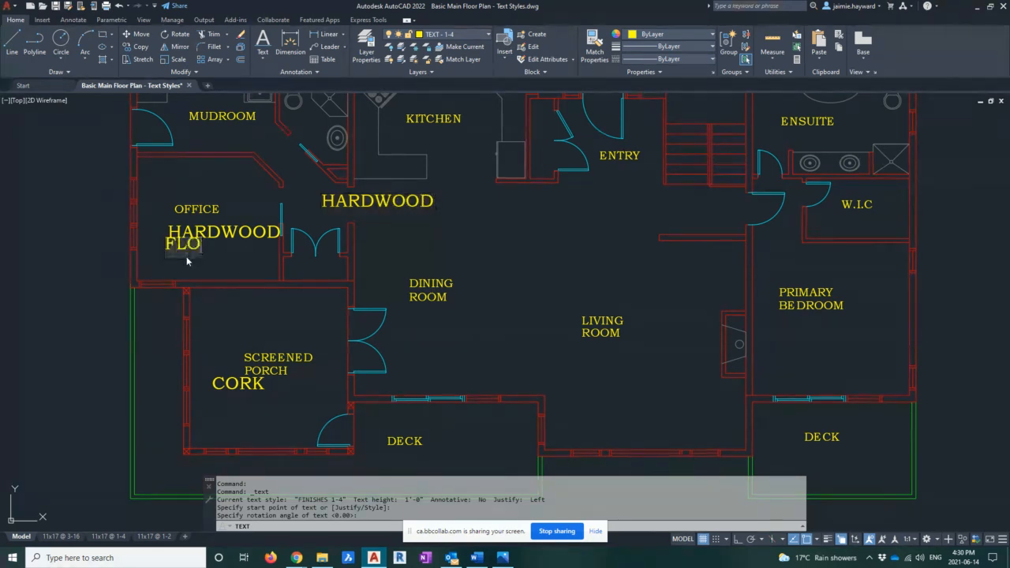
type("OR RUG")
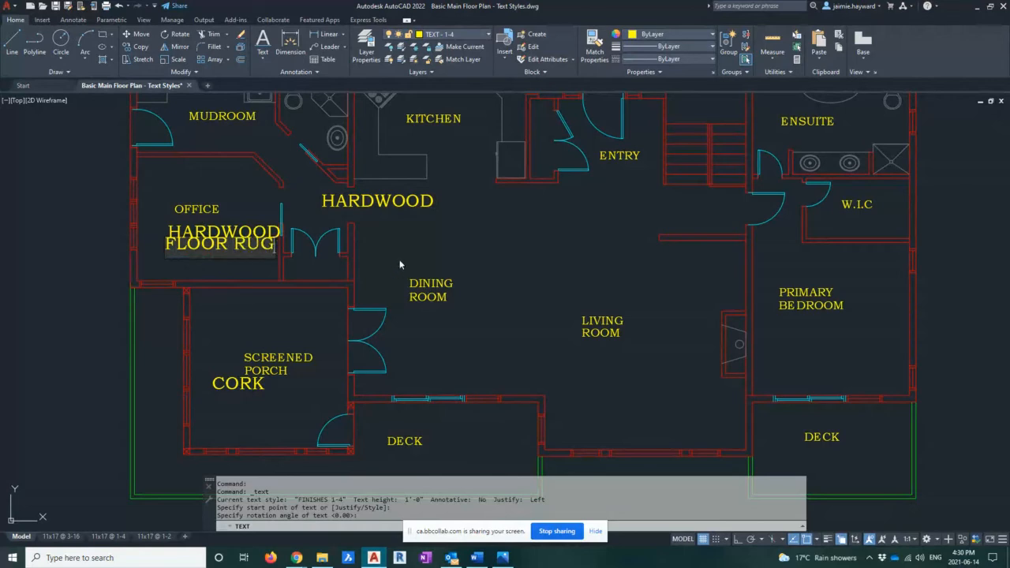
left_click(193, 134)
type("TILE")
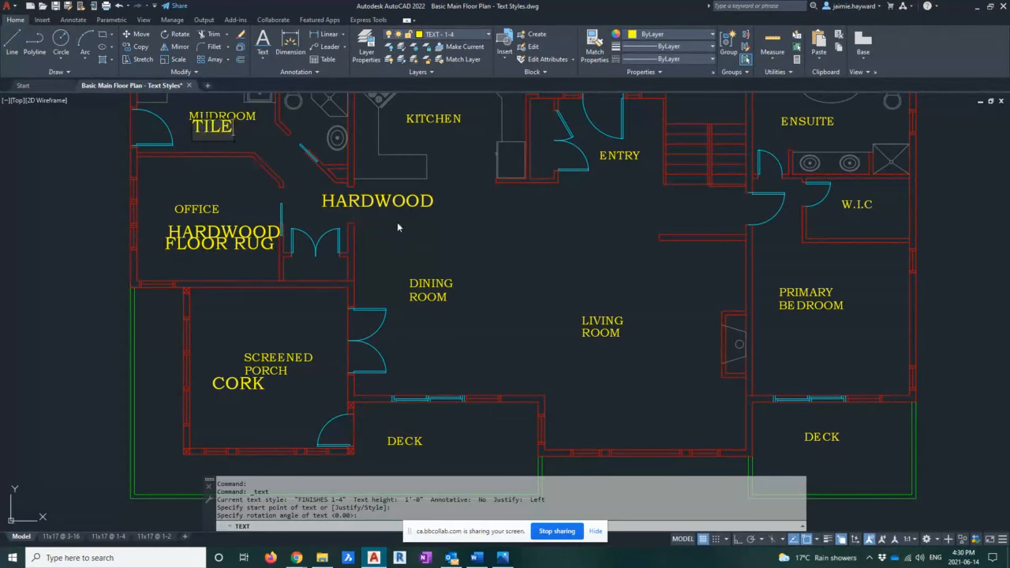
Add the text HARDWOOD below the DINING ROOM label and end the text command.
left_click(398, 315)
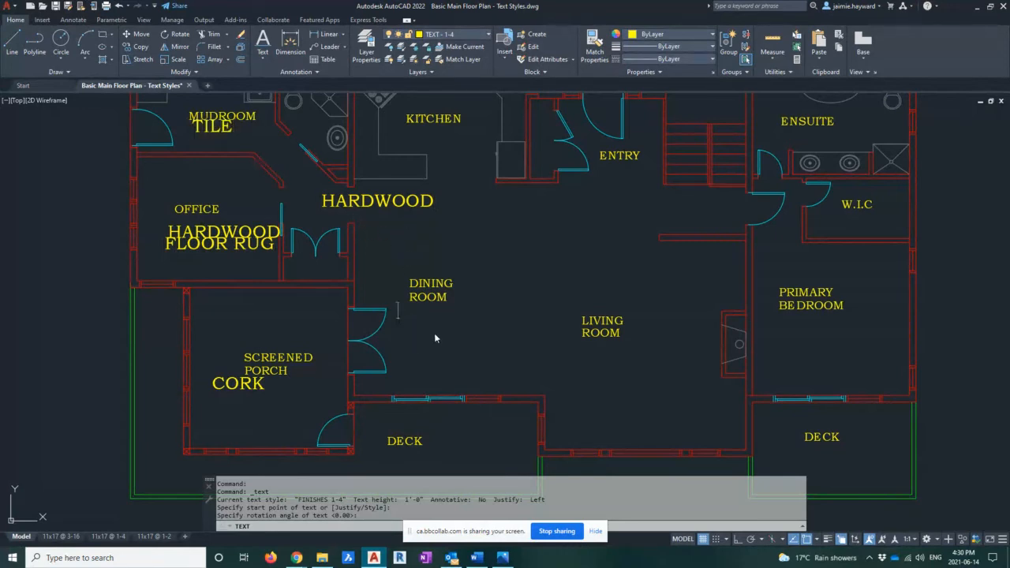
type("HARDW")
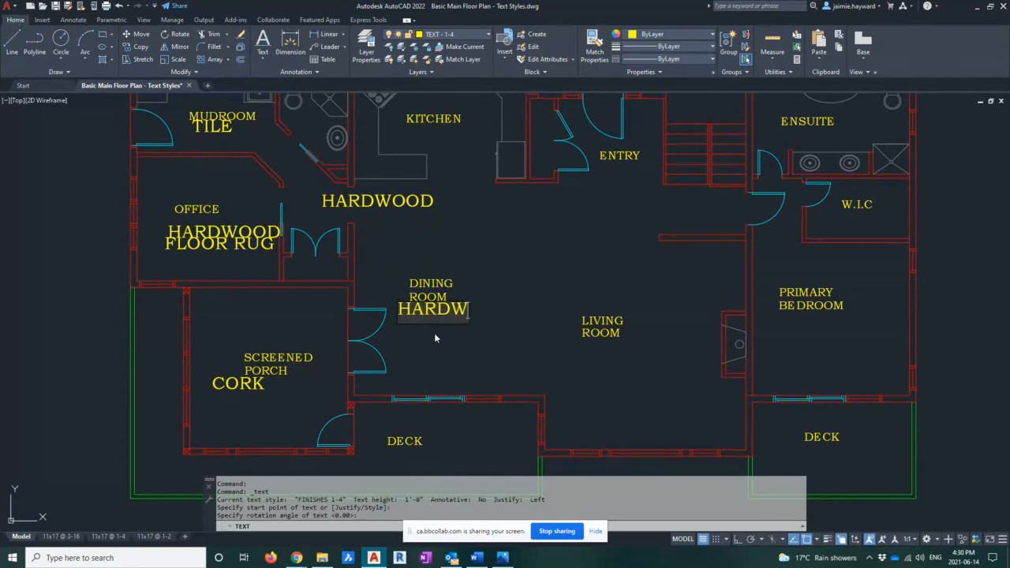
type("OOD")
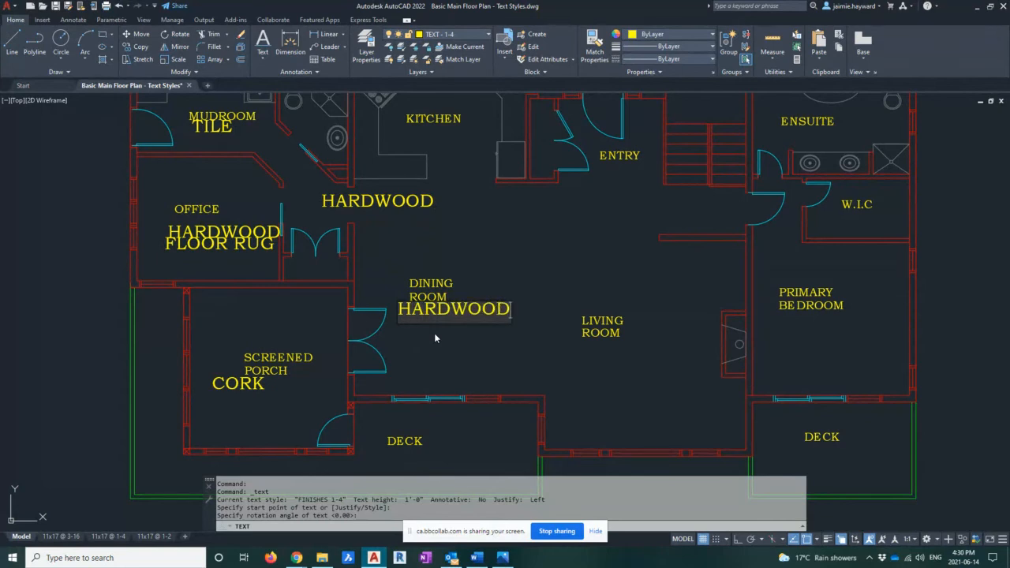
left_click(433, 244)
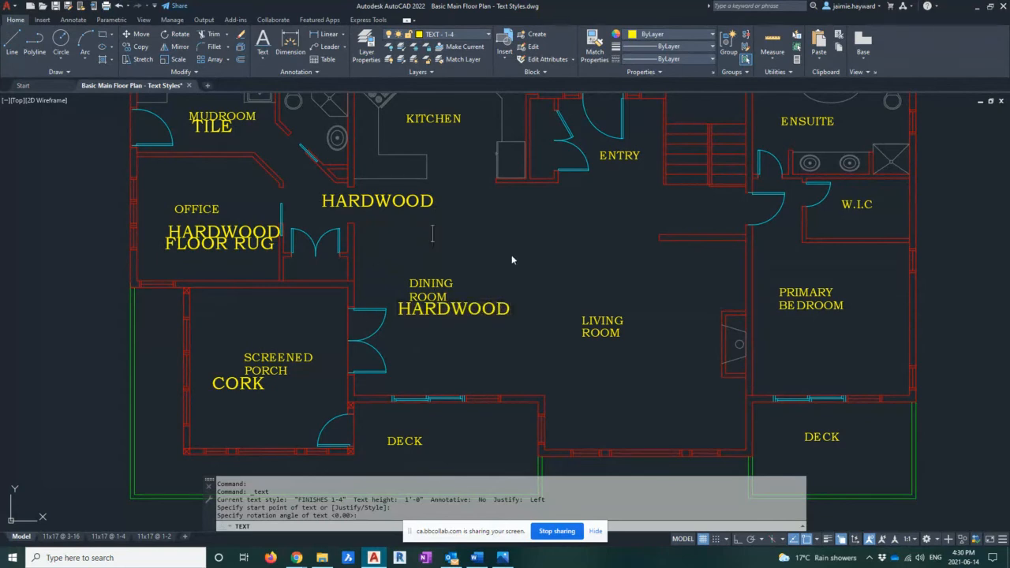
key("Escape")
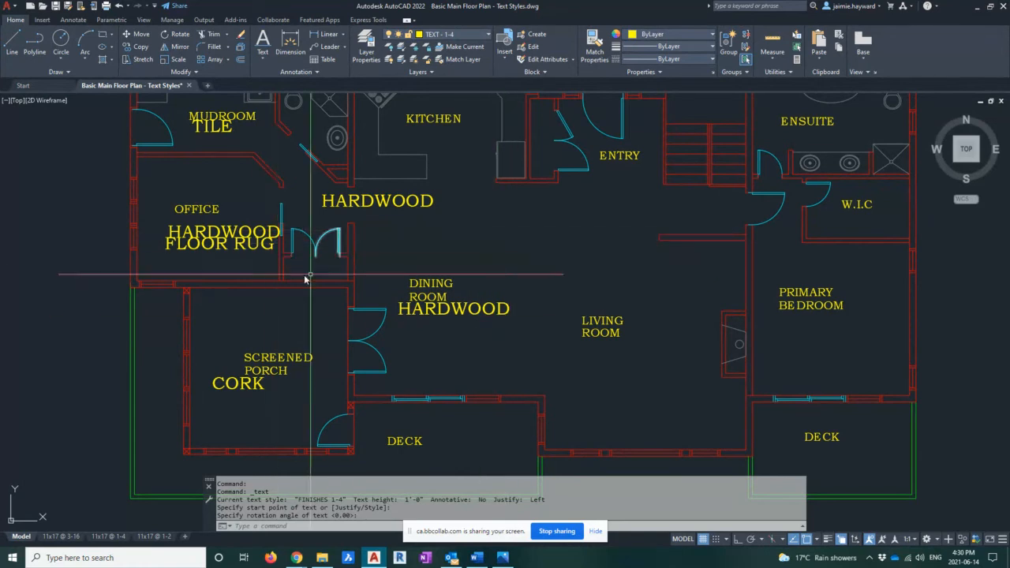
Move the TILE text slightly down and left so it sits clear of the MUDROOM label.
middle_click_drag(217, 145, 218, 158)
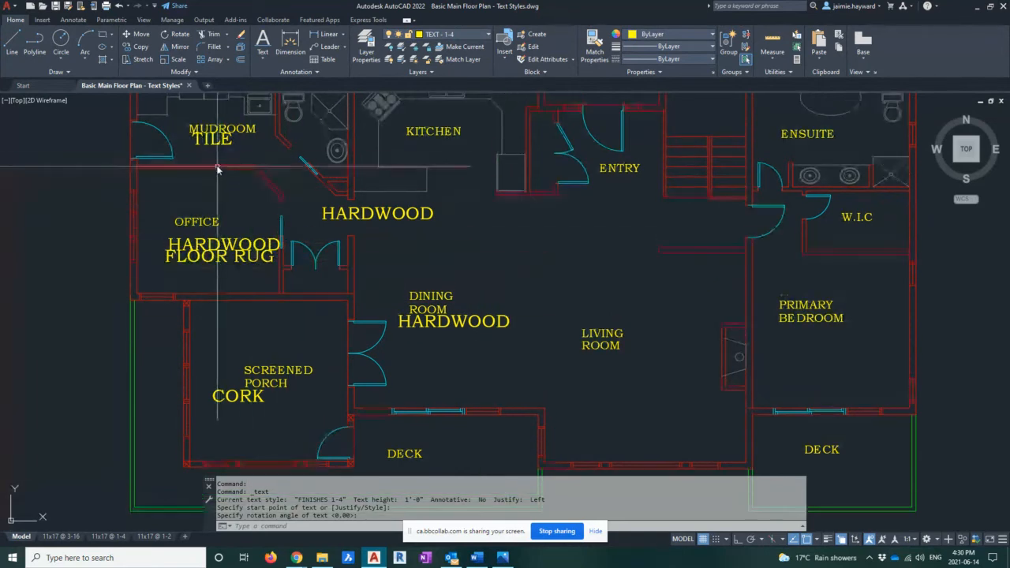
left_click(216, 153)
scroll(219, 162, "up", 4)
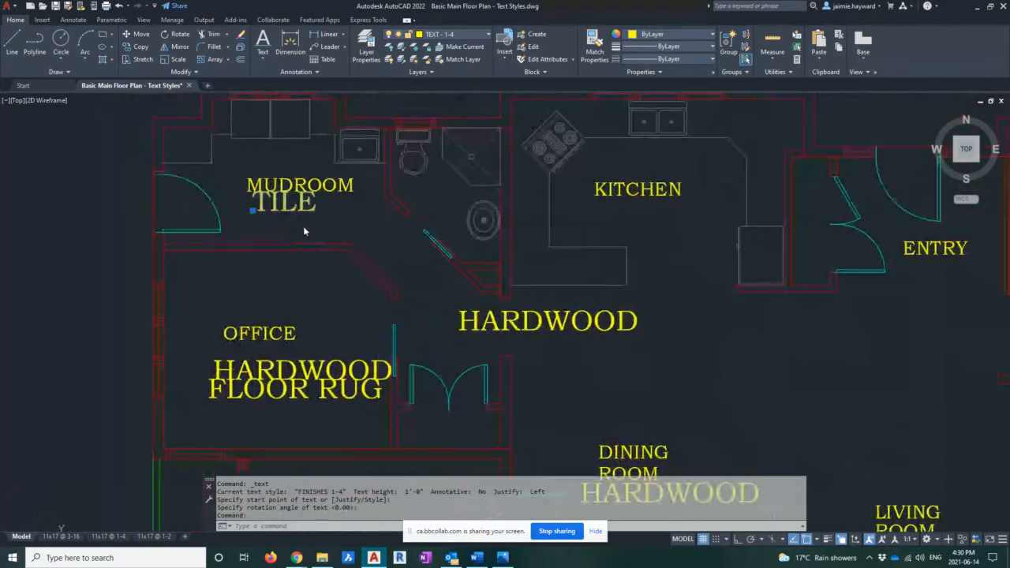
type("m")
key("Return")
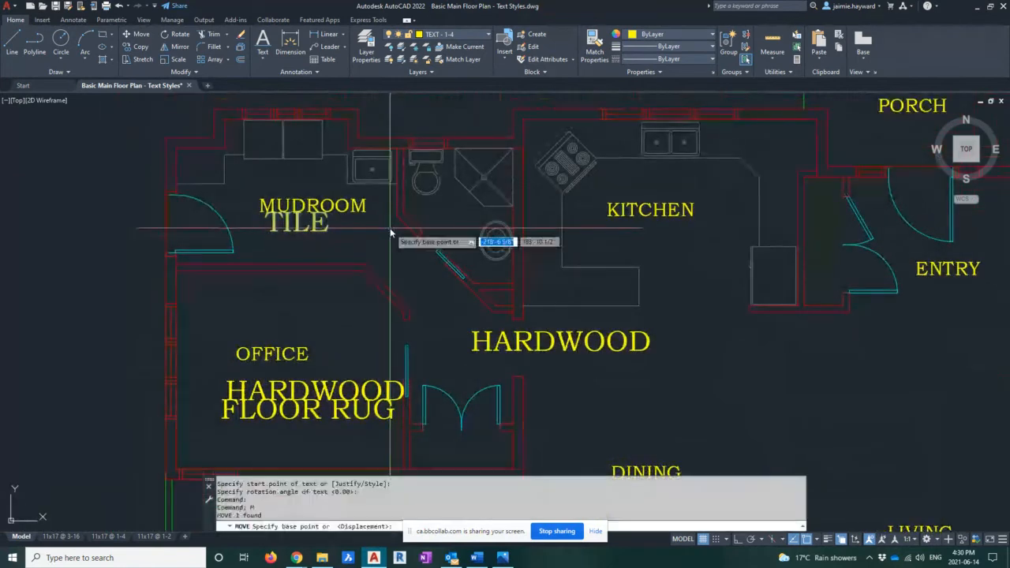
left_click(371, 244)
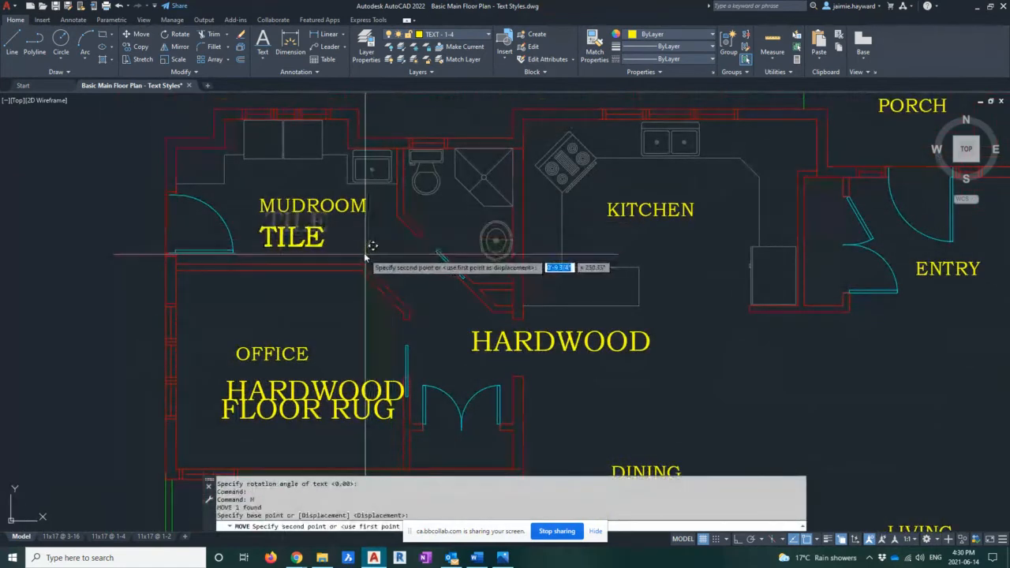
left_click(365, 249)
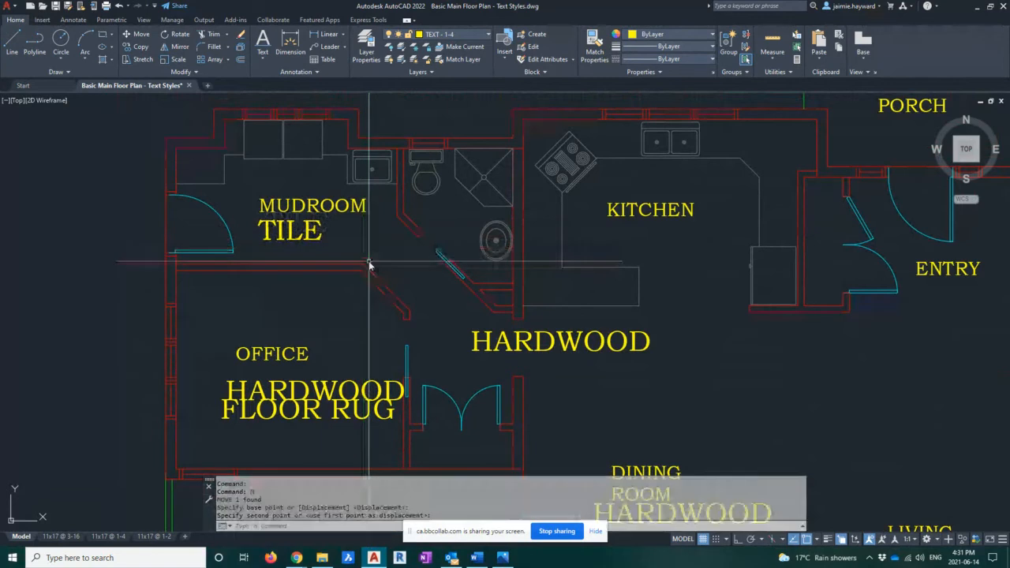
Move the FLOOR RUG text down so it aligns under HARDWOOD in the office.
middle_click_drag(471, 334, 413, 288)
middle_click_drag(390, 321, 390, 273)
left_click(164, 323)
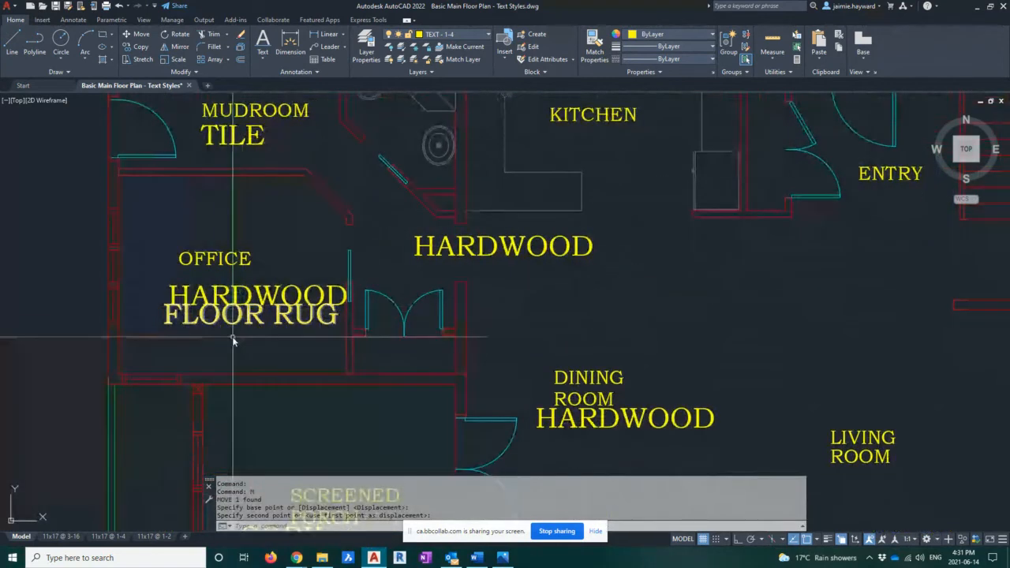
left_click(237, 334)
key("Return")
left_click(236, 335)
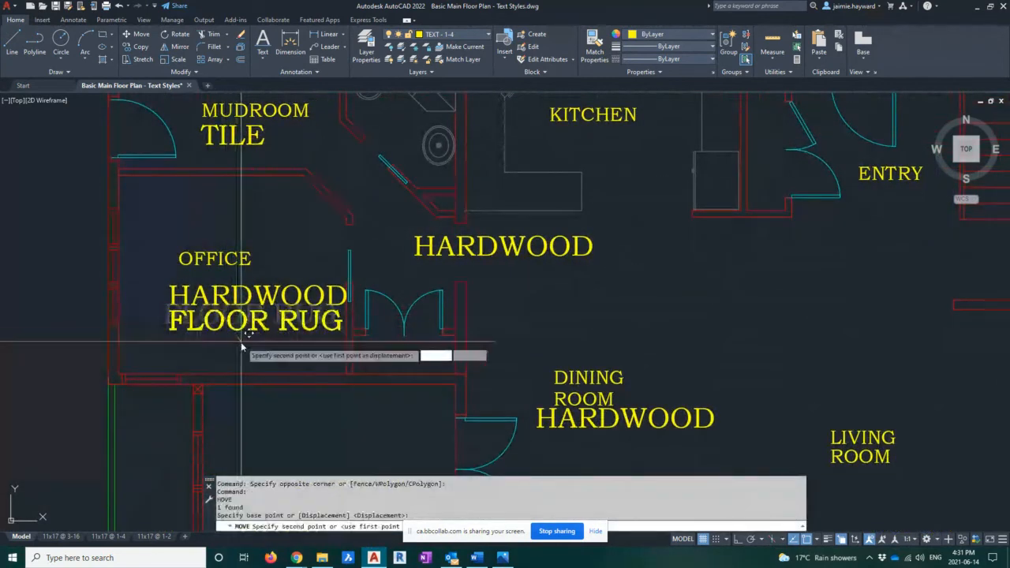
left_click(244, 343)
Move the office's HARDWOOD and FLOOR RUG texts together to the left, away from the interior wall.
left_click(244, 339)
left_click(220, 290)
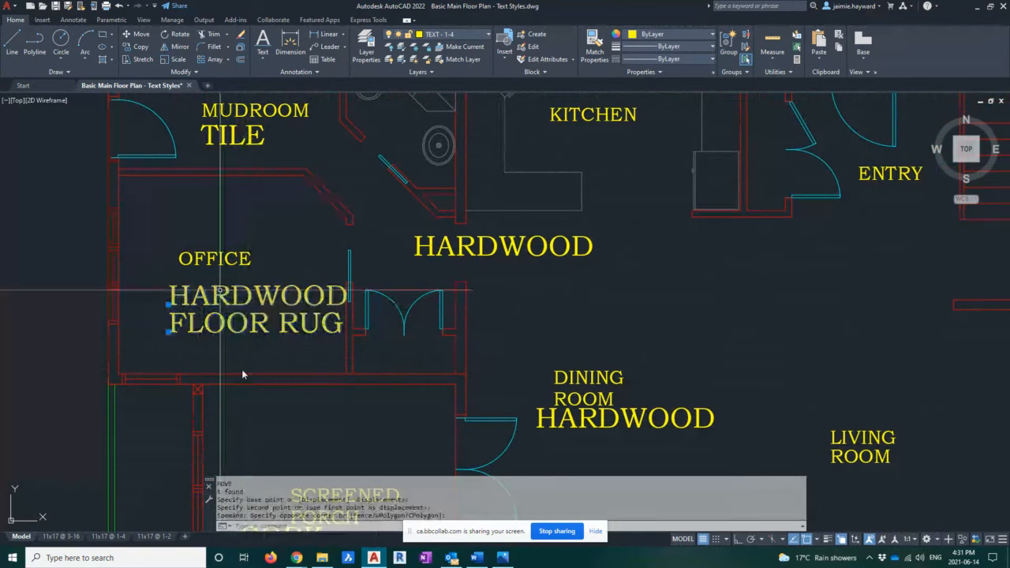
key("Return")
left_click(226, 340)
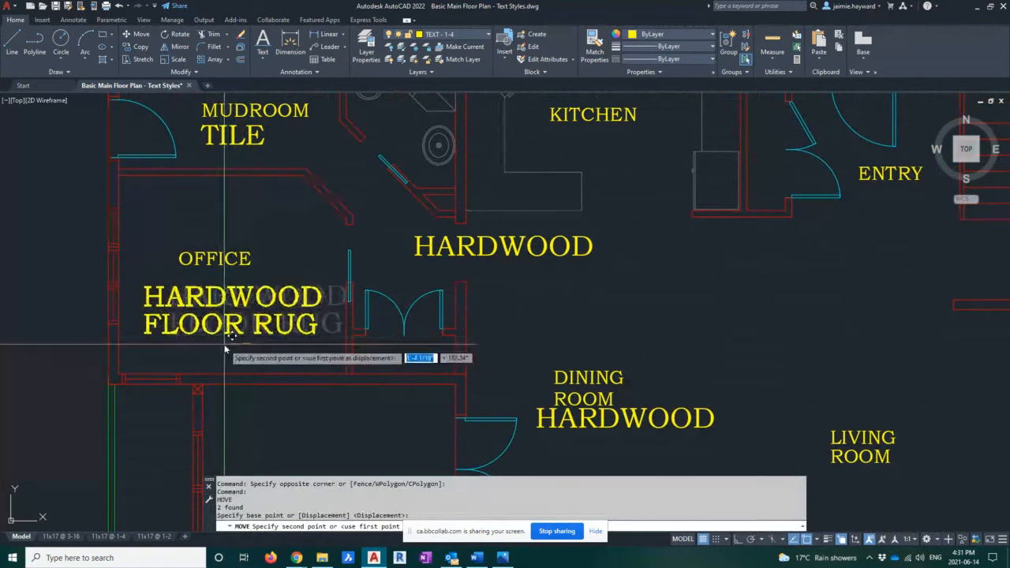
Move the dining area's HARDWOOD text down and right to align under the DINING ROOM label.
middle_click_drag(593, 456, 514, 324)
left_click(524, 319)
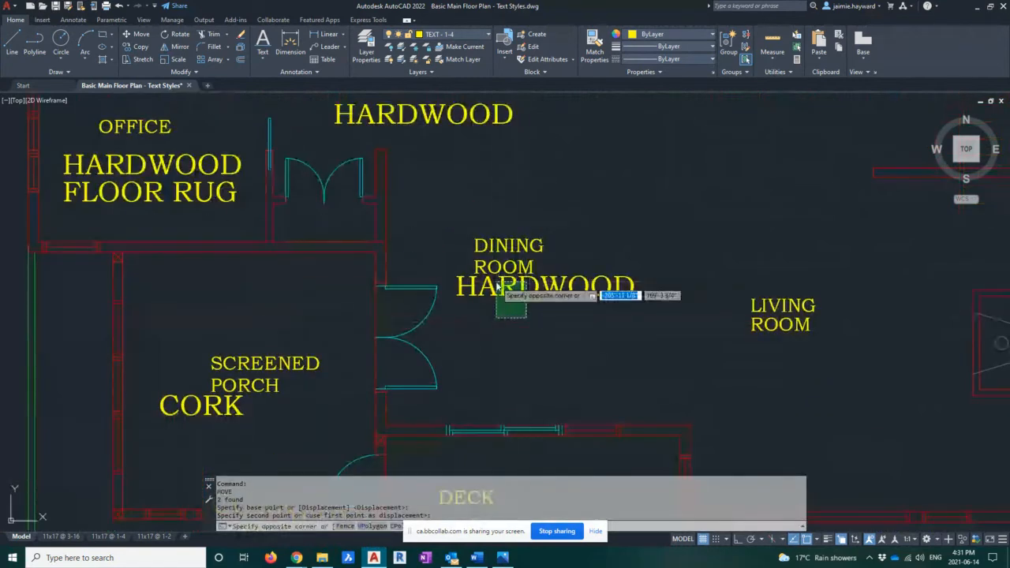
left_click(494, 277)
key("Return")
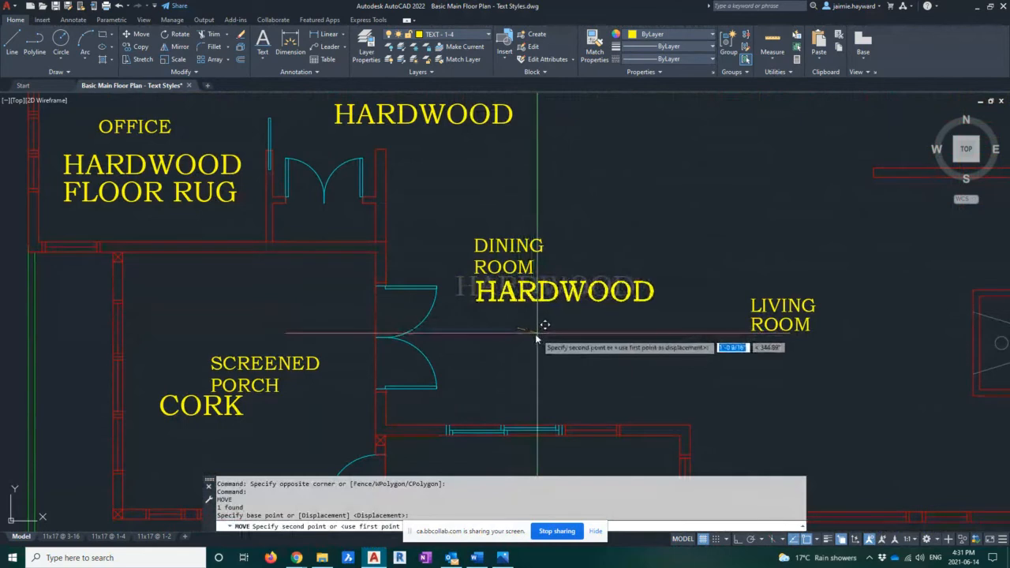
left_click(537, 340)
left_click(535, 341)
Move the CORK text to the right so it aligns directly under the SCREENED PORCH label.
left_click(197, 421)
left_click(199, 408)
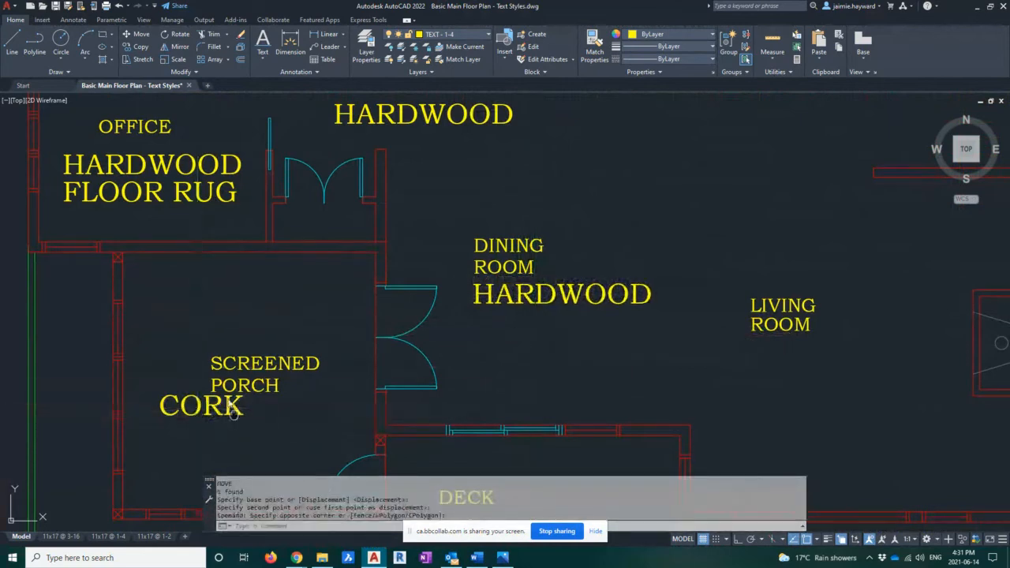
middle_click_drag(221, 436, 204, 347)
key("Return")
left_click(203, 347)
left_click(188, 322)
key("Return")
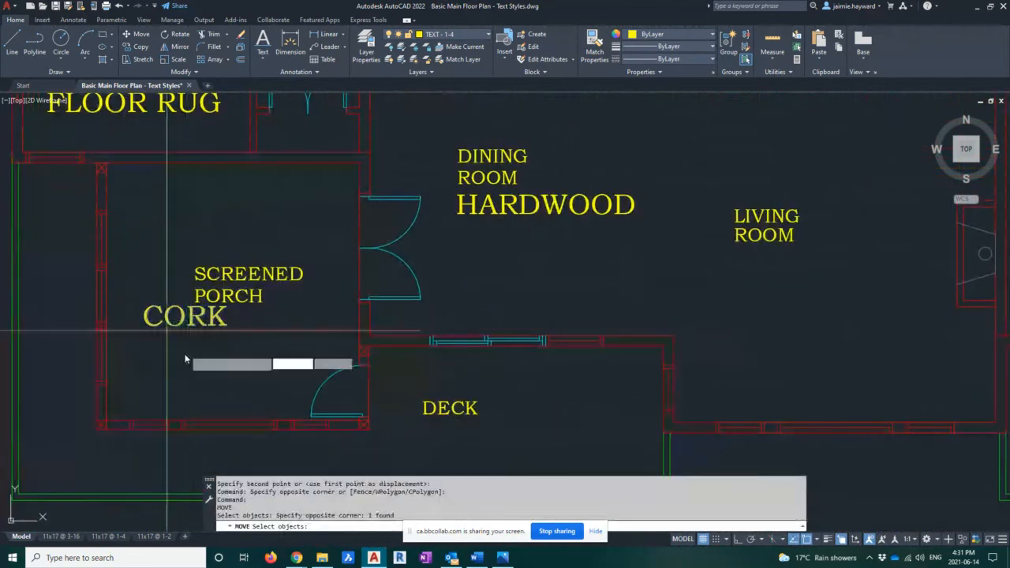
left_click(208, 363)
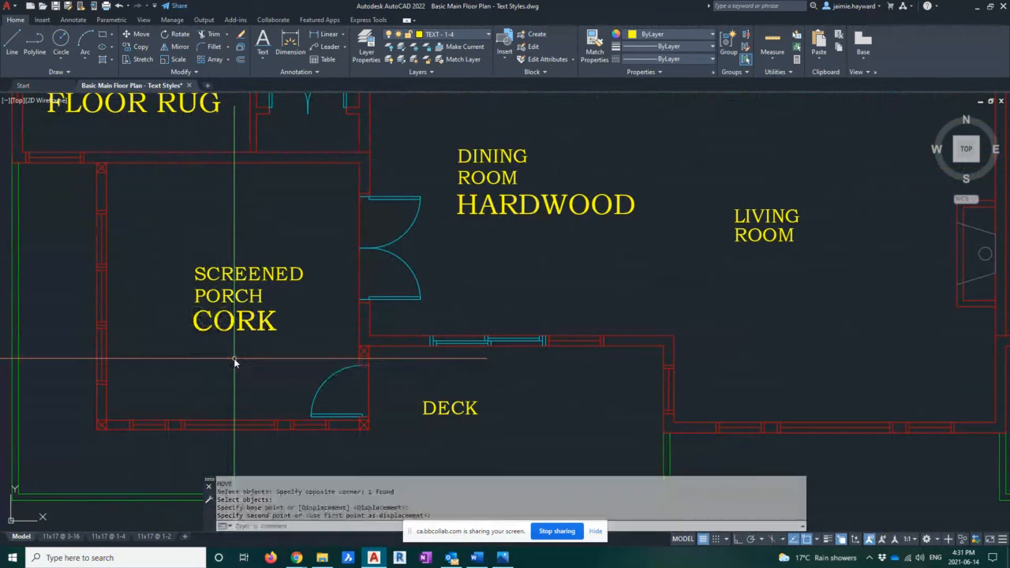
Open the 11x17 @ 1-4 layout to check the finish labels on the sheet.
scroll(321, 311, "down", 2)
middle_click_drag(322, 201, 303, 324)
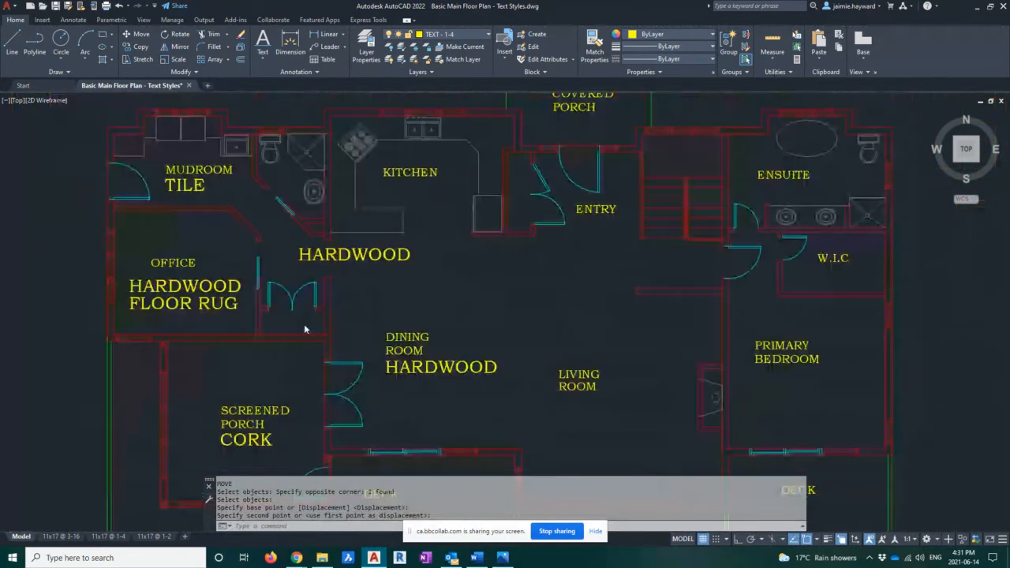
scroll(303, 237, "down", 2)
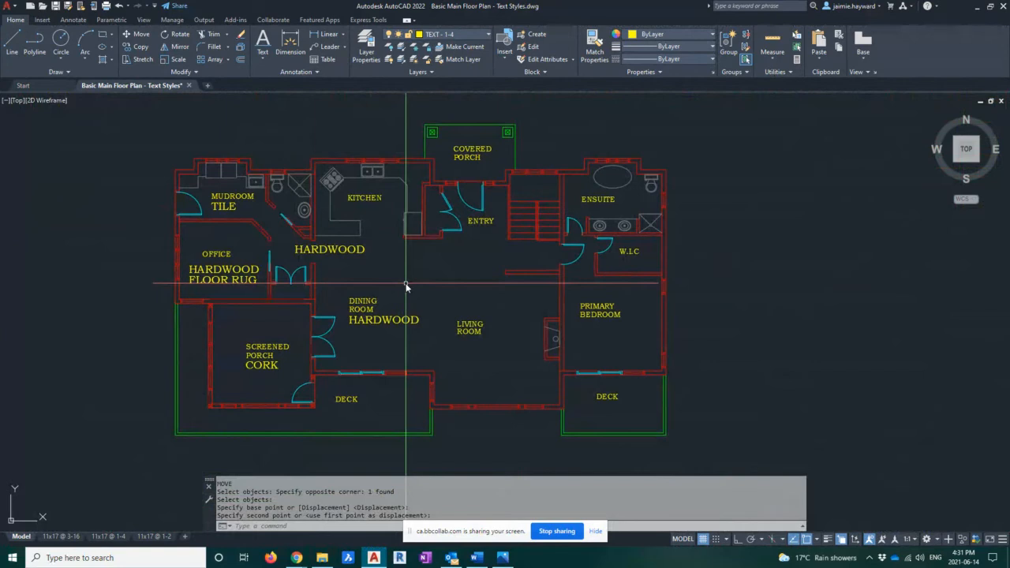
left_click(108, 536)
middle_click_drag(591, 289, 566, 286)
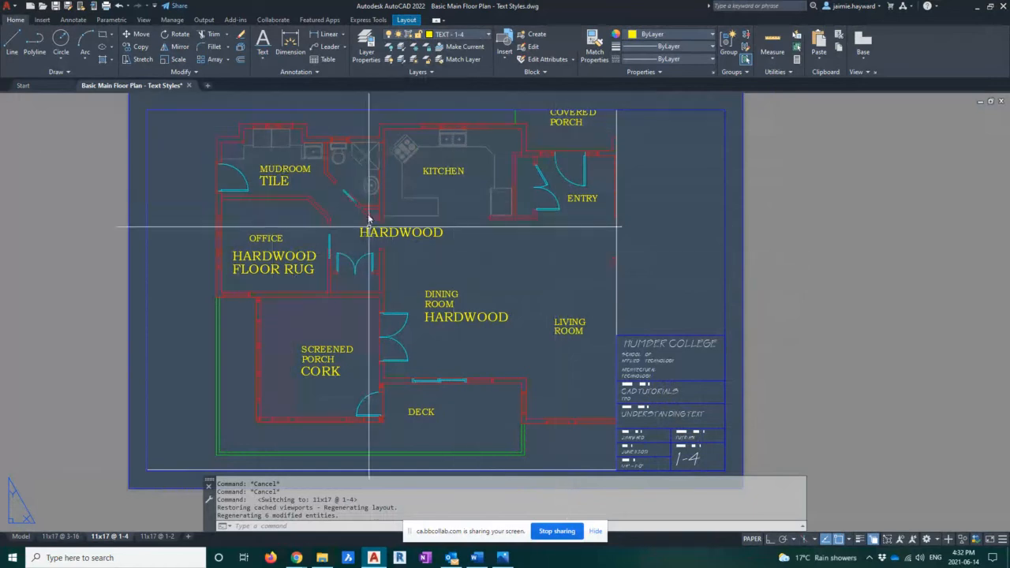
Freeze the TEXT - 3-16 layer in all viewports while on the 1-4 layout.
left_click(615, 287)
left_click(633, 292)
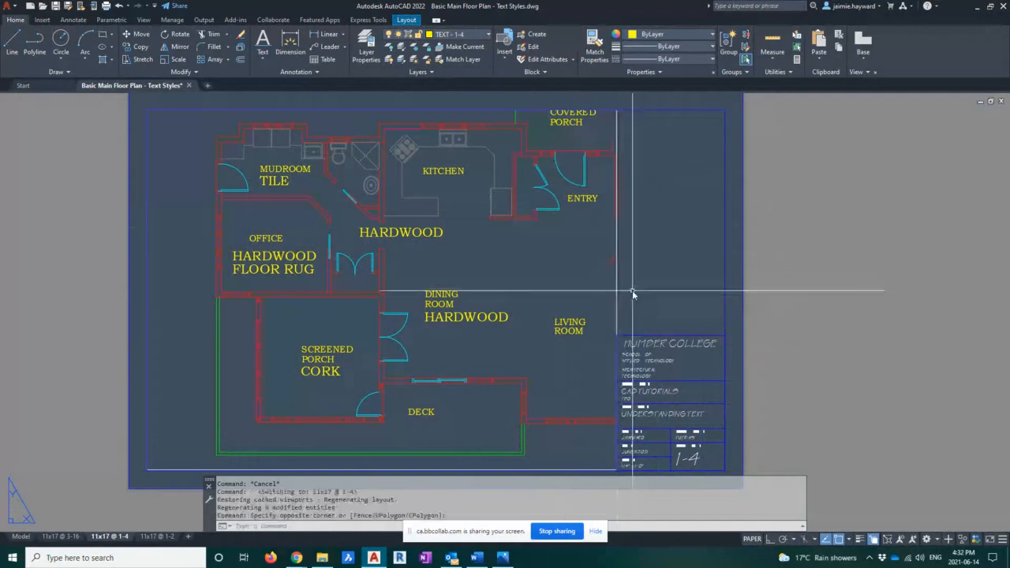
left_click(632, 288)
left_click(613, 275)
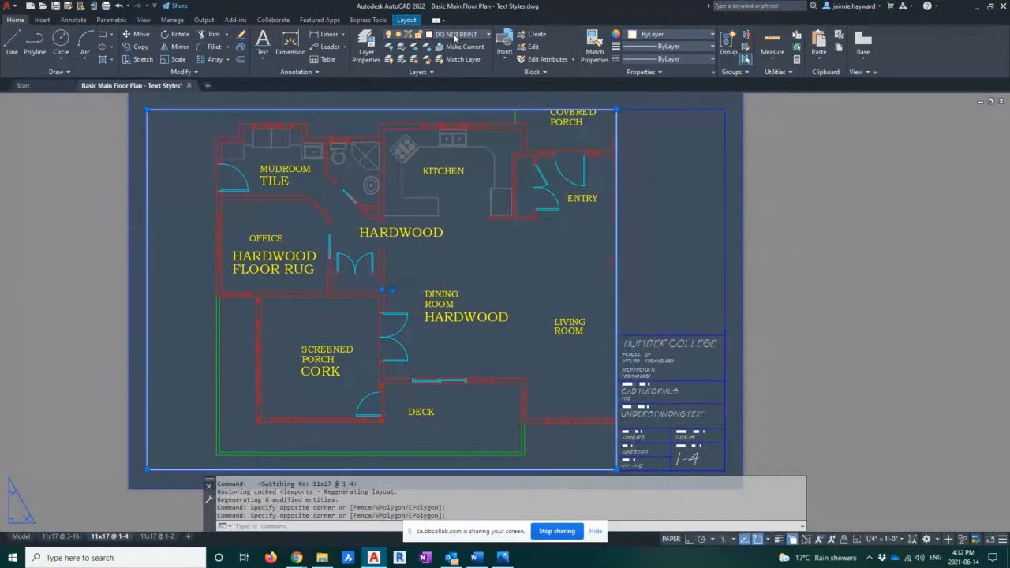
left_click(455, 34)
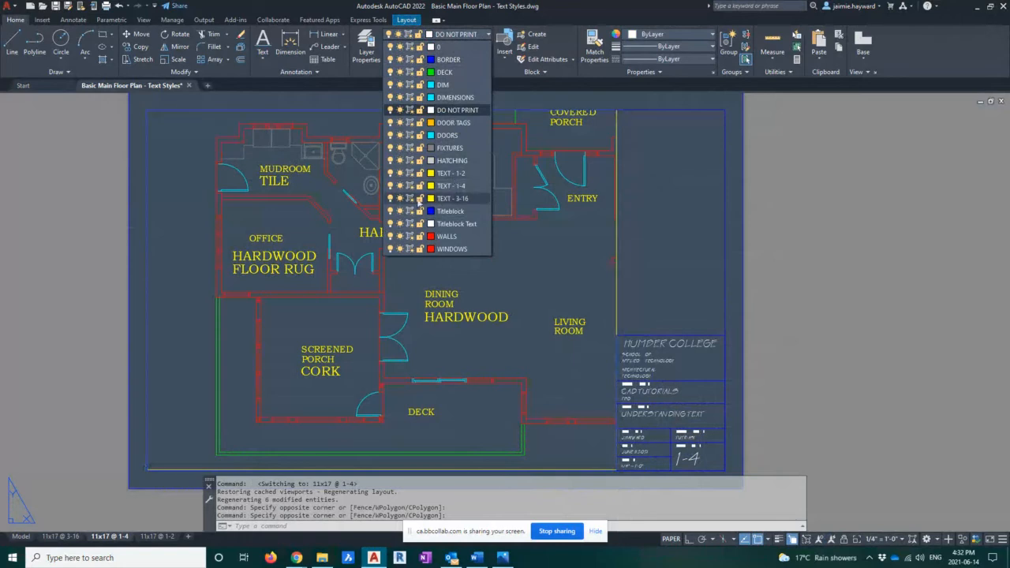
left_click(410, 199)
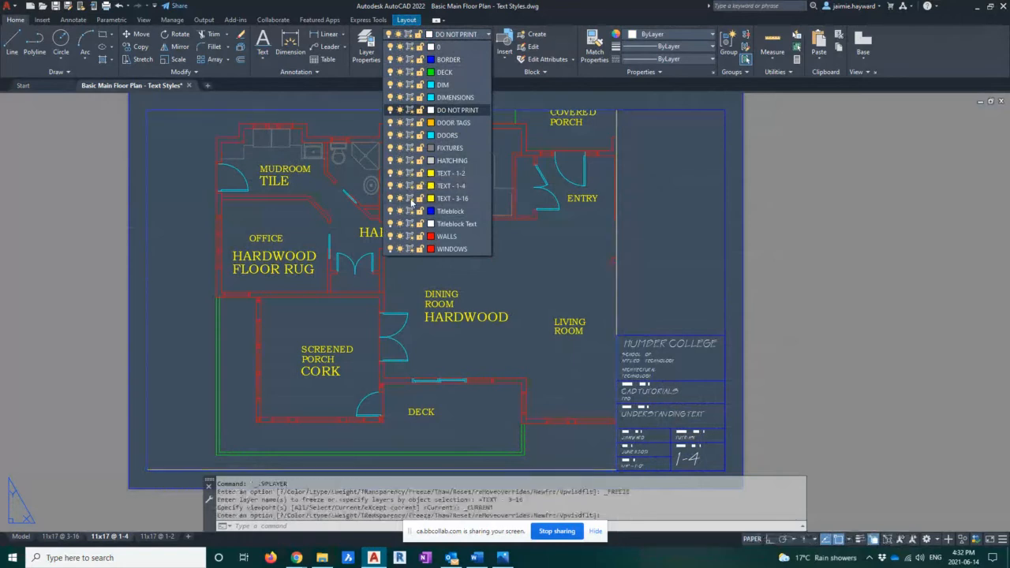
left_click(410, 198)
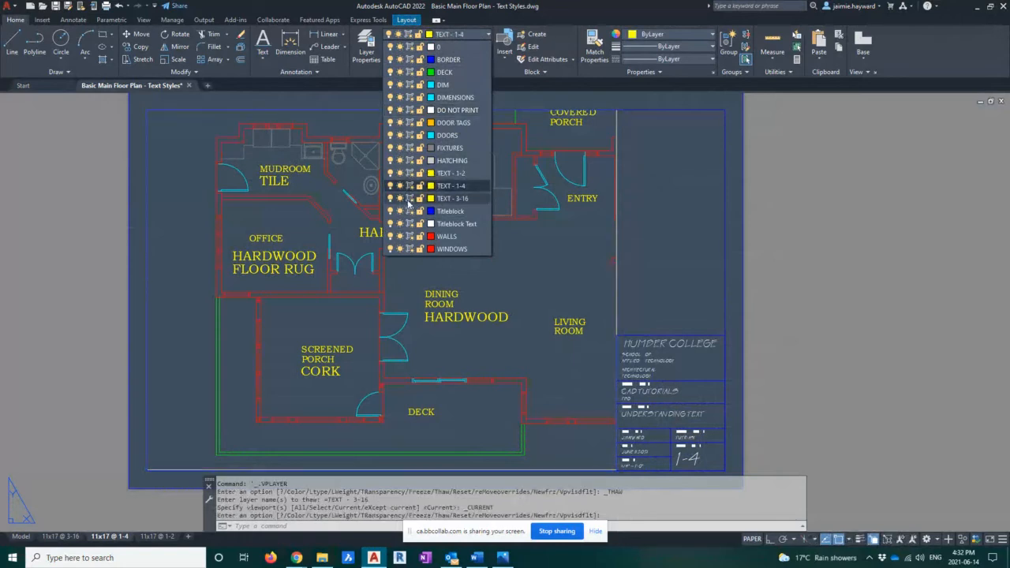
left_click(400, 199)
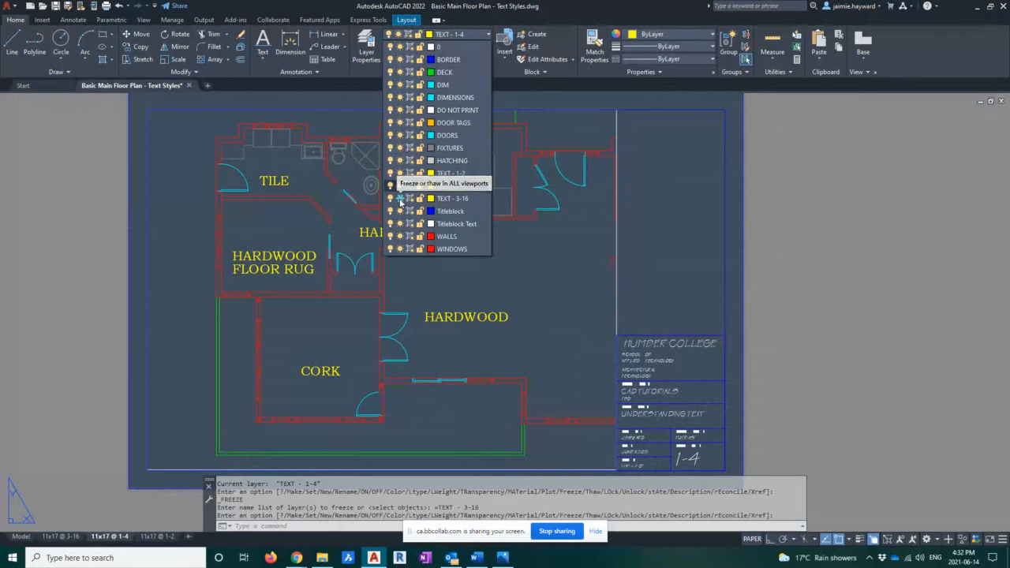
Check the 11x17 @ 3-16 layout for the effect of the frozen text layer and return to the 1-4 layout.
left_click(435, 184)
key("Escape")
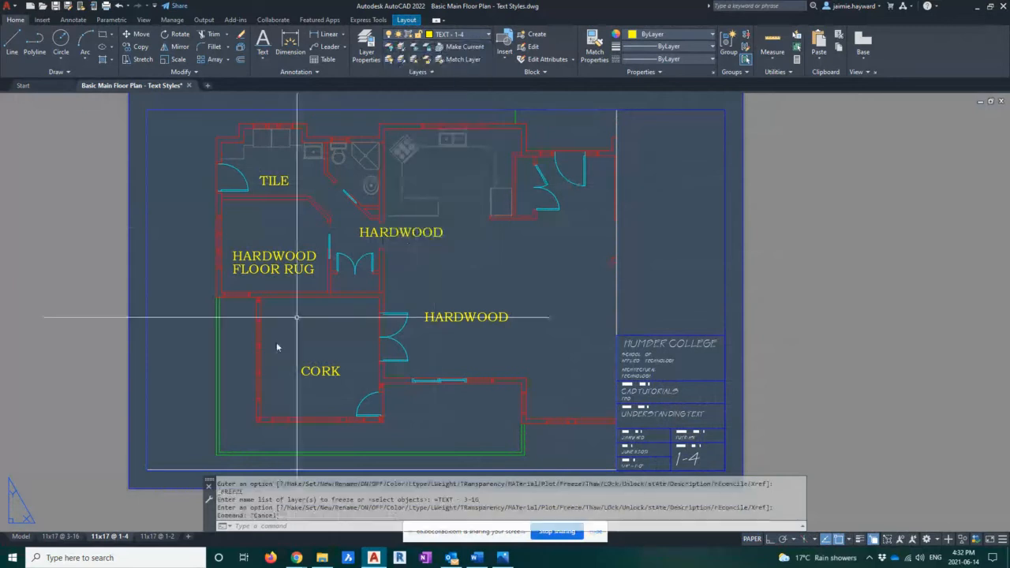
left_click(62, 536)
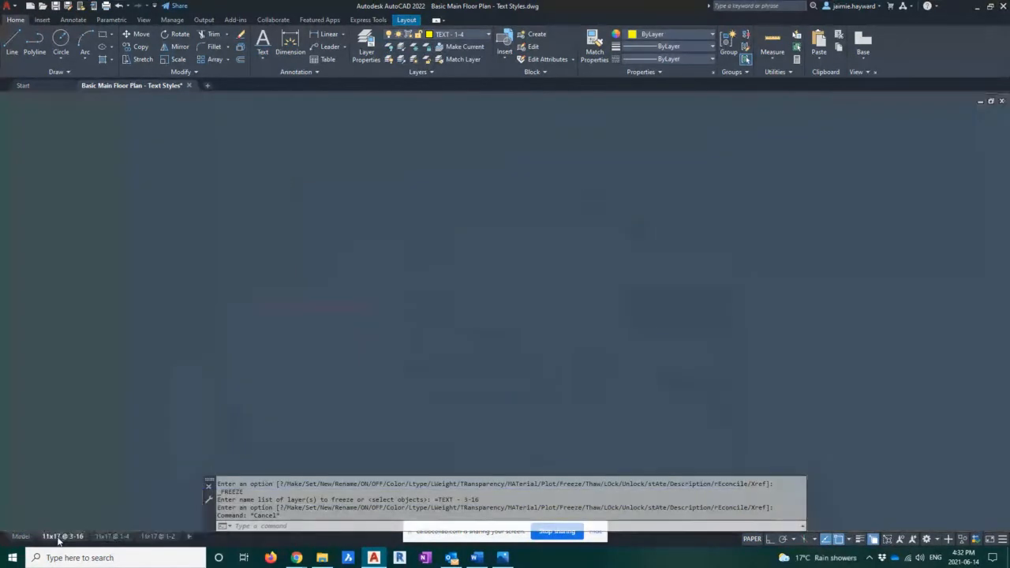
left_click(112, 536)
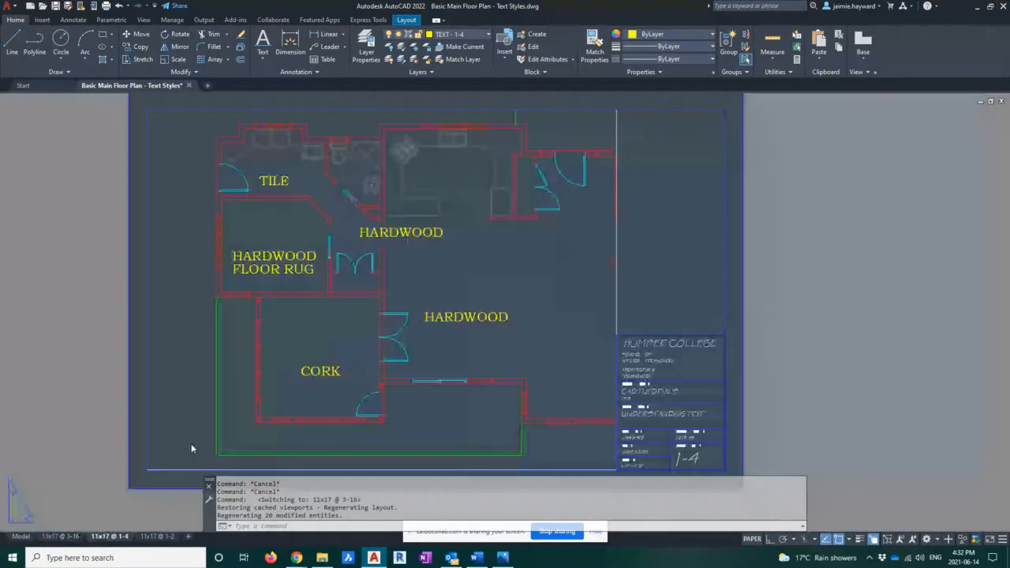
Thaw the TEXT - 3-16 layer in all viewports.
left_click(635, 244)
left_click(604, 235)
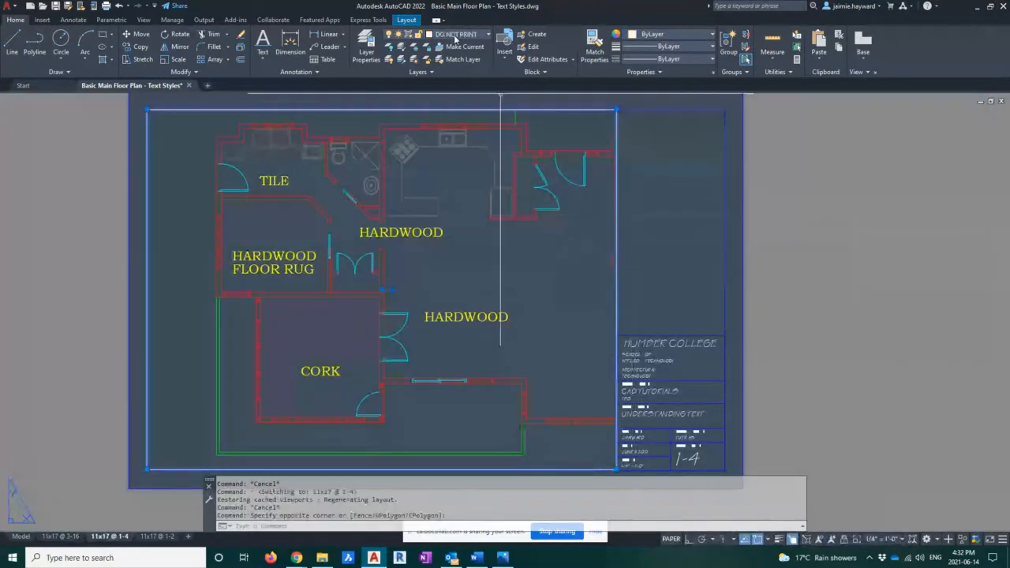
left_click(456, 37)
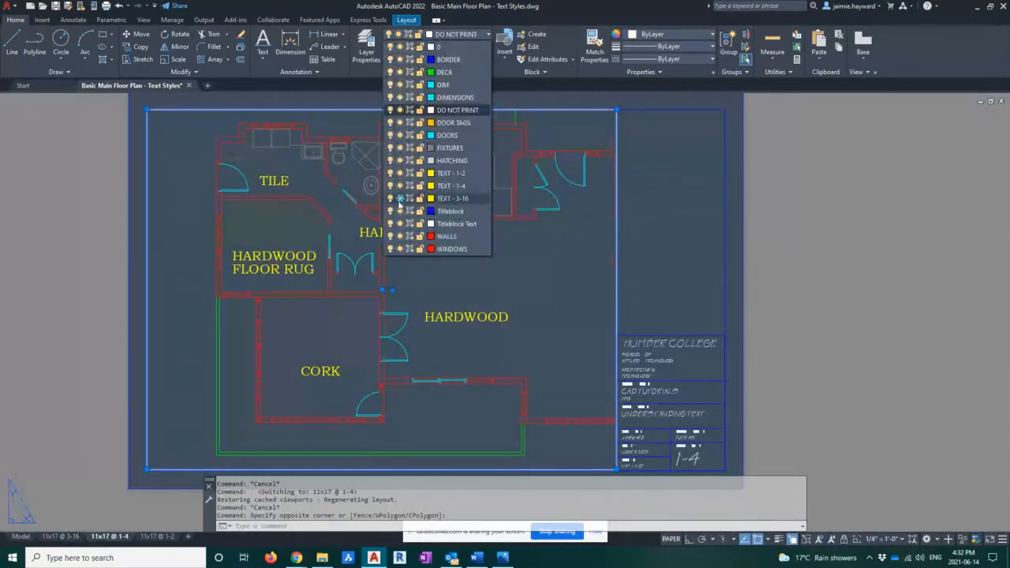
left_click(399, 185)
left_click(399, 198)
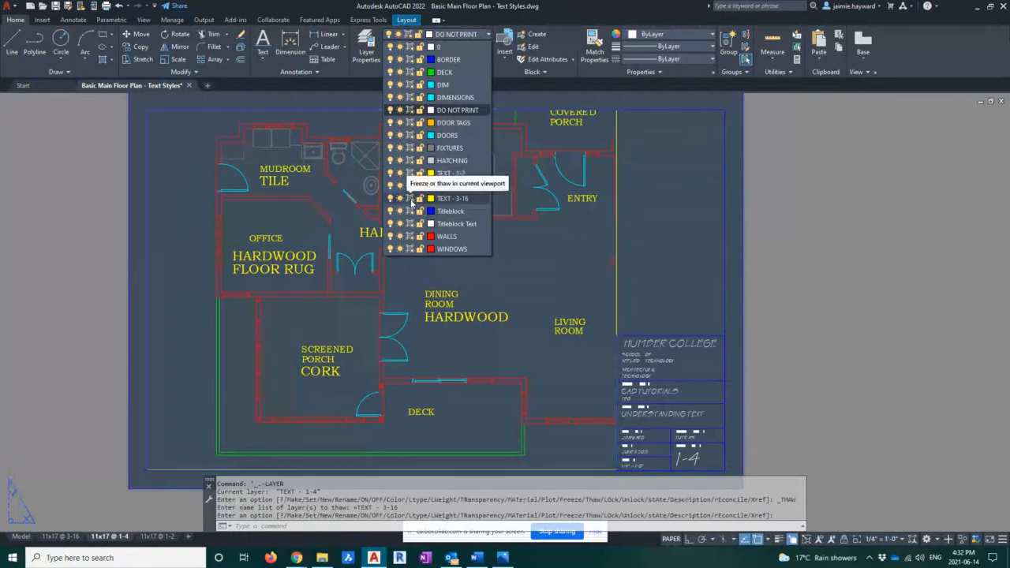
Try to freeze the TEXT - 3-16 layer in the current viewport while working in the 1-4 layout's paper space.
left_click(411, 200)
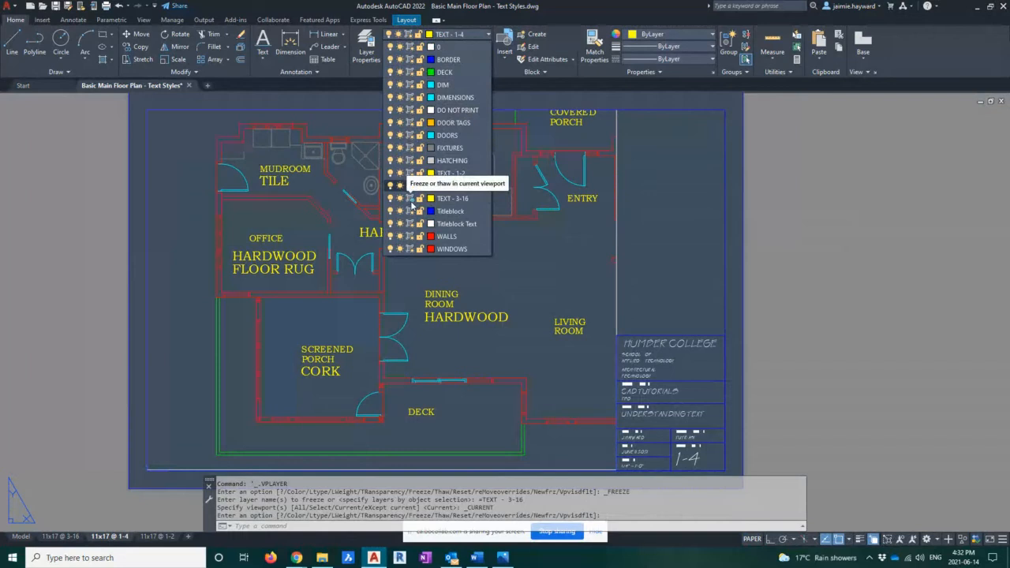
left_click(552, 249)
key("Escape")
key("Escape")
key("Escape")
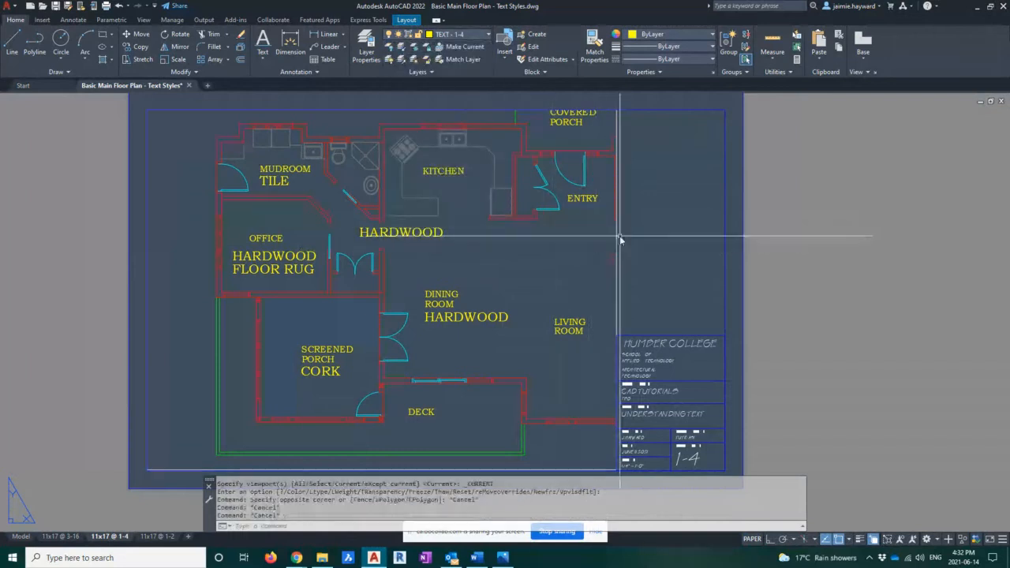
left_click(617, 239)
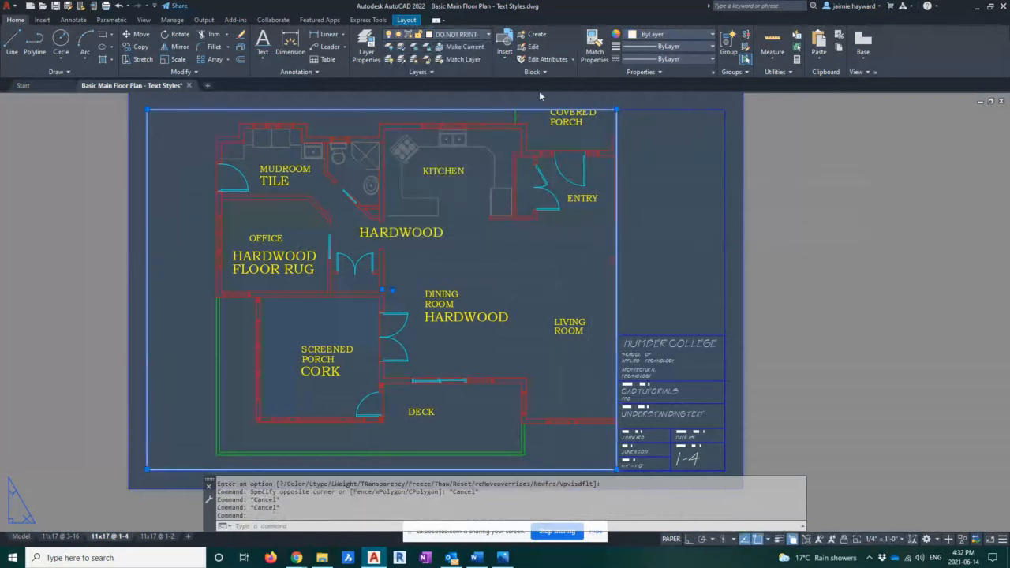
left_click(451, 37)
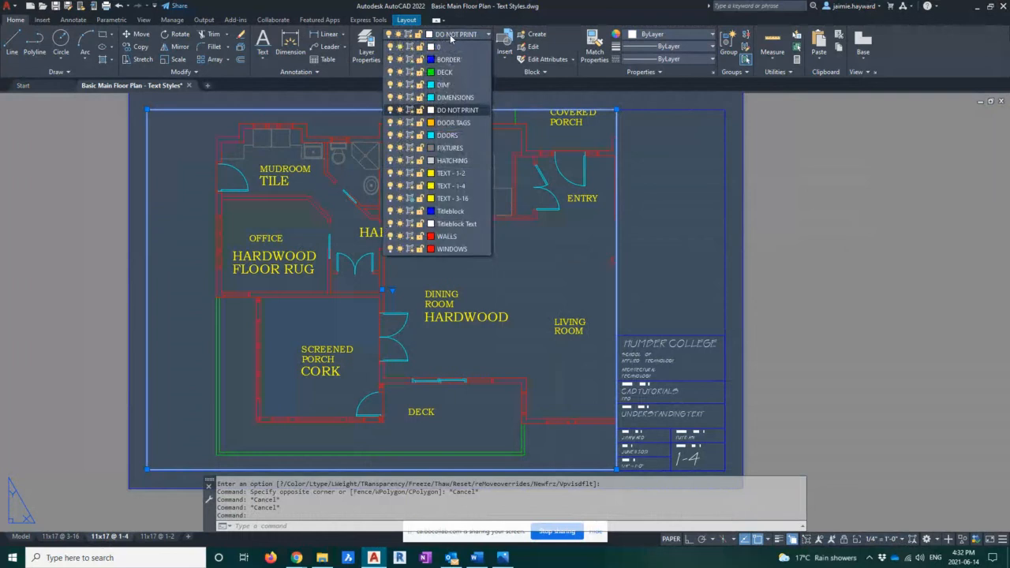
key("Escape")
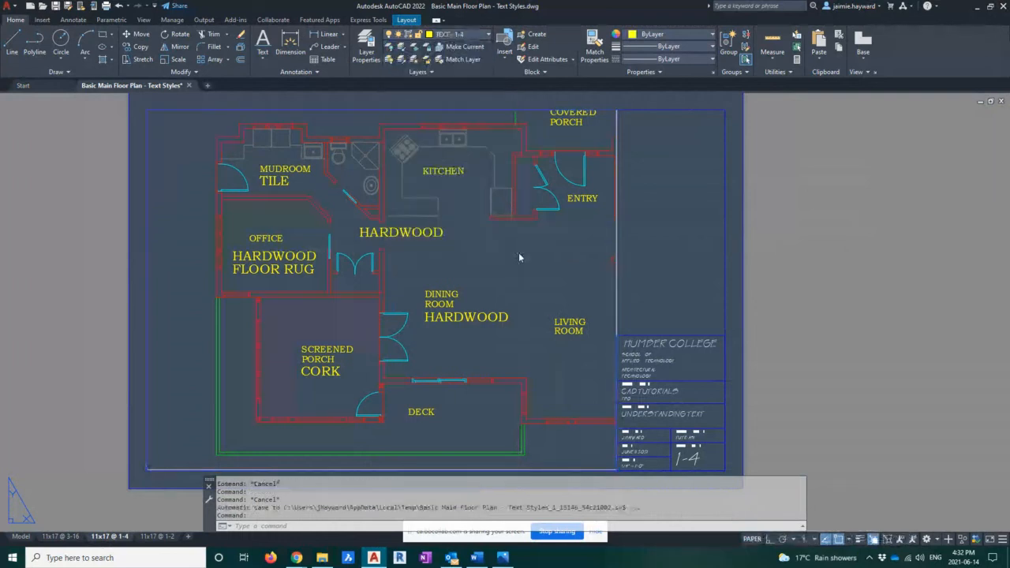
Activate the 1-4 layout's viewport, freeze the TEXT - 3-16 layer in that viewport only, and return to paper space.
double_click(519, 252)
left_click(519, 252)
left_click(481, 94)
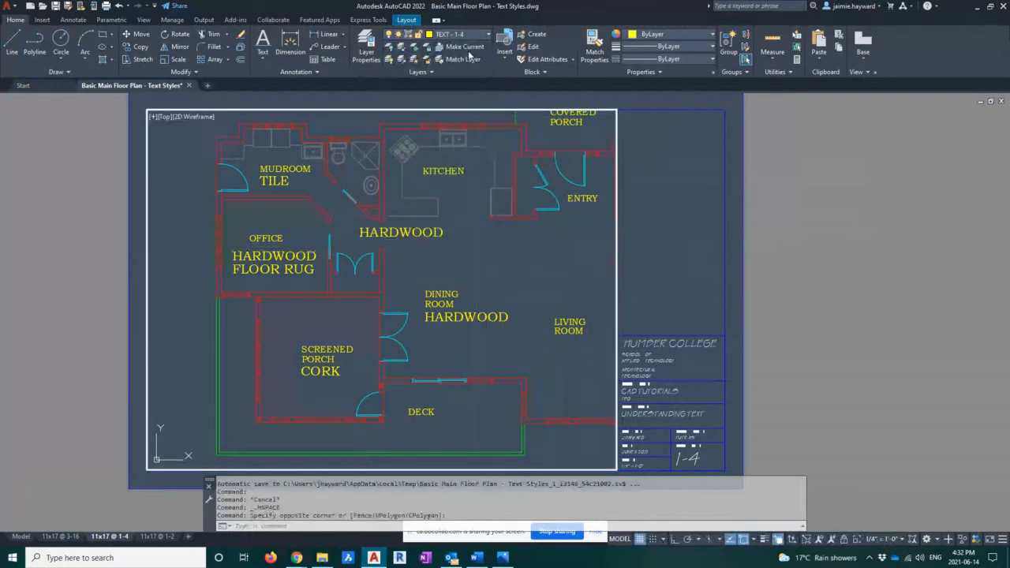
left_click(467, 36)
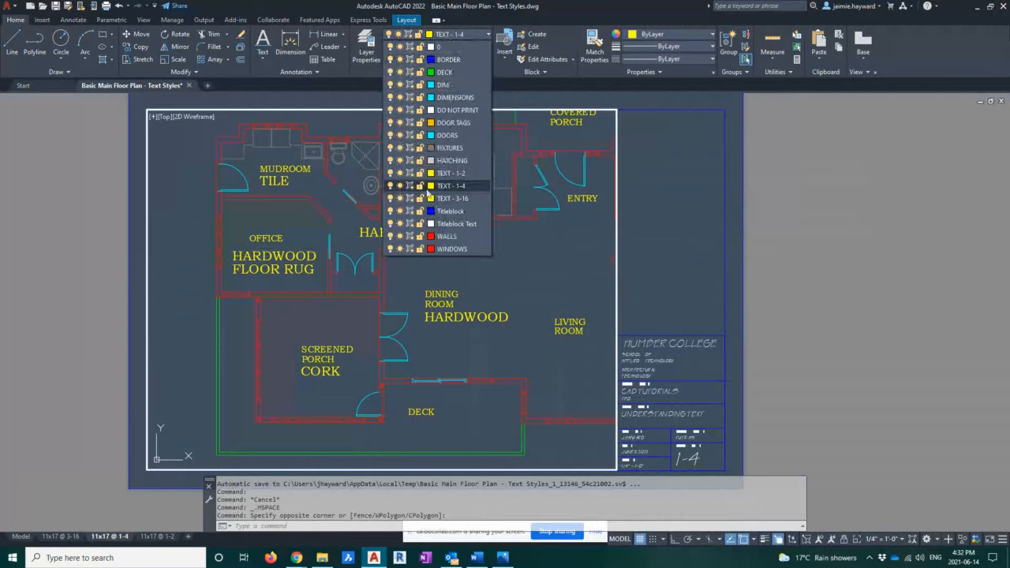
left_click(410, 200)
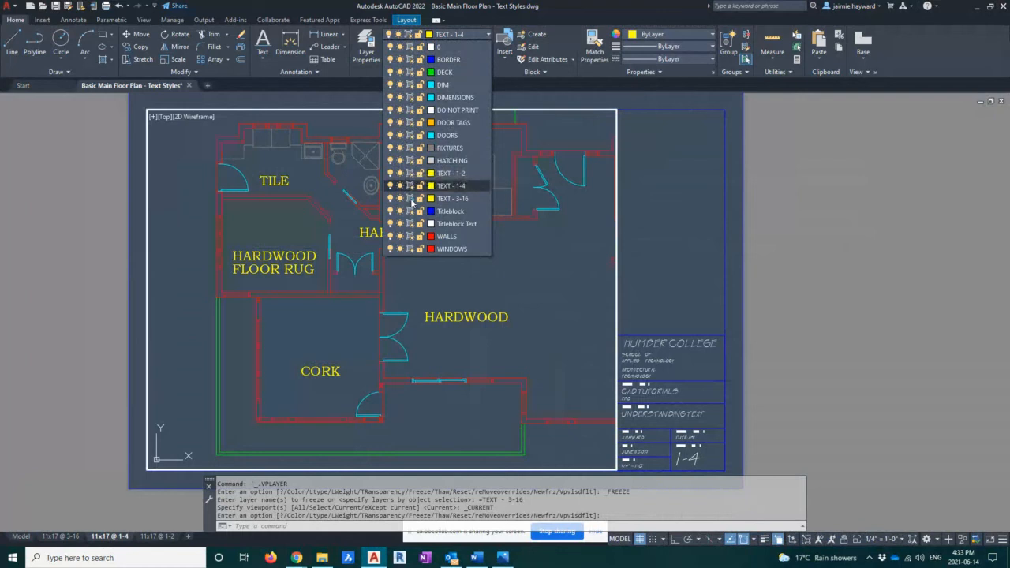
left_click(653, 225)
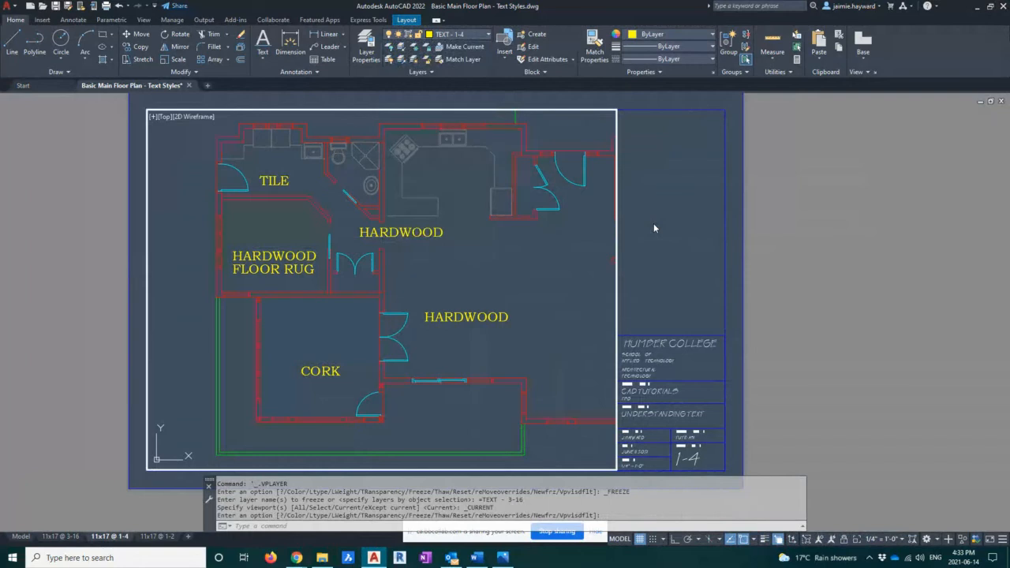
double_click(654, 217)
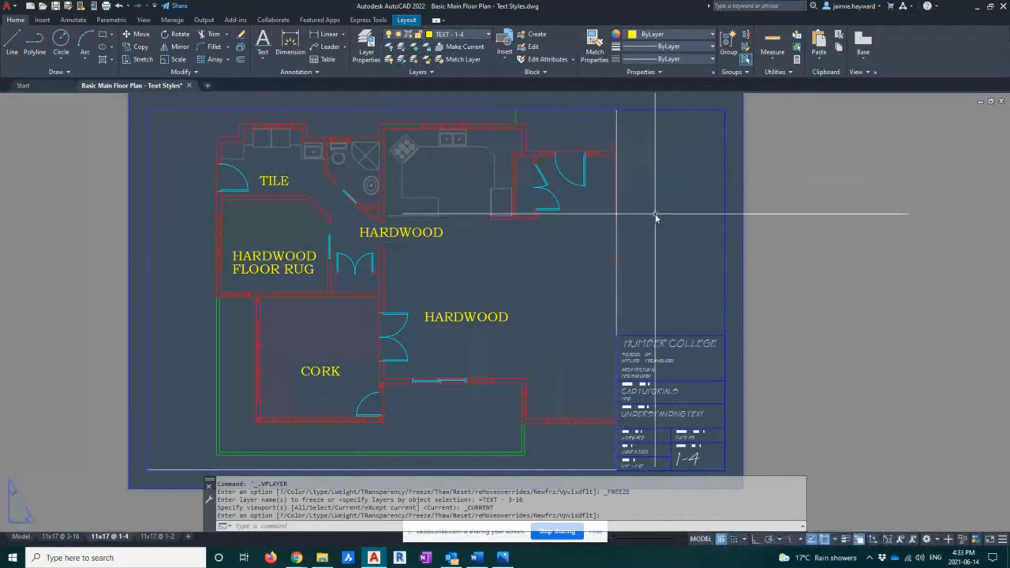
Compare the room name and finish labels across the 3-16, 1-4 and 1-2 layouts, and return to model space.
left_click(57, 537)
scroll(431, 260, "up", 2)
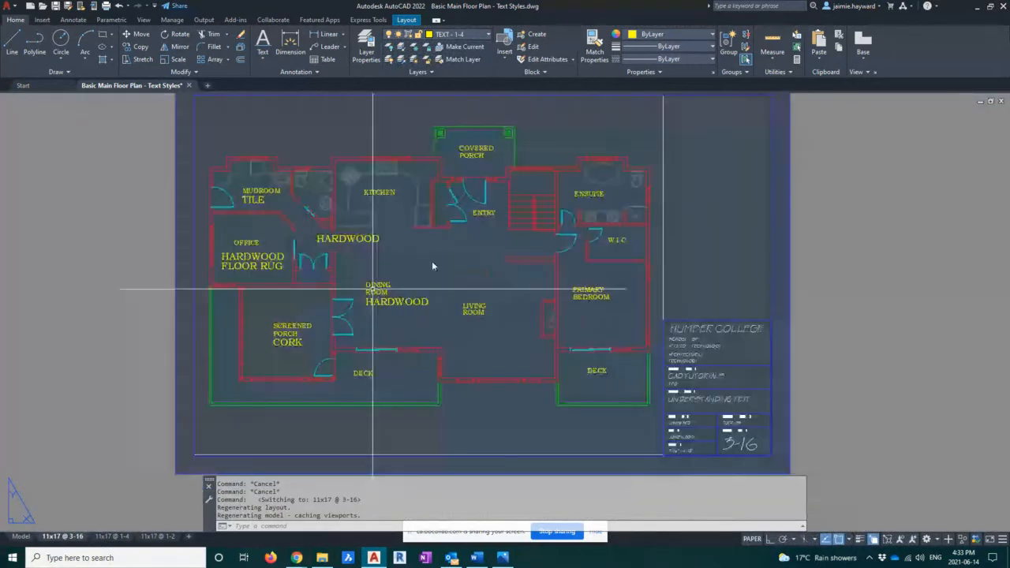
middle_click_drag(413, 285, 389, 292)
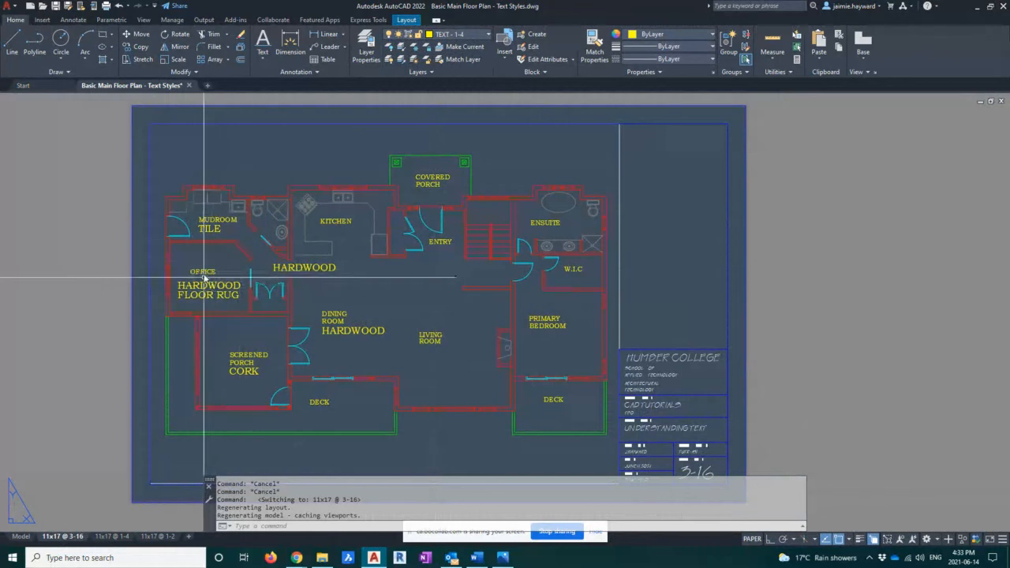
left_click(110, 536)
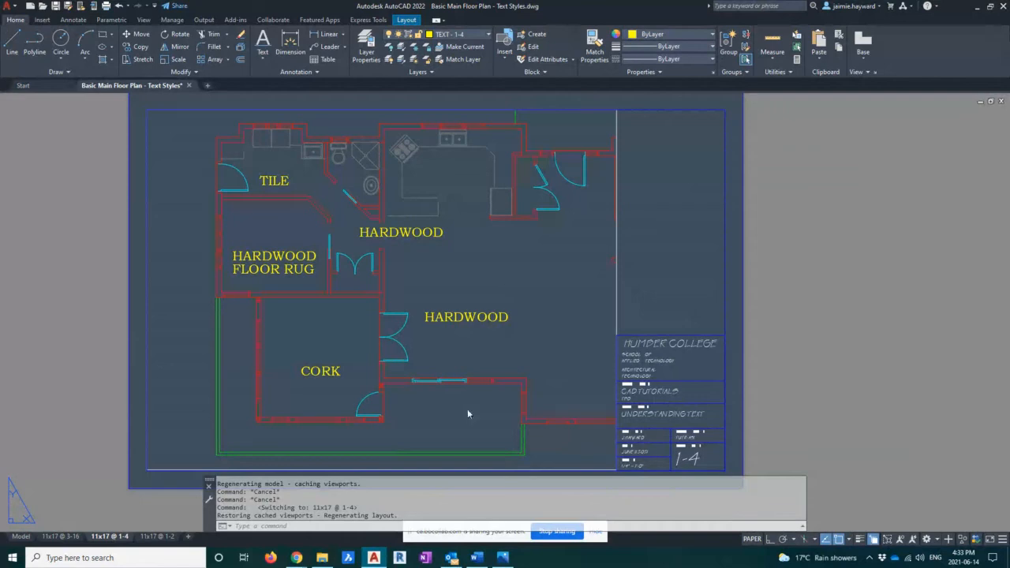
left_click(157, 536)
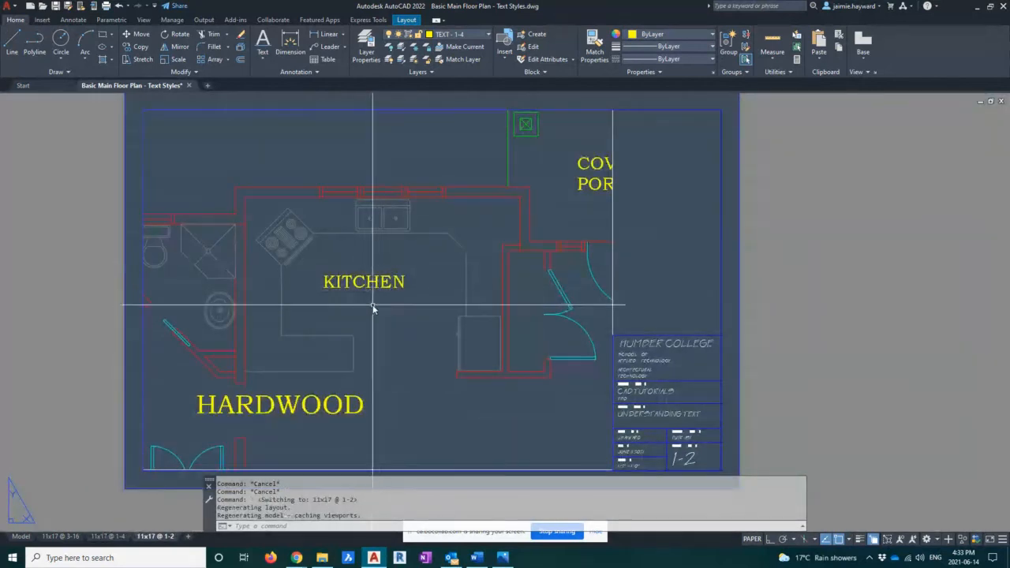
scroll(373, 308, "down", 2)
scroll(352, 308, "up", 2)
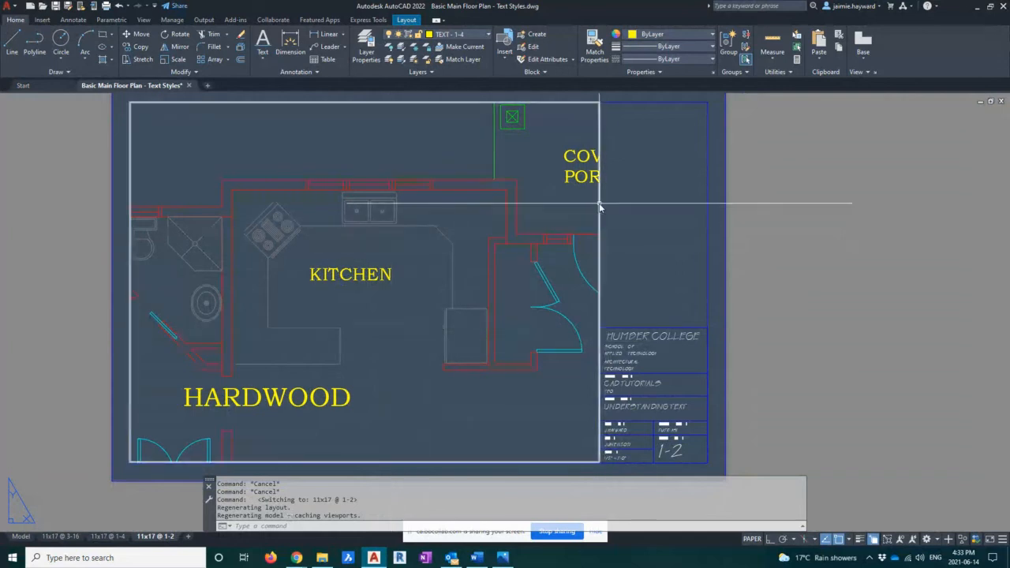
left_click(24, 537)
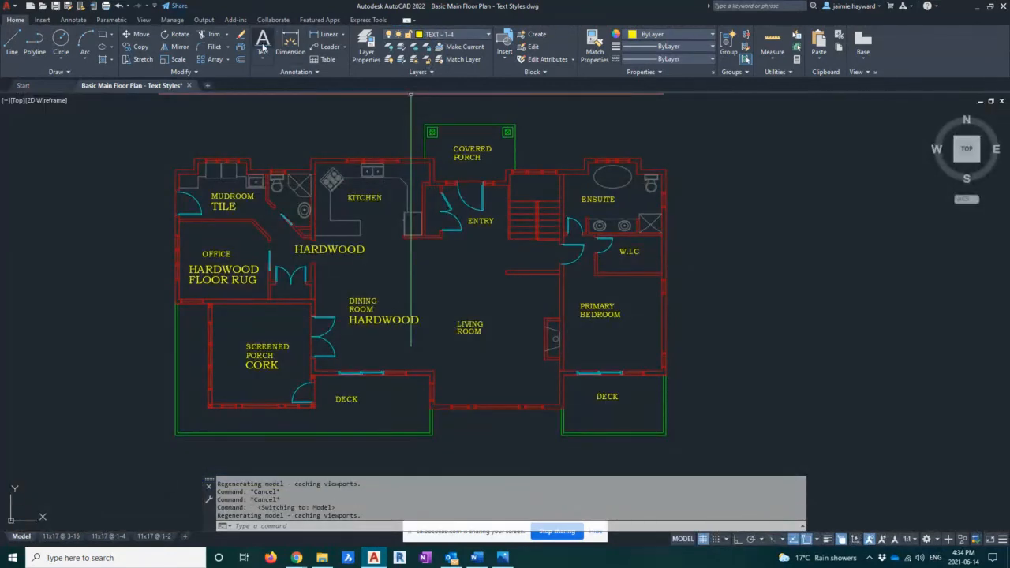
left_click(316, 72)
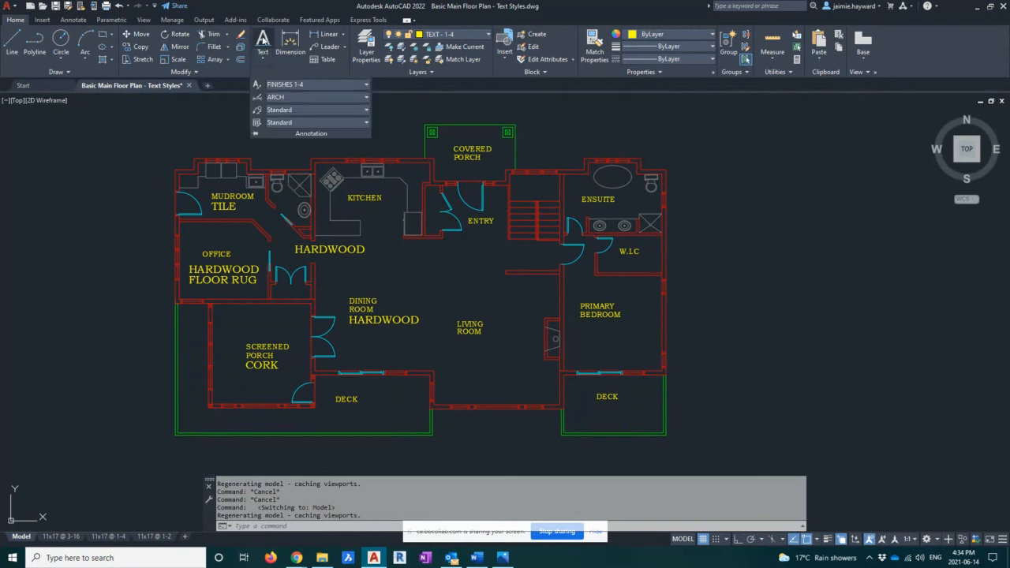
left_click(268, 44)
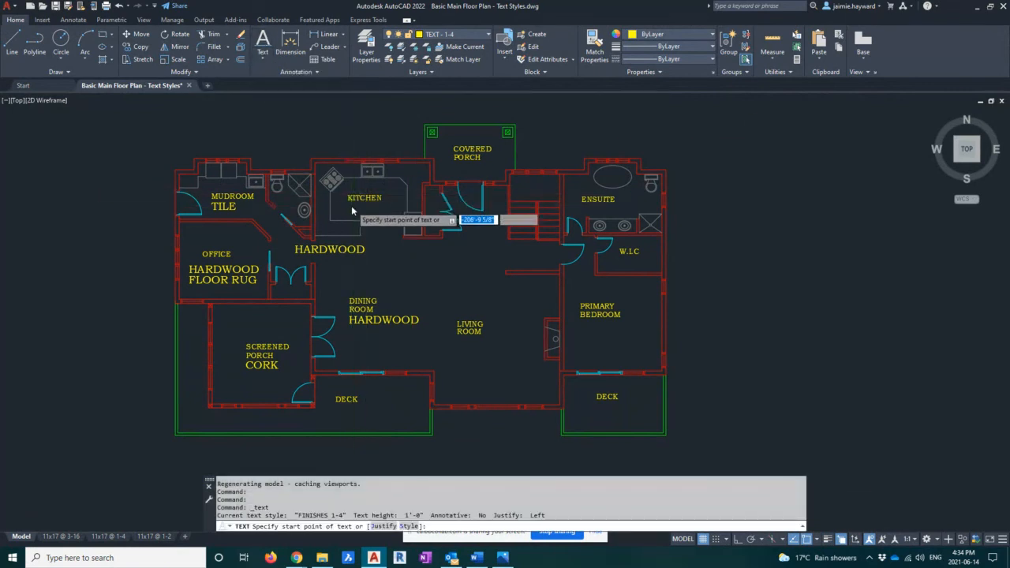
scroll(351, 208, "up", 4)
scroll(351, 208, "down", 2)
key("Escape")
key("Escape")
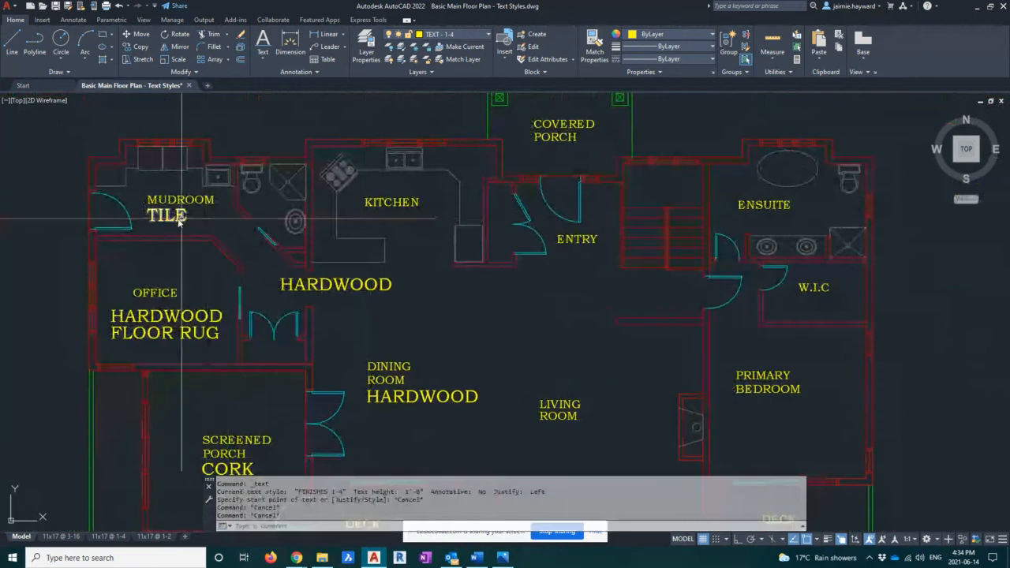
Copy the mudroom's TILE text to directly under the KITCHEN label.
type("co")
key("Return")
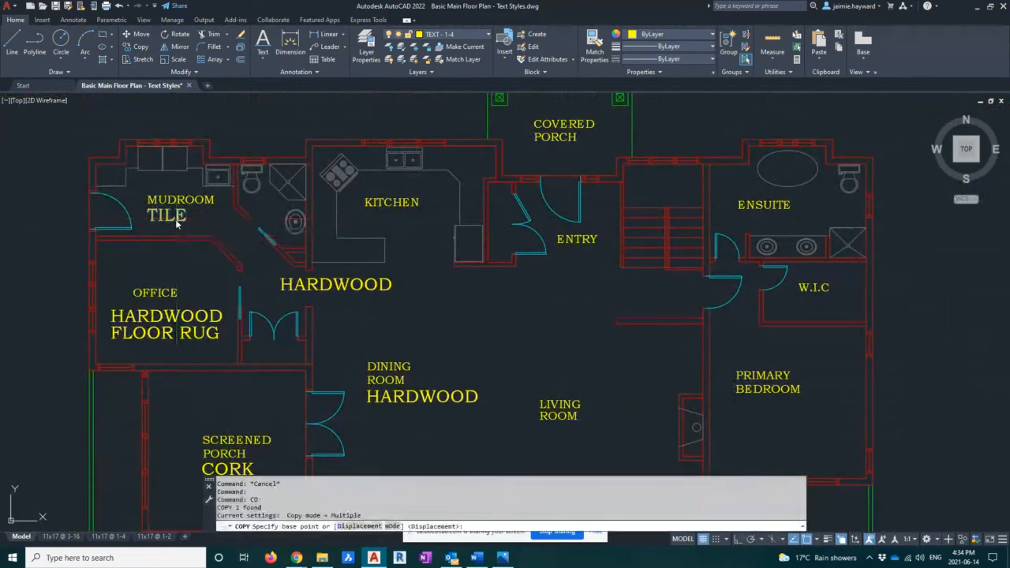
left_click(175, 221)
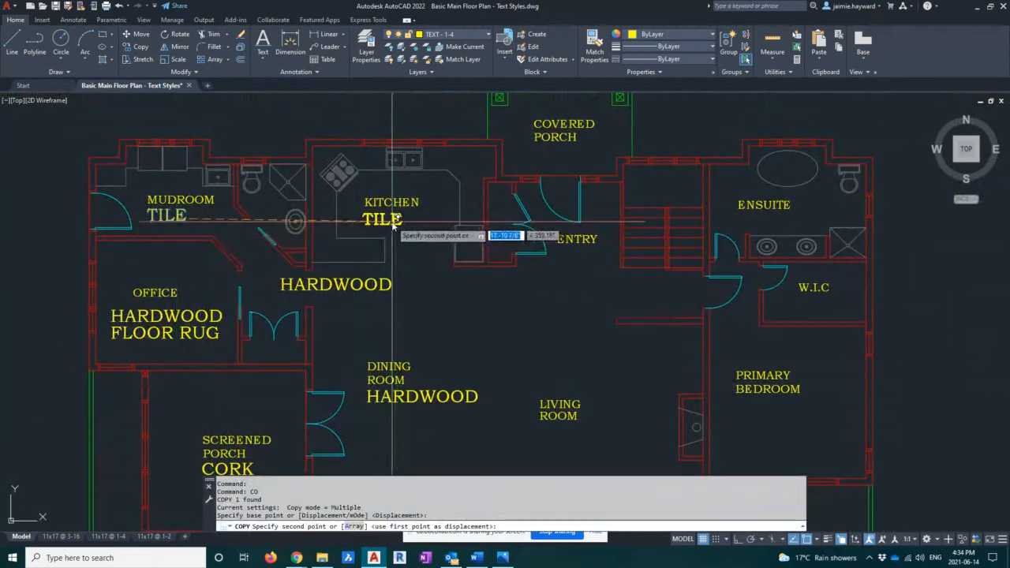
left_click(396, 224)
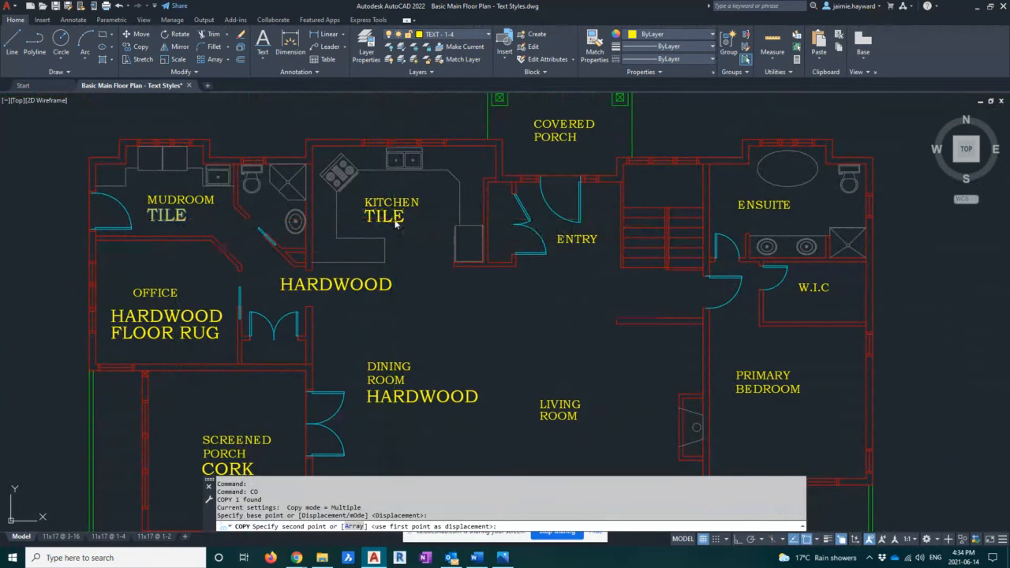
key("Escape")
key("Escape")
key("Escape")
key("Escape")
key("Escape")
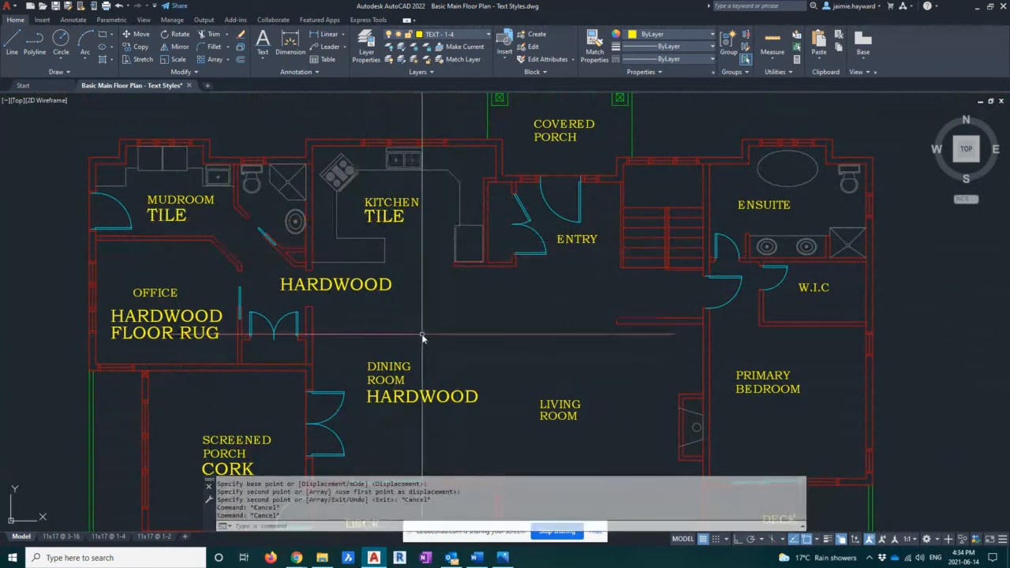
Open the 11x17 @ 1-2 layout to check the size of the kitchen's TILE label on the sheet.
scroll(367, 331, "down", 4)
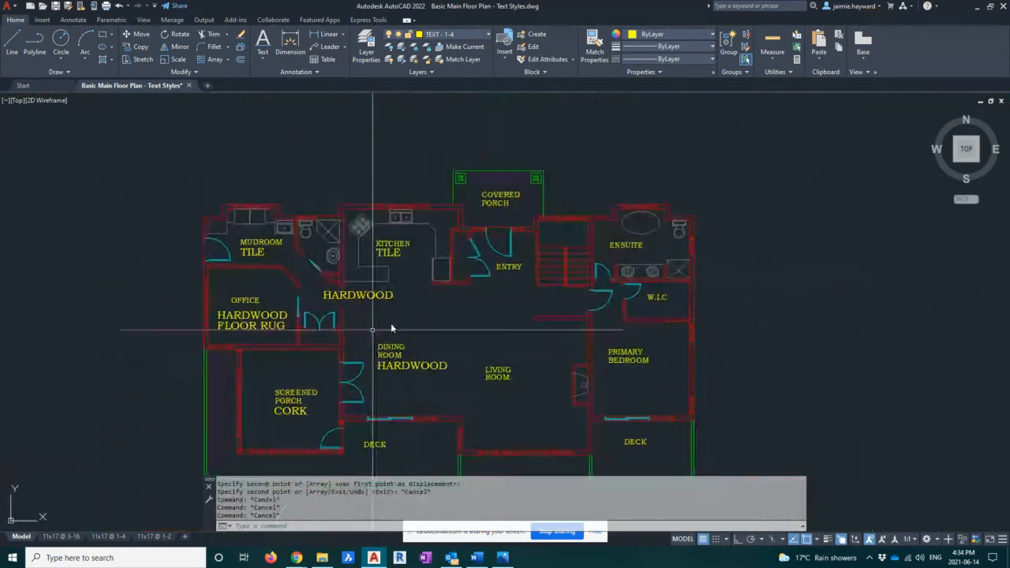
left_click(171, 535)
middle_click_drag(392, 346, 392, 364)
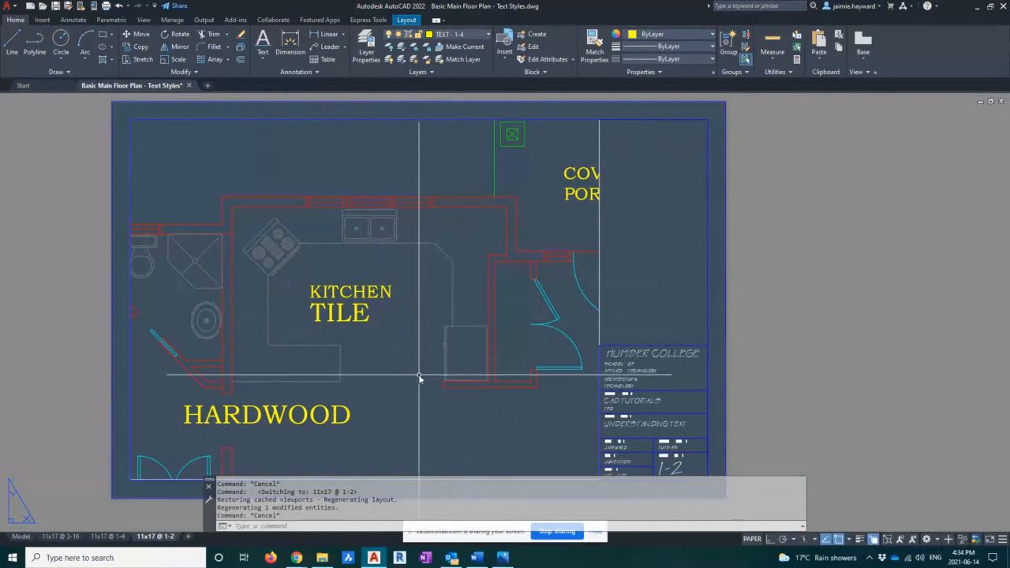
Return to model space and create a new text style named LABELS 1-2.
left_click(20, 535)
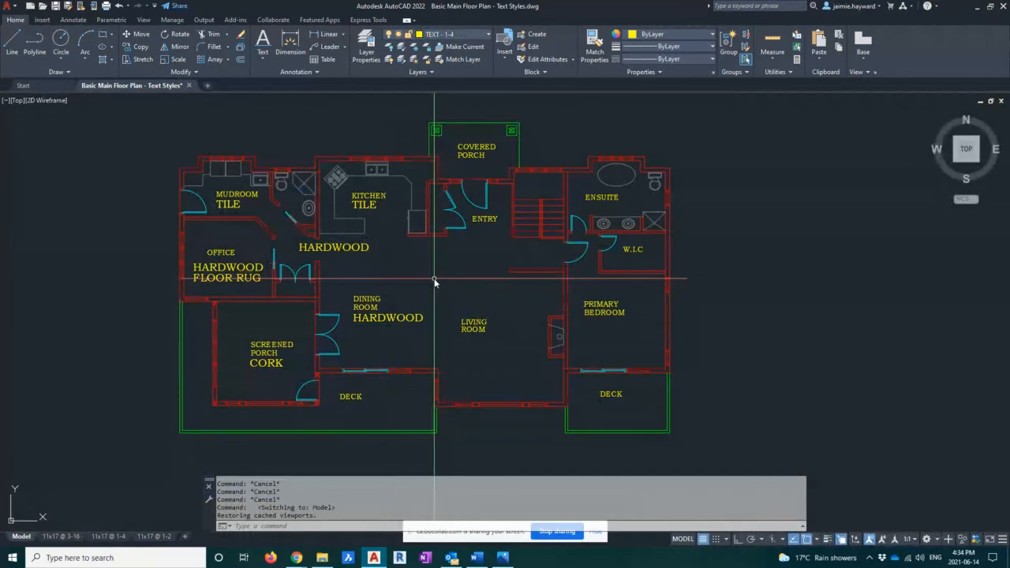
type("ST")
key("Return")
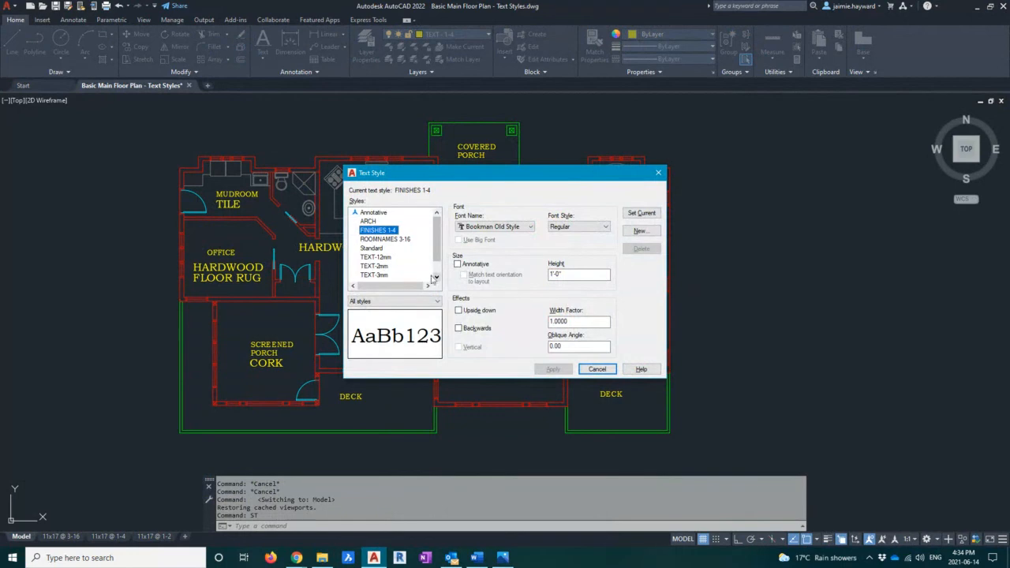
left_click(639, 231)
type("LABELS")
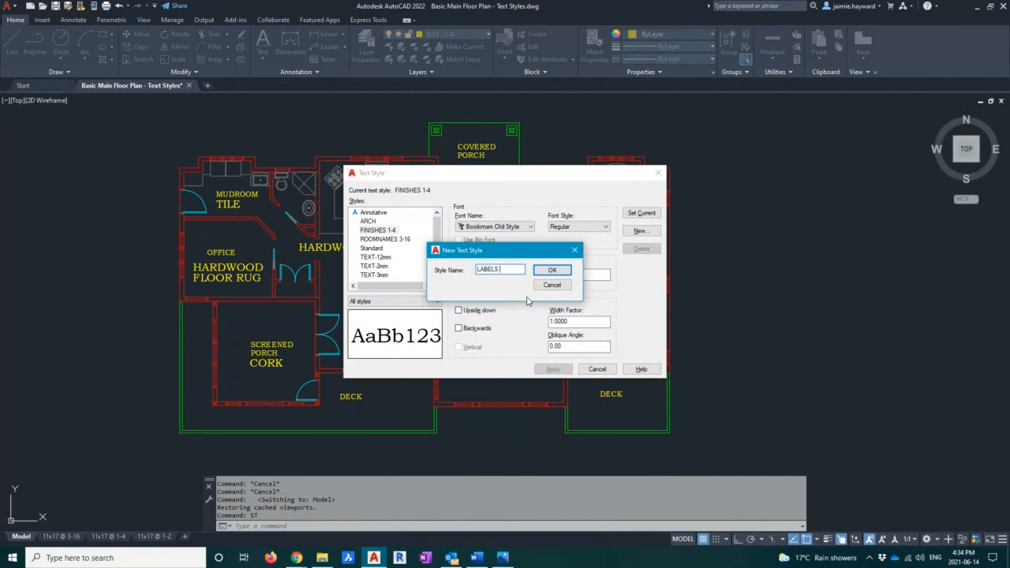
type(" 1-2")
left_click(551, 271)
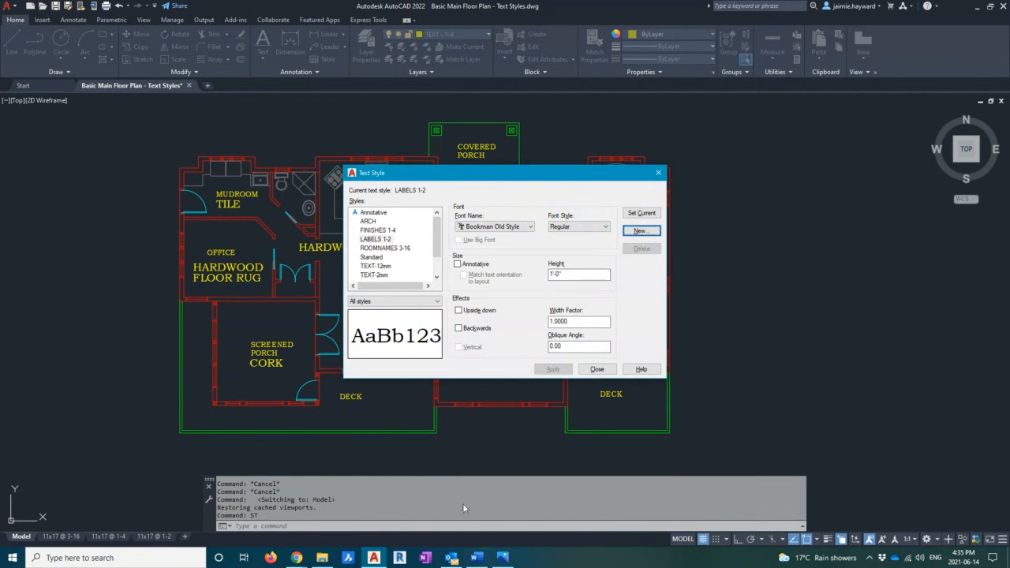
Set the LABELS 1-2 text style's height to 6 inches and apply it.
left_click(570, 273)
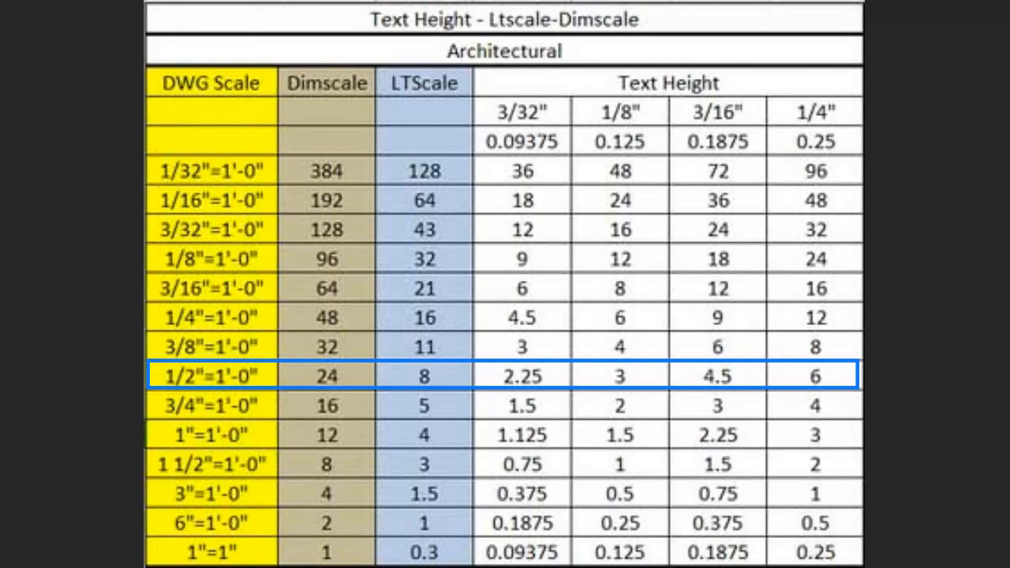
left_click_drag(831, 364, 825, 363)
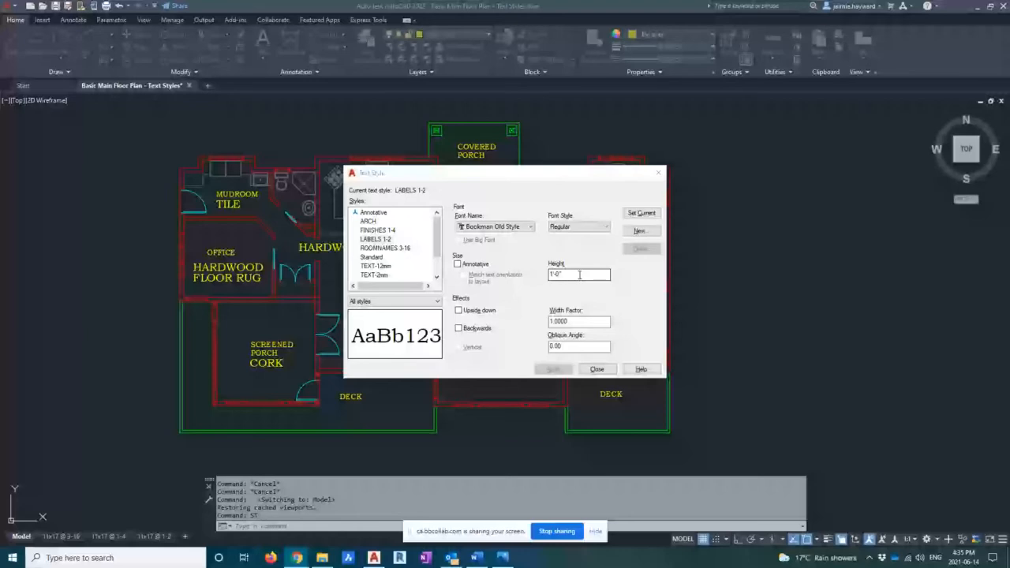
double_click(577, 275)
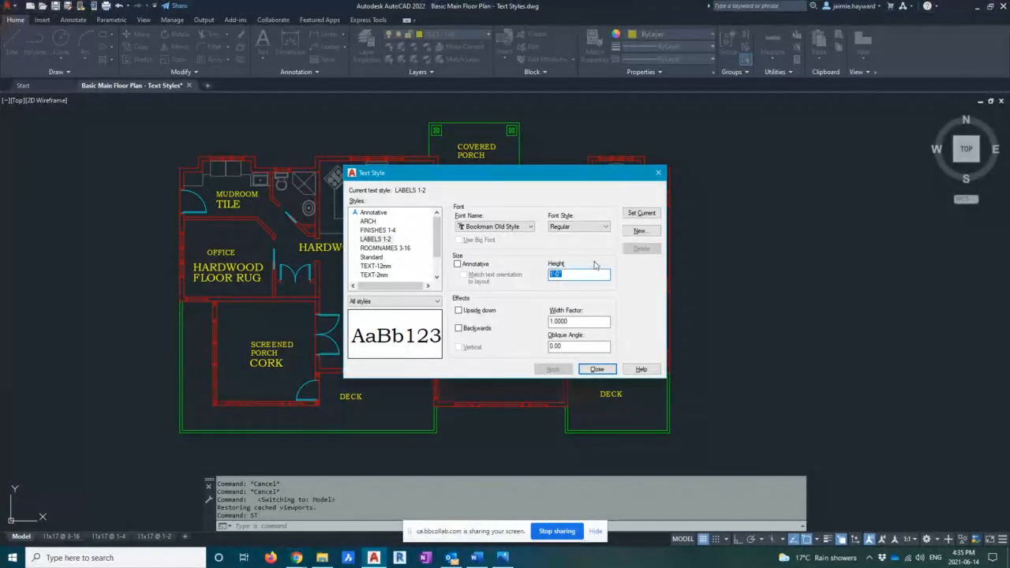
type("6")
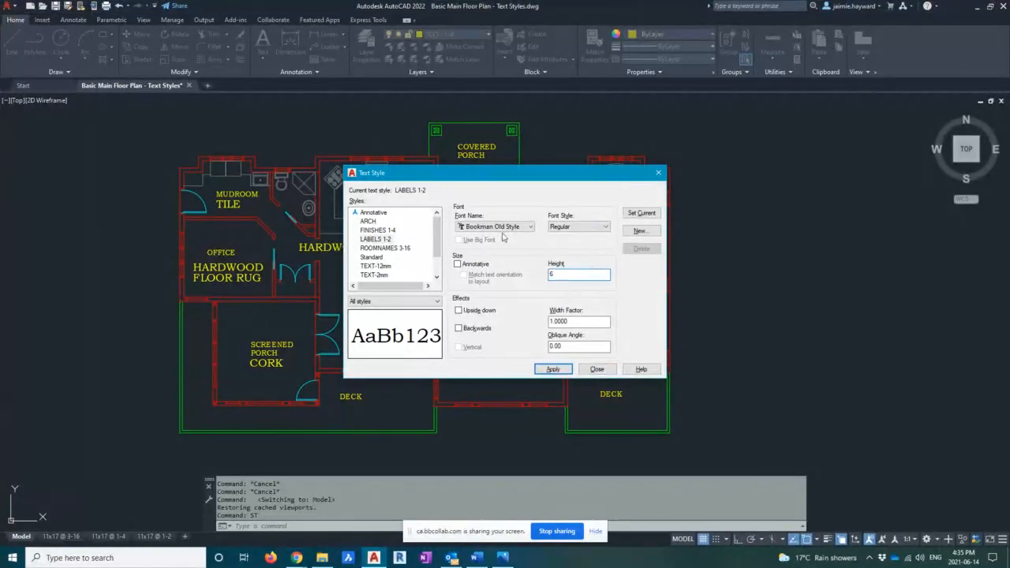
left_click(553, 369)
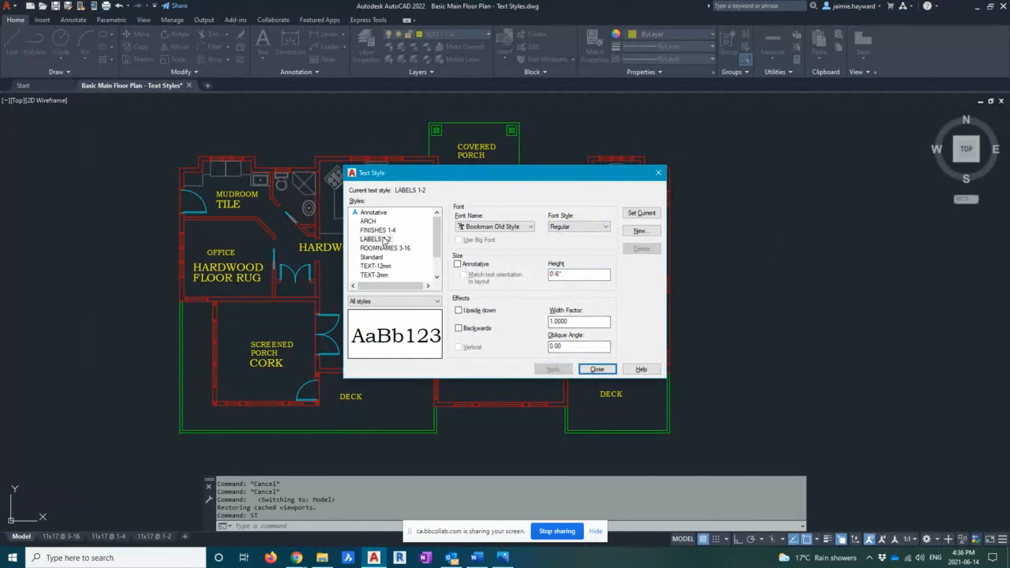
left_click(597, 369)
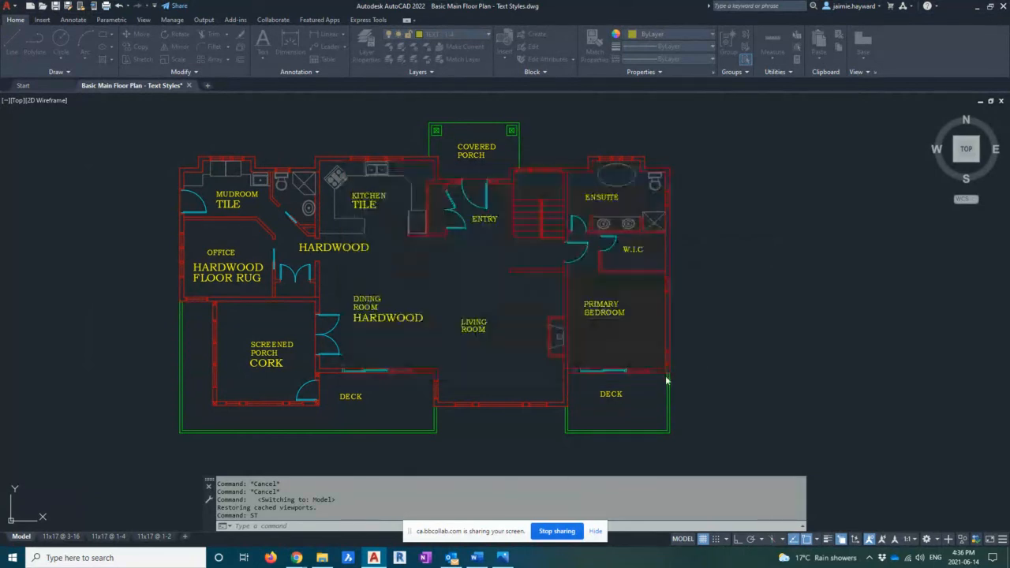
Make TEXT - 1-2 the current layer for the kitchen detail labels.
scroll(376, 181, "up", 2)
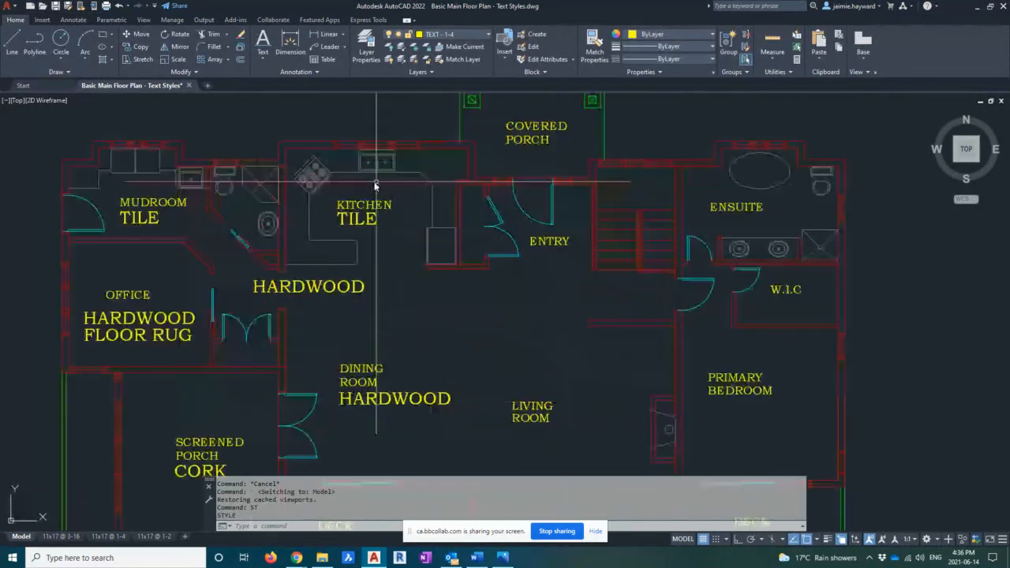
scroll(376, 182, "up", 3)
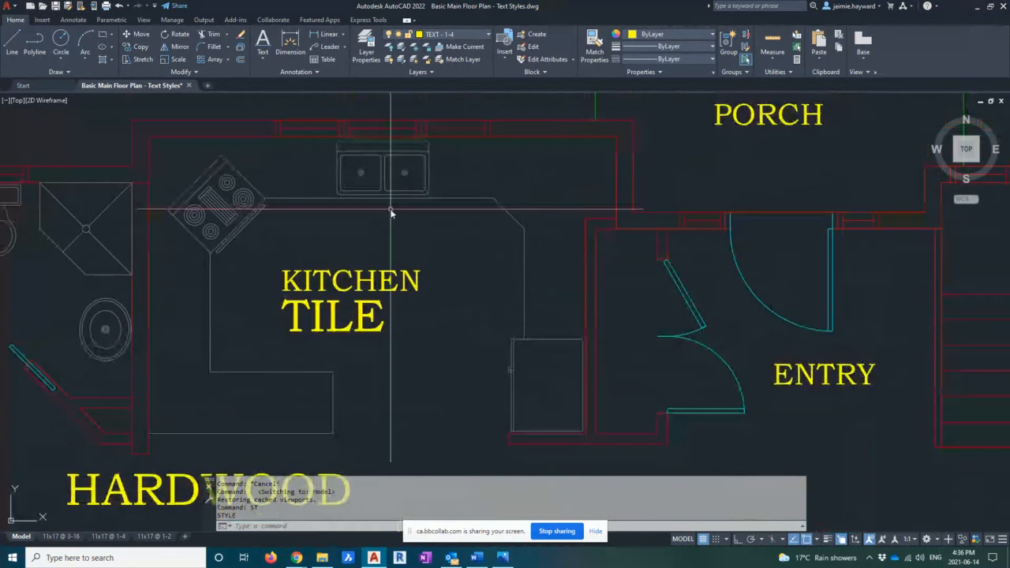
left_click(463, 37)
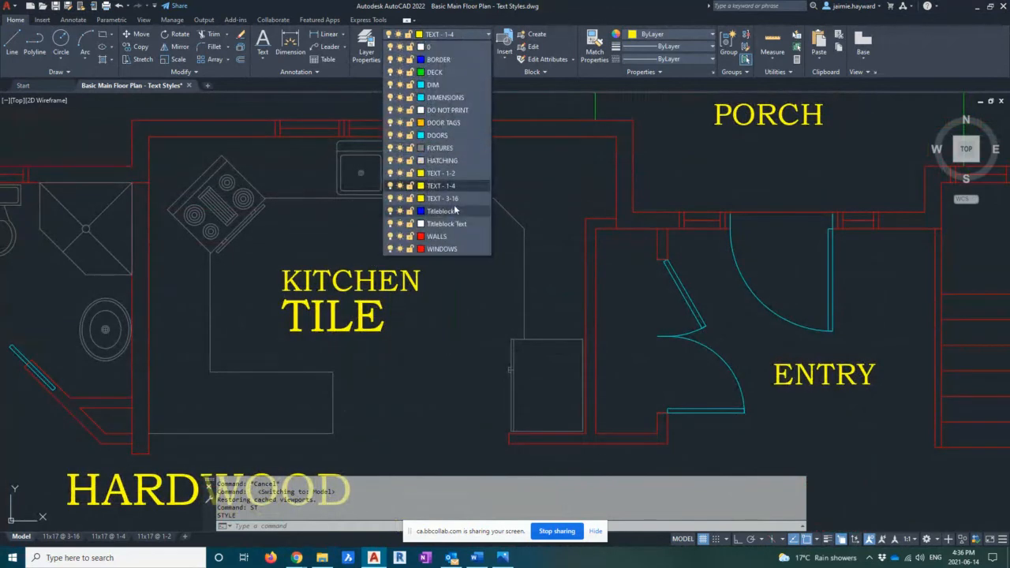
left_click(442, 173)
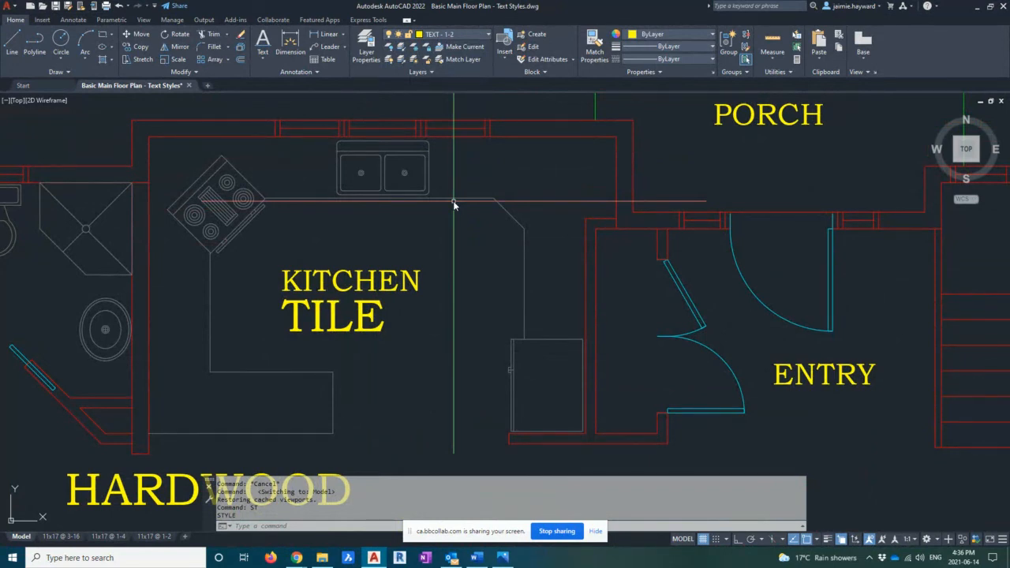
Add multiline text reading FRIDGE in the LABELS 1-2 style over the refrigerator in the kitchen.
left_click(262, 41)
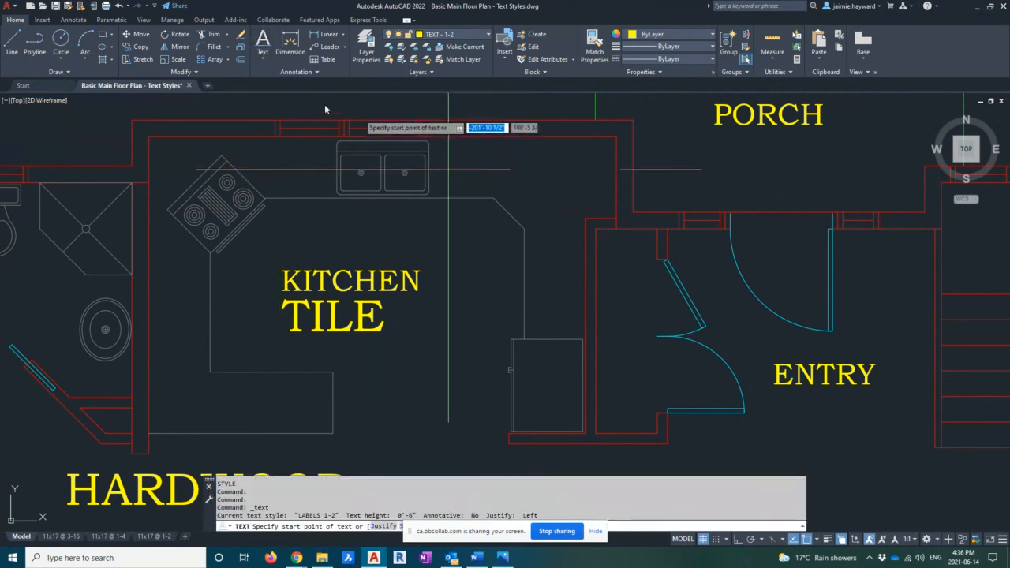
left_click(262, 58)
left_click(275, 78)
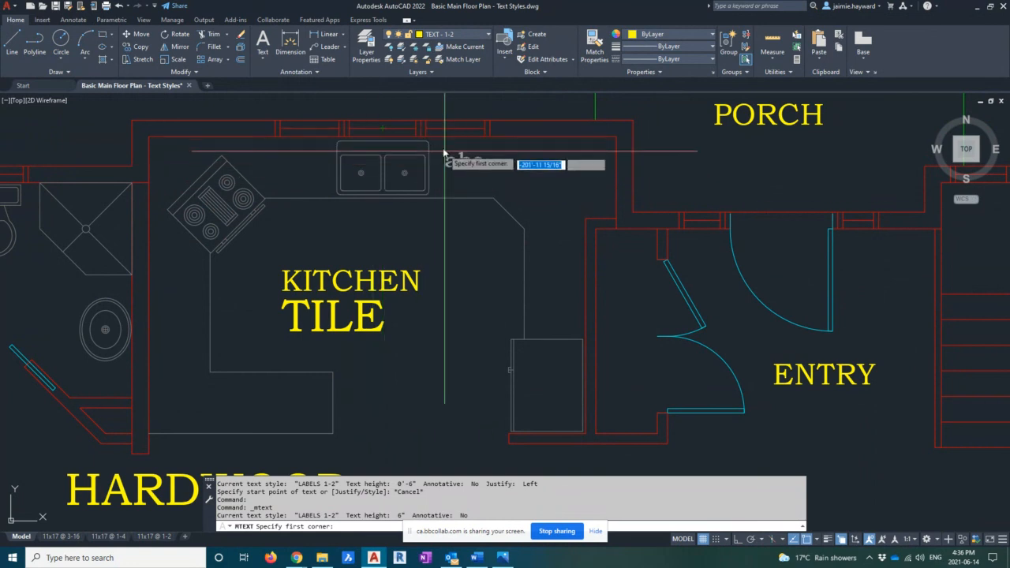
left_click(521, 345)
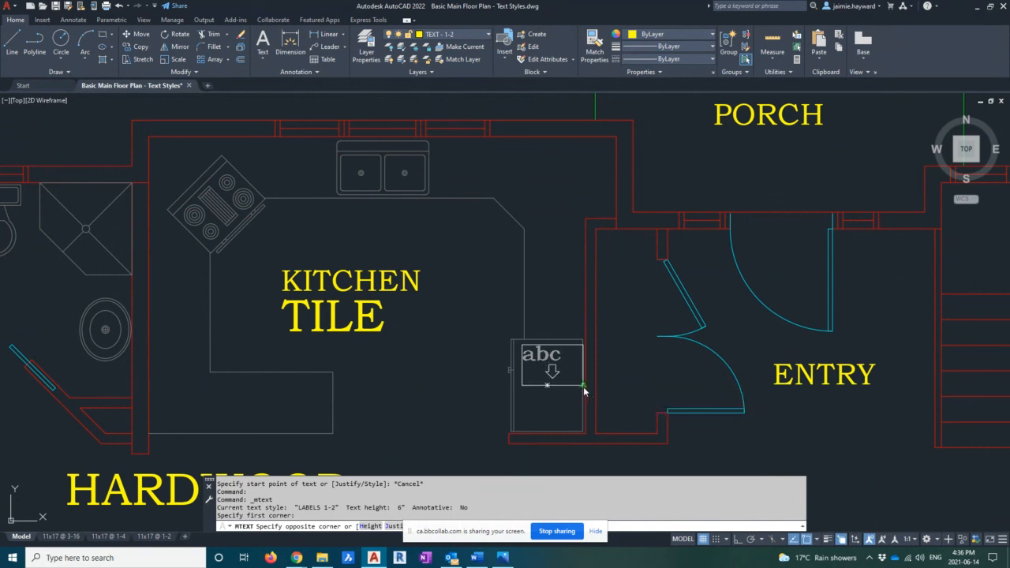
left_click(583, 388)
left_click(560, 402)
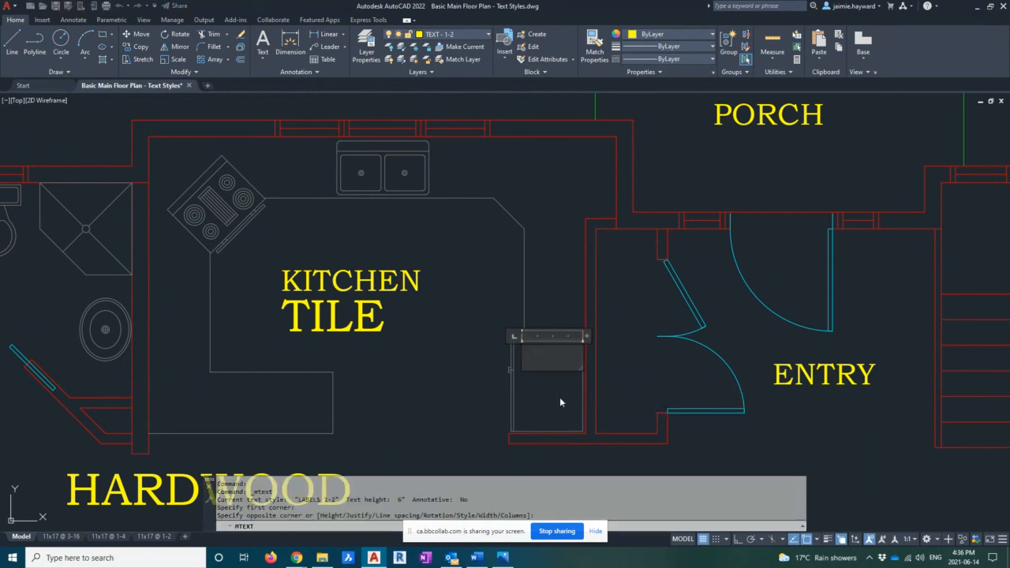
type("FRIDGE")
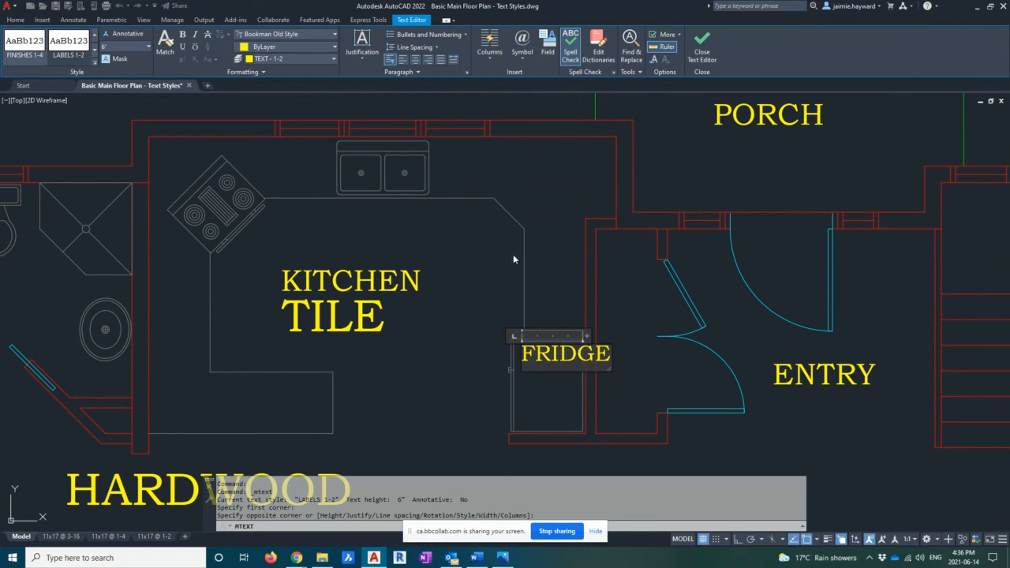
Italicize the whole FRIDGE label and finish editing the text.
key("ctrl+a")
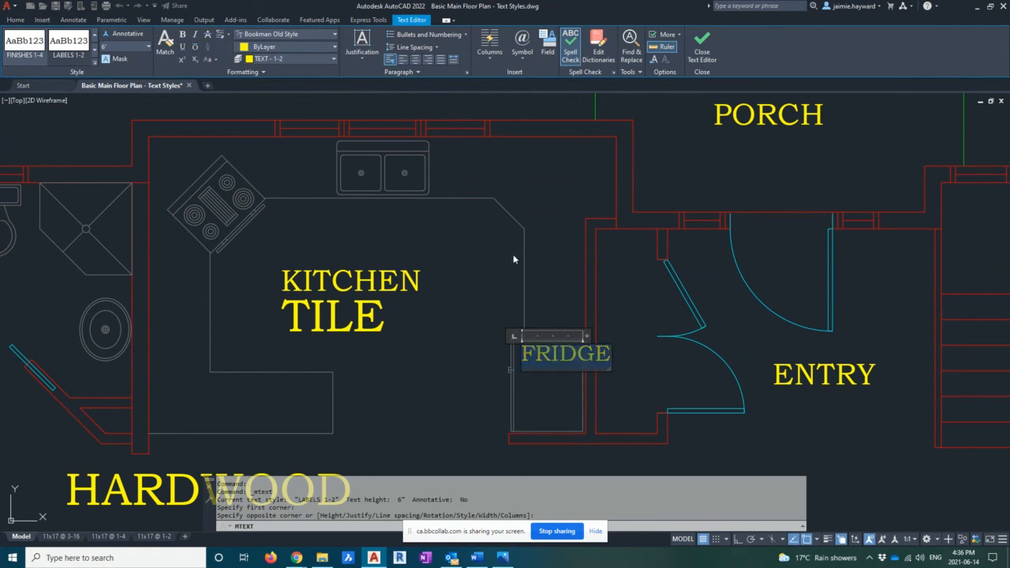
left_click(195, 34)
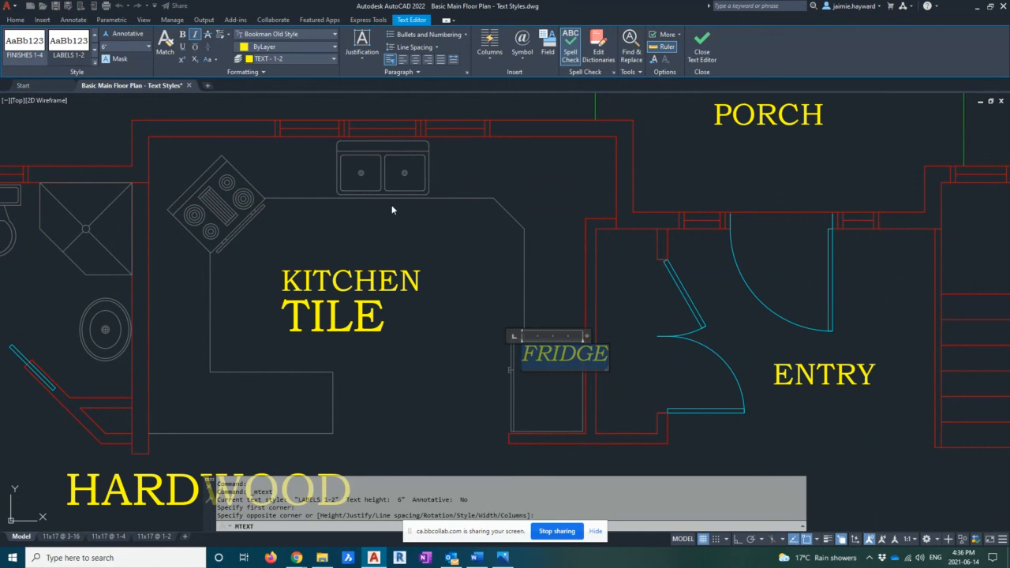
left_click(701, 48)
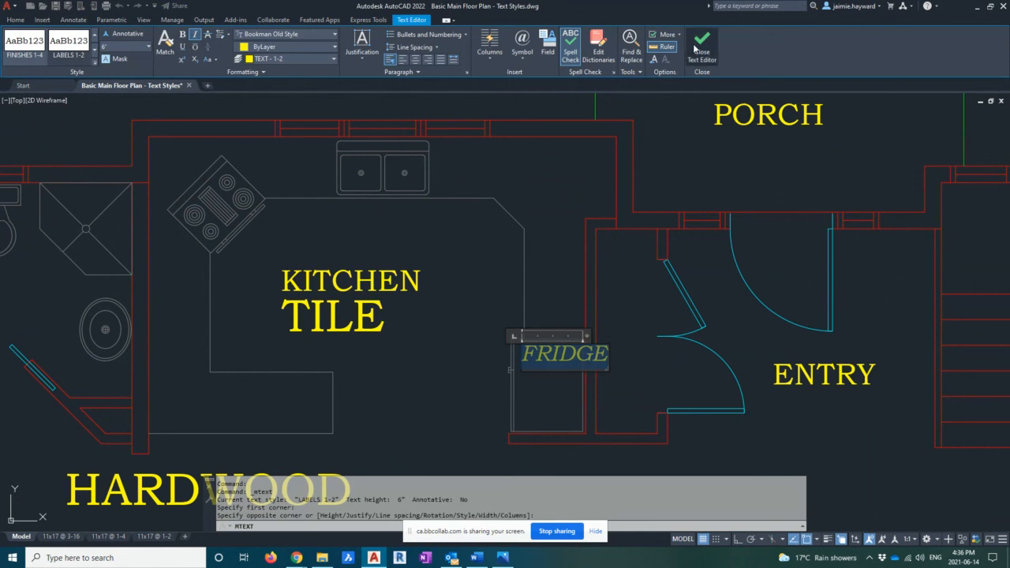
Copy the FRIDGE label to just below the kitchen sink and to just above the corner stove.
left_click(537, 364)
type("c")
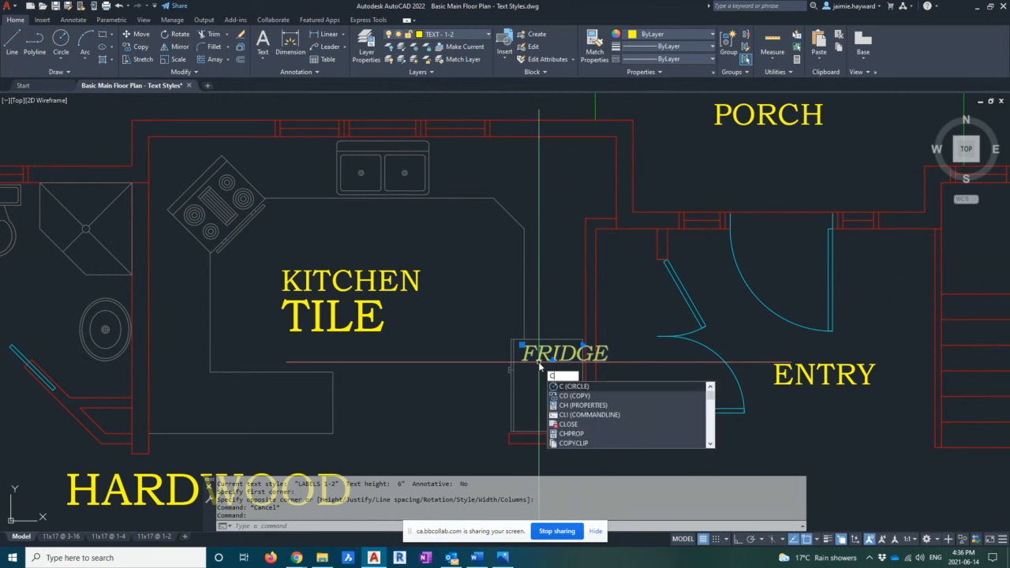
type("o")
key("Return")
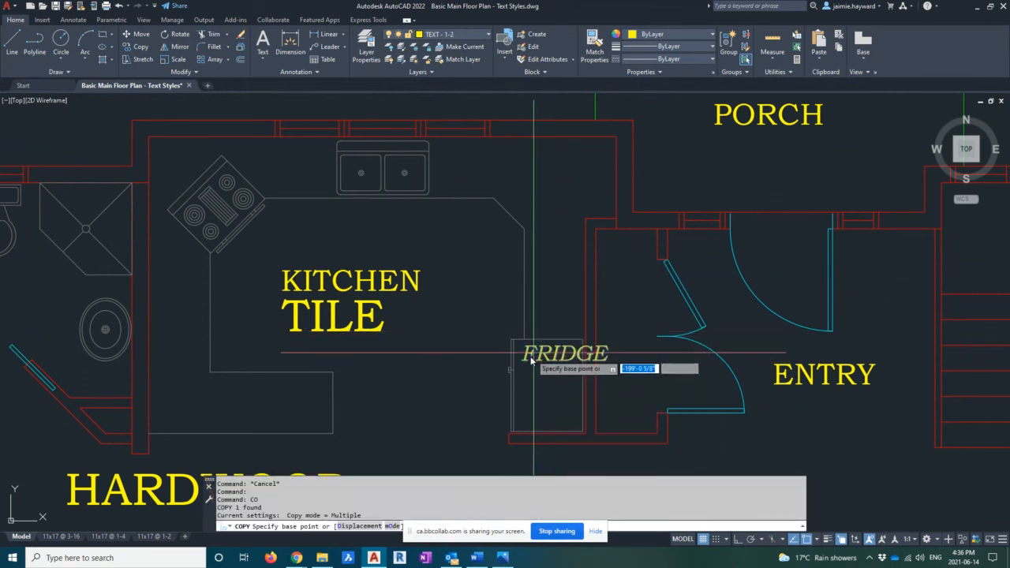
left_click(513, 340)
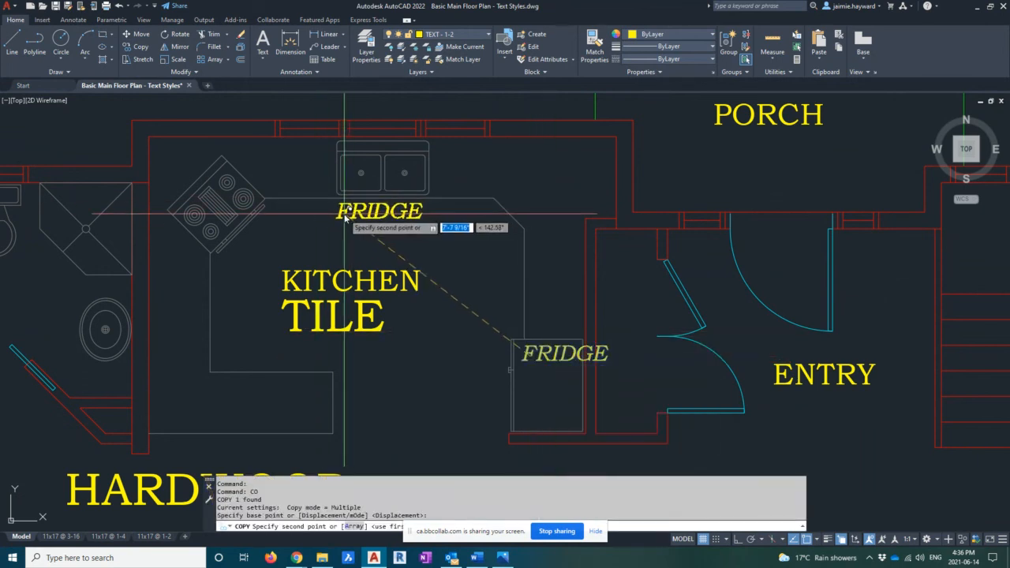
left_click(346, 219)
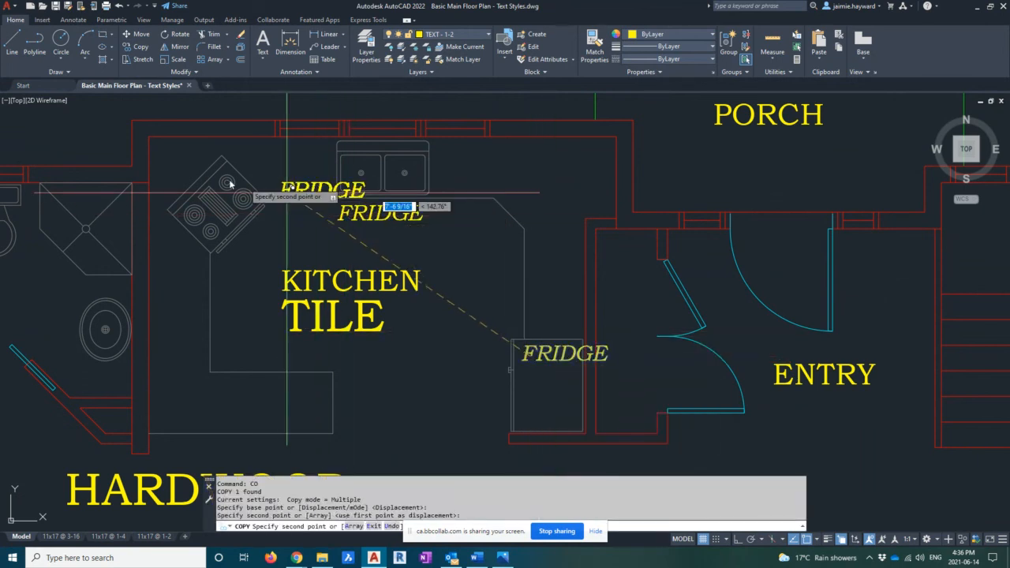
left_click(169, 166)
key("Escape")
key("Escape")
key("Escape")
Change the copied label above the corner stove to STOVE.
left_click(168, 162)
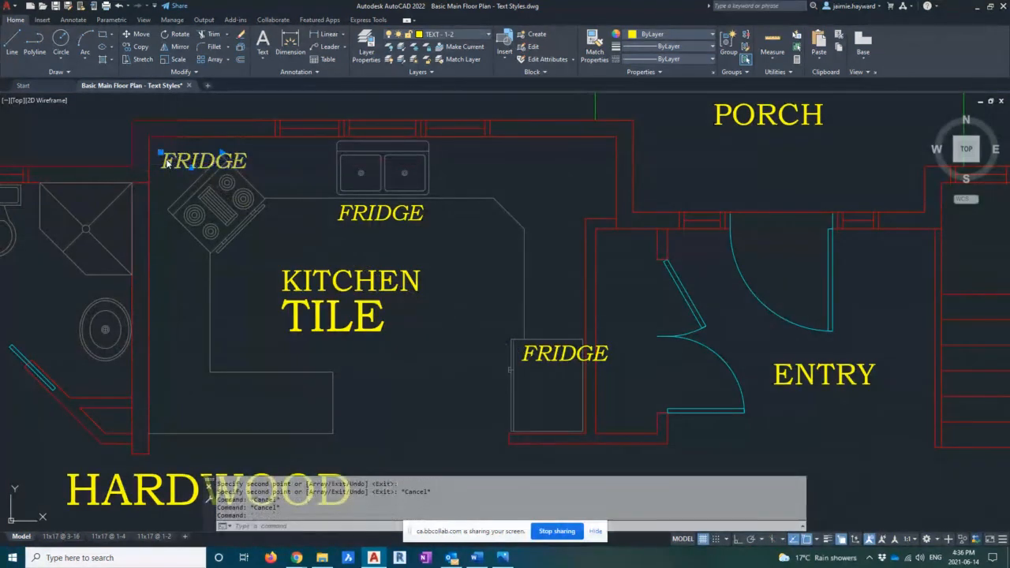
double_click(167, 161)
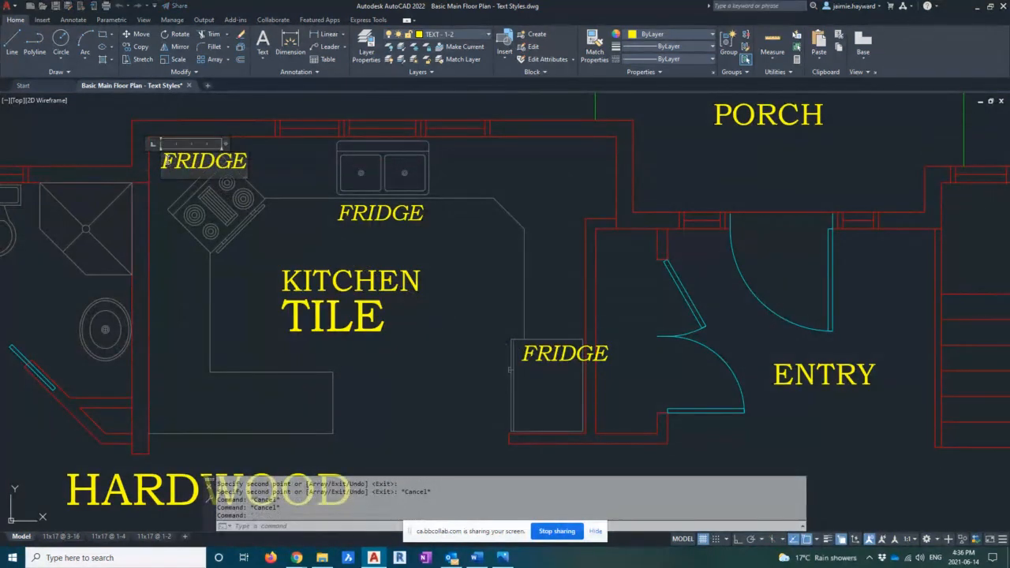
type("STOVE")
left_click(339, 221)
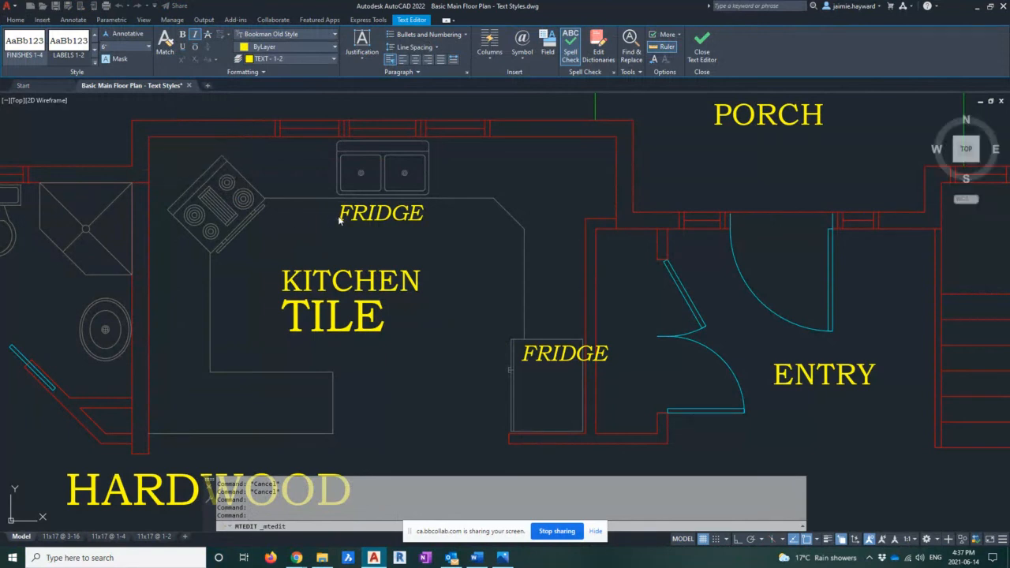
Change the copied label below the kitchen sink to SINK.
left_click(353, 215)
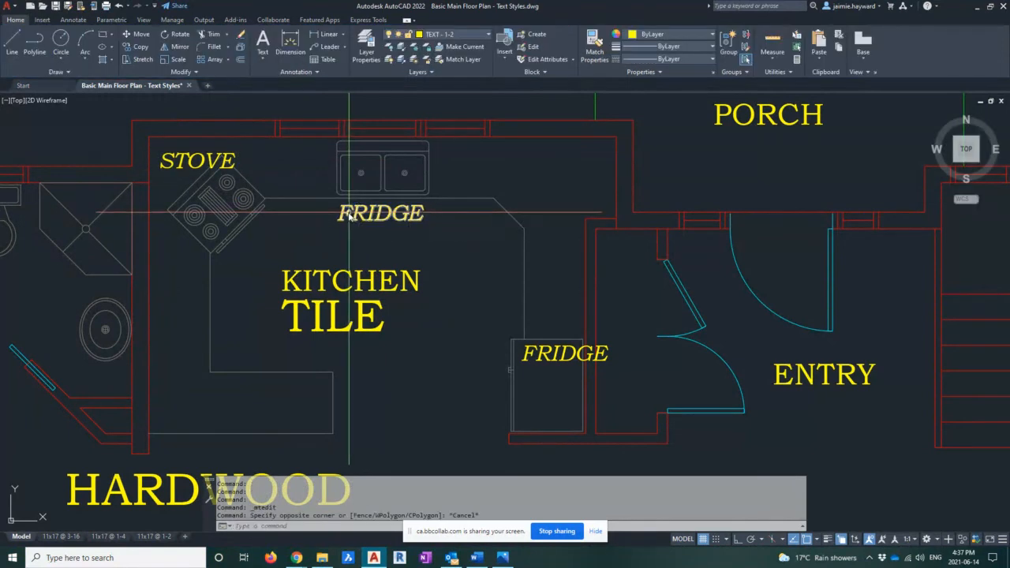
double_click(350, 215)
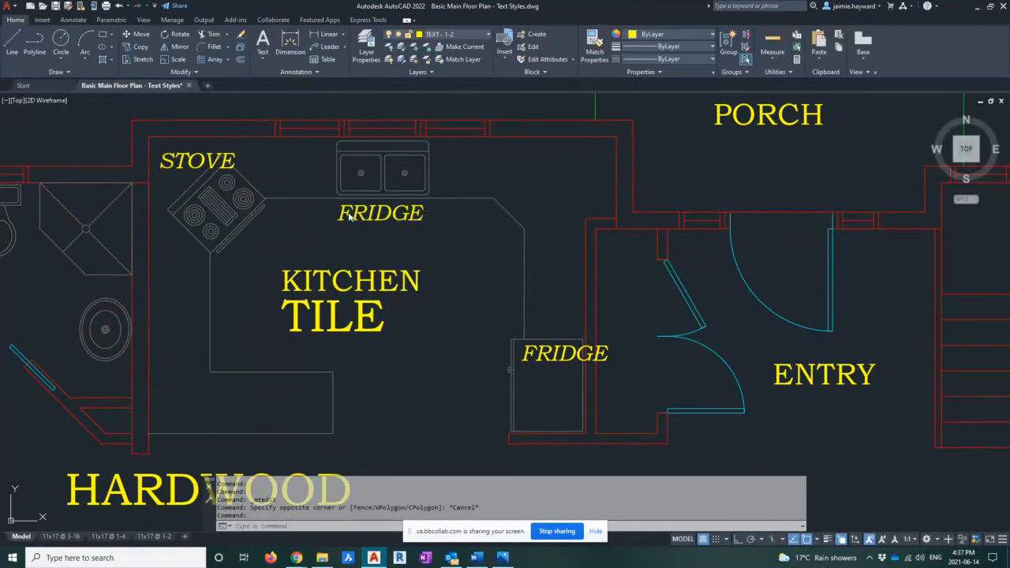
type("SINK")
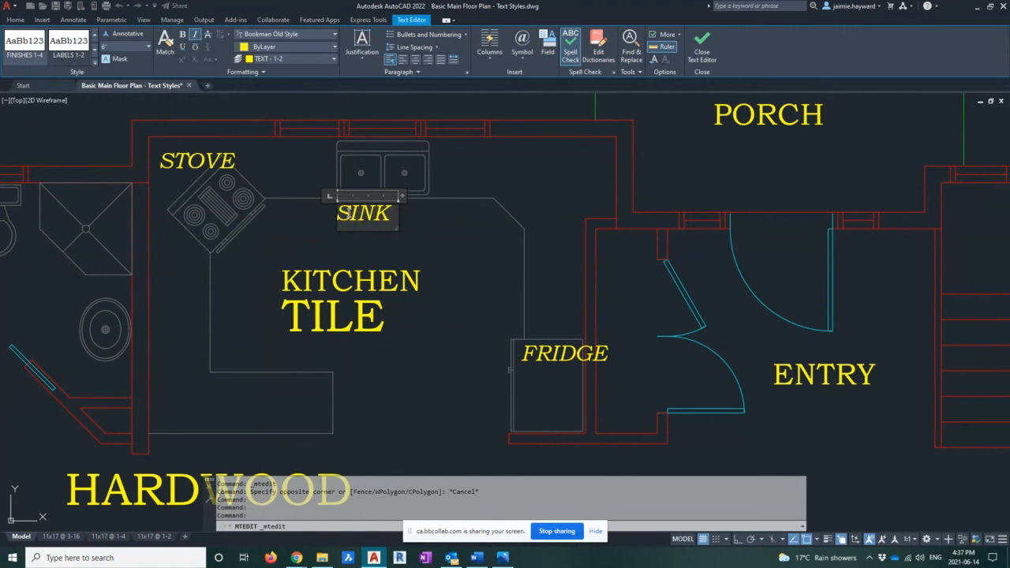
left_click(449, 225)
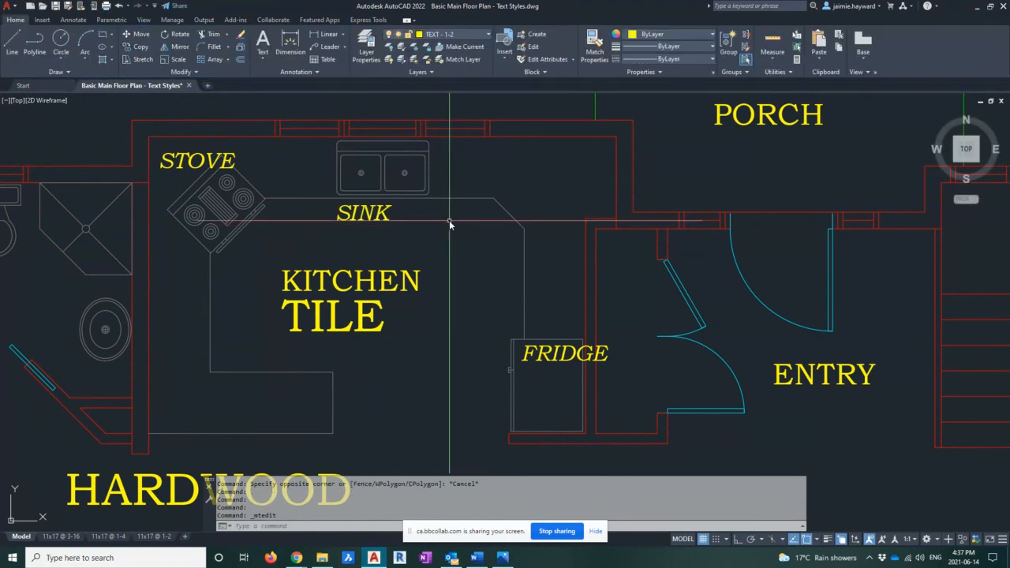
Open the 11x17 @ 3-16 layout and compare the plan's label sizes with the title block text.
scroll(458, 221, "down", 5)
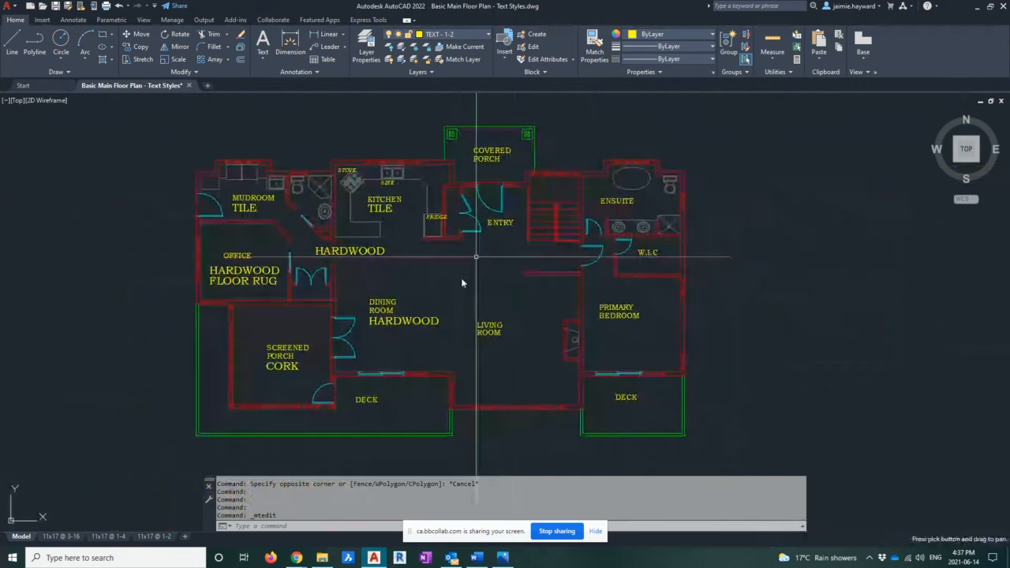
left_click(79, 536)
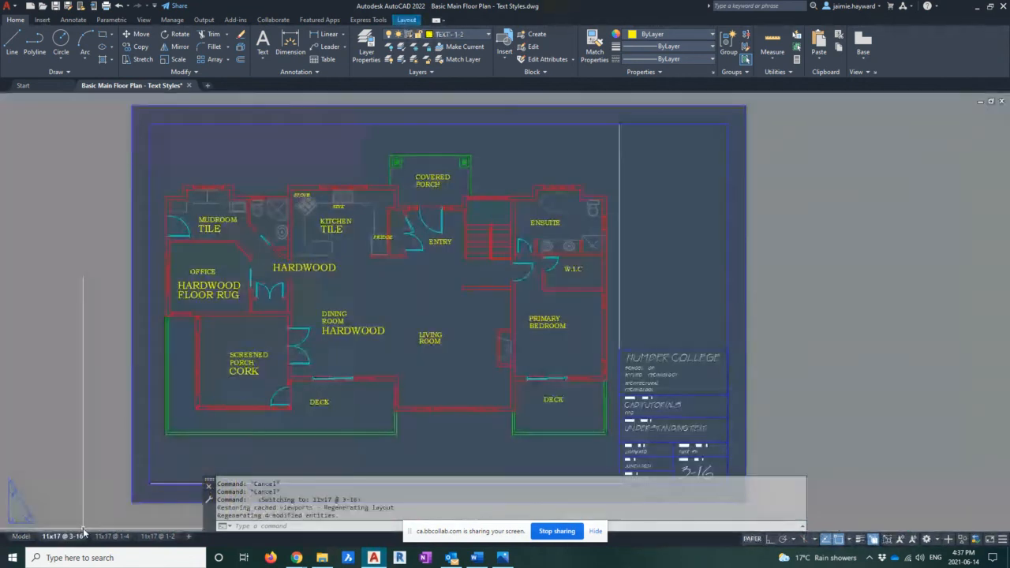
middle_click_drag(476, 355, 425, 349)
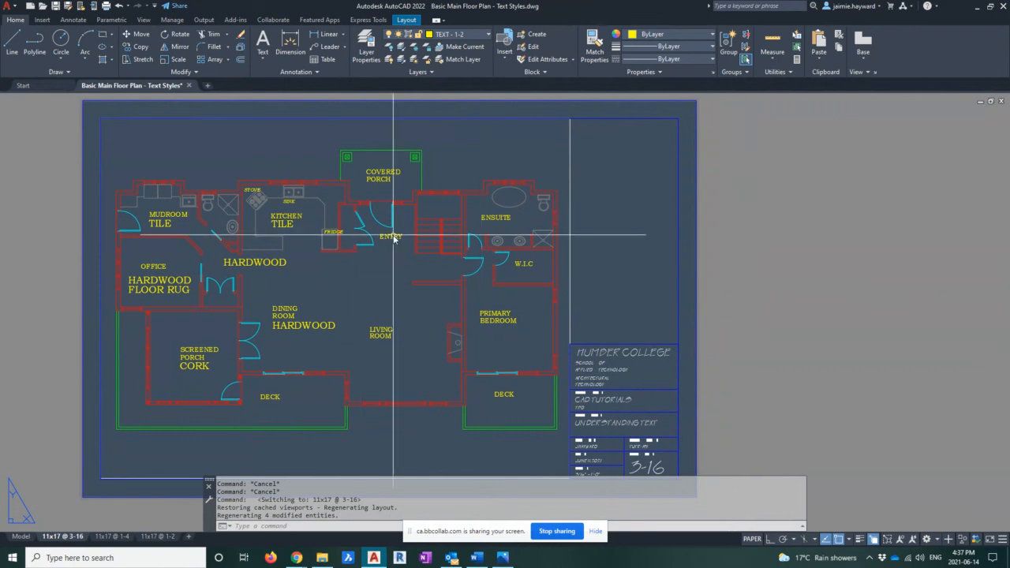
middle_click_drag(491, 339, 486, 329)
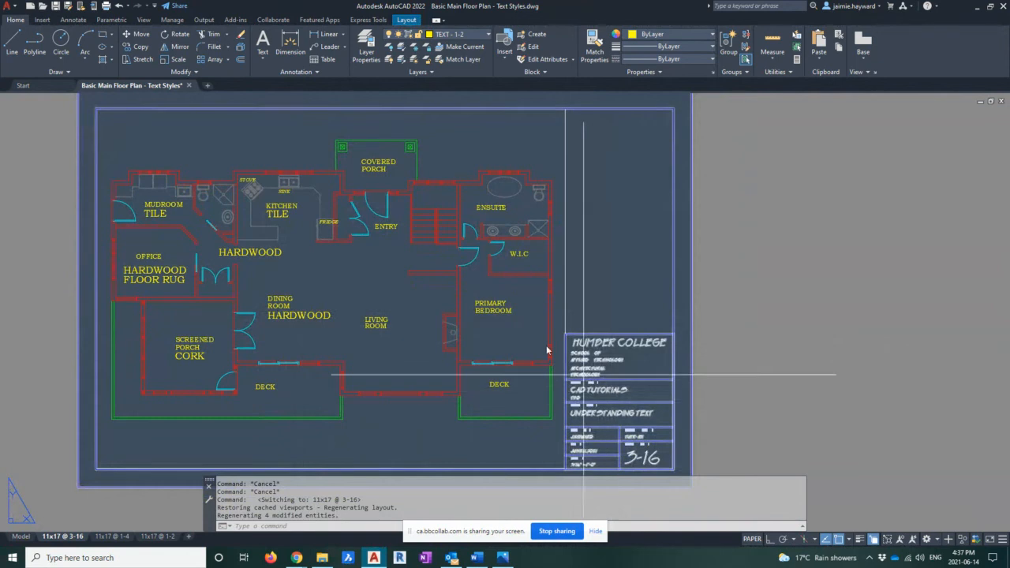
scroll(569, 381, "up", 4)
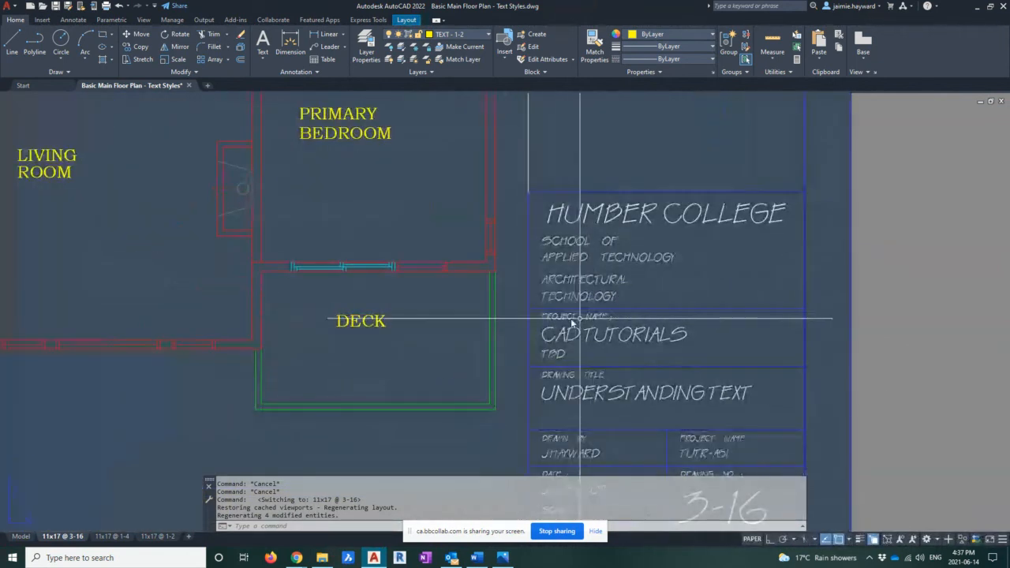
scroll(533, 352, "down", 5)
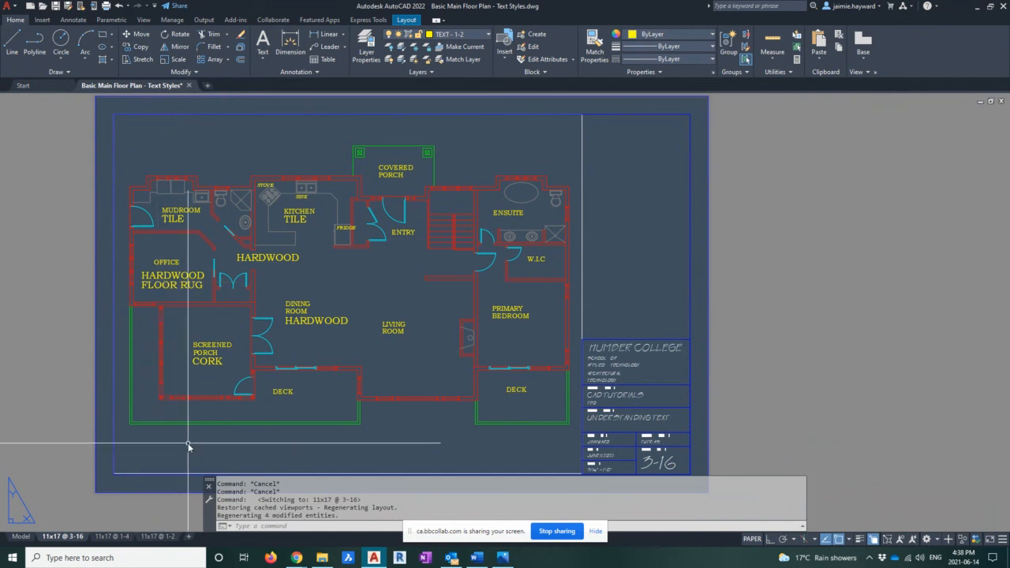
Freeze the TEXT - 1-2 layer in the viewport of the 11x17 @ 1-4 layout, finishing back in paper space.
left_click(114, 536)
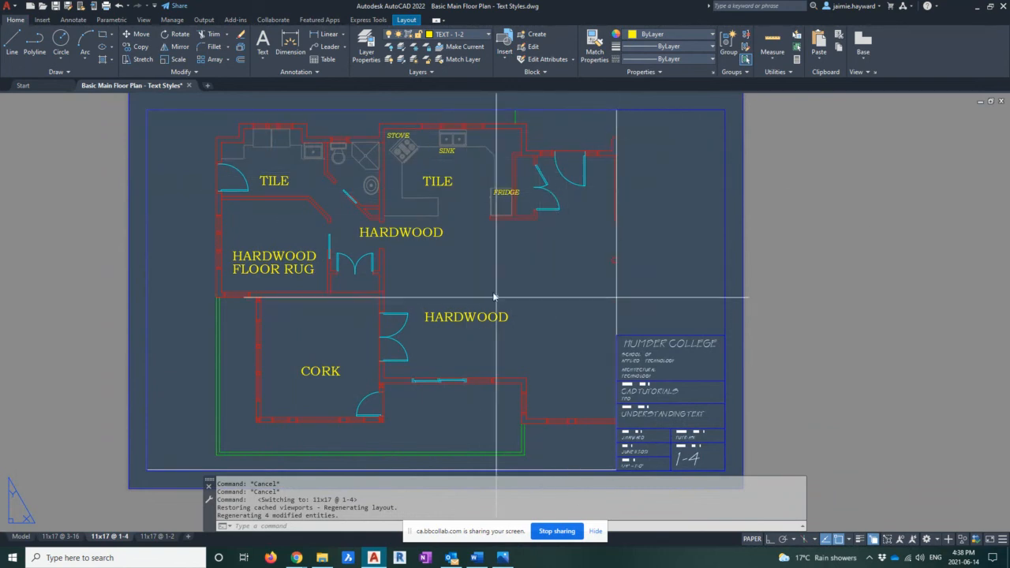
double_click(456, 271)
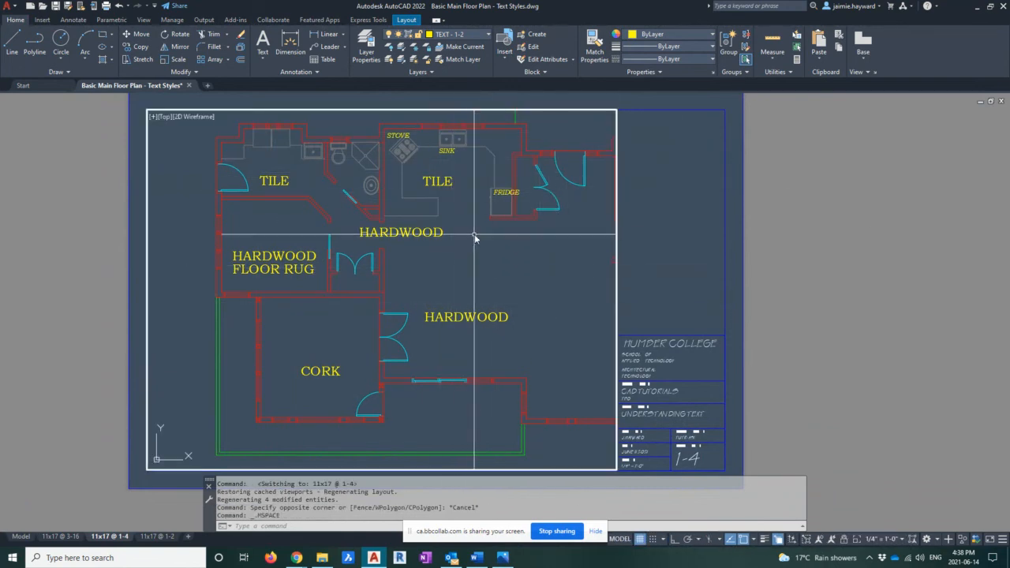
left_click(446, 36)
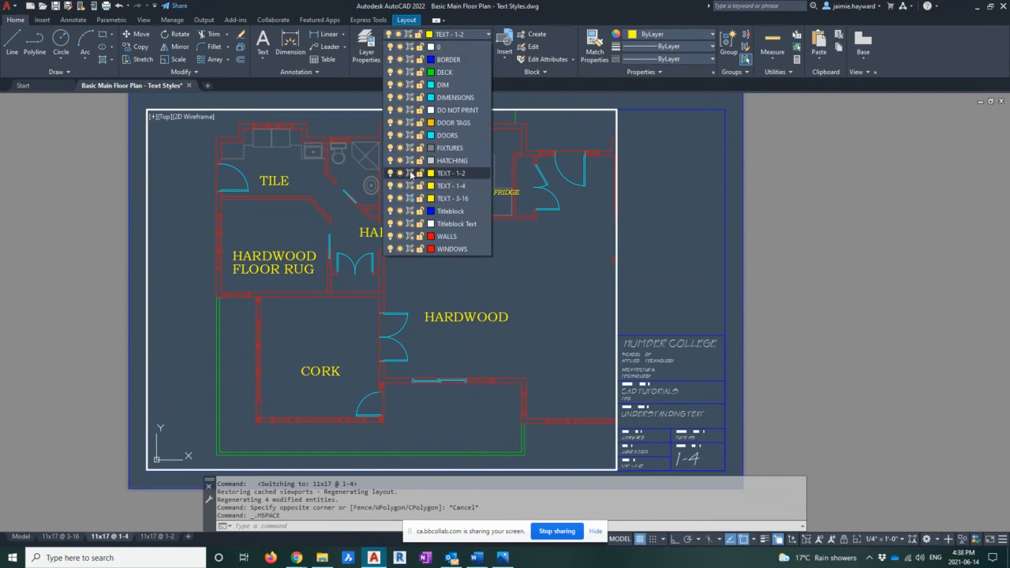
left_click(409, 173)
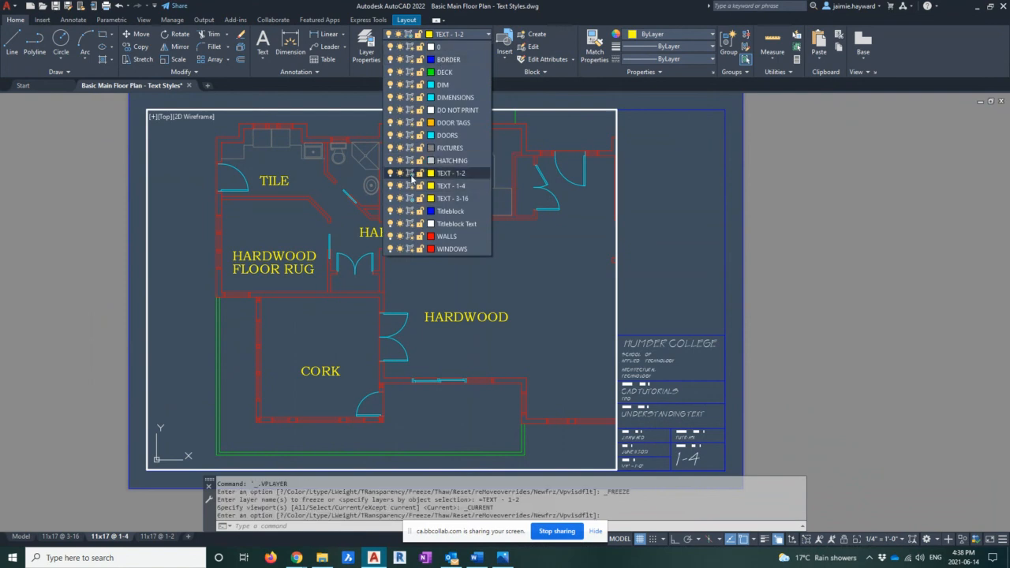
left_click(541, 253)
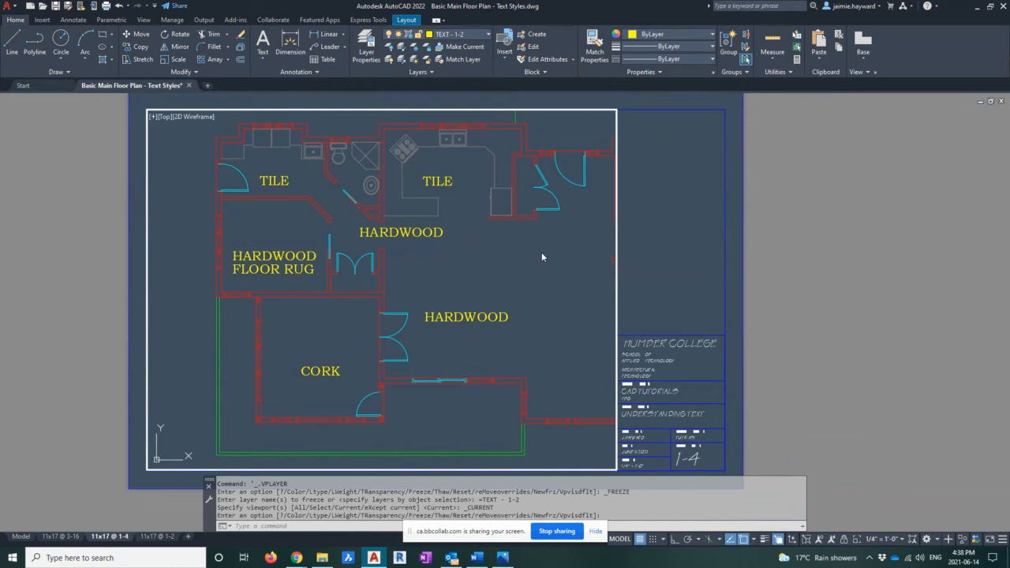
double_click(659, 235)
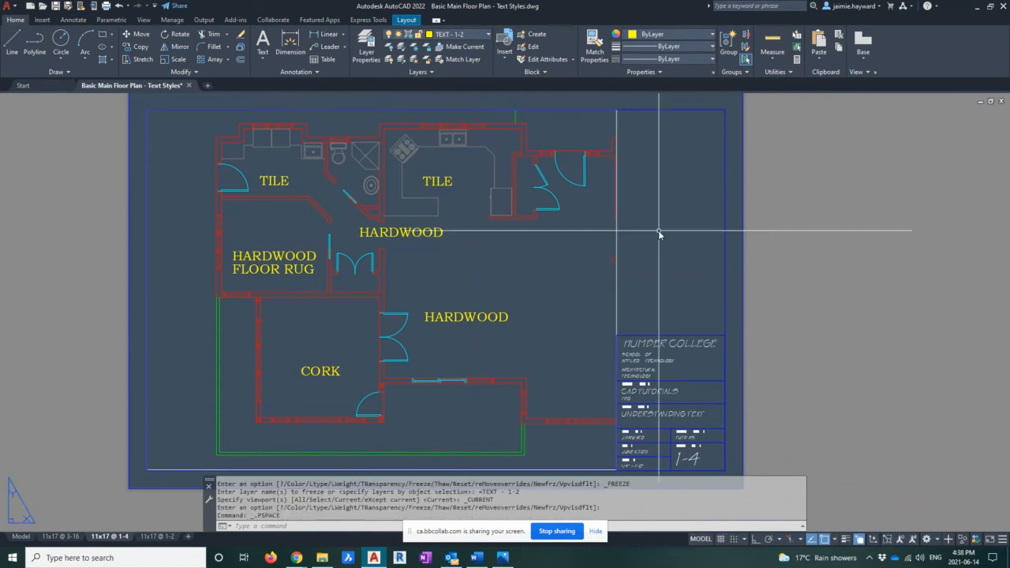
Review which text labels show and how large they are on the 3-16, 1-4 and 1-2 layouts compared with model space.
left_click(63, 536)
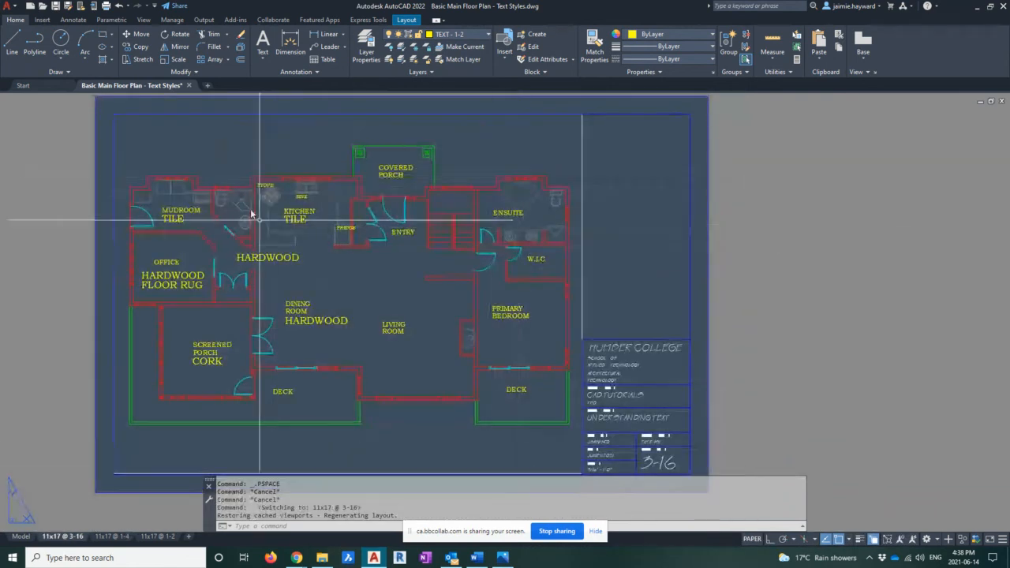
left_click(112, 537)
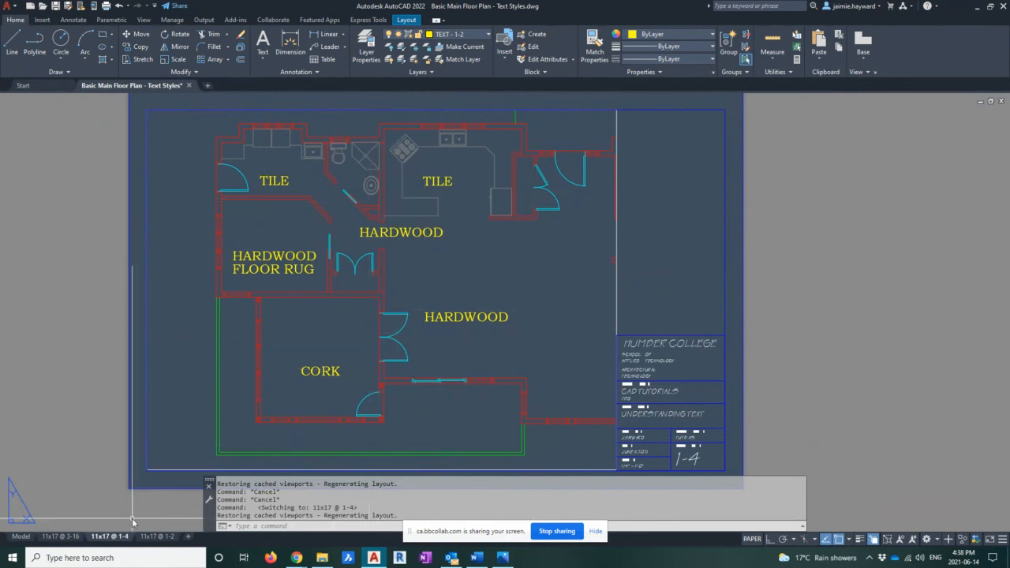
left_click(157, 536)
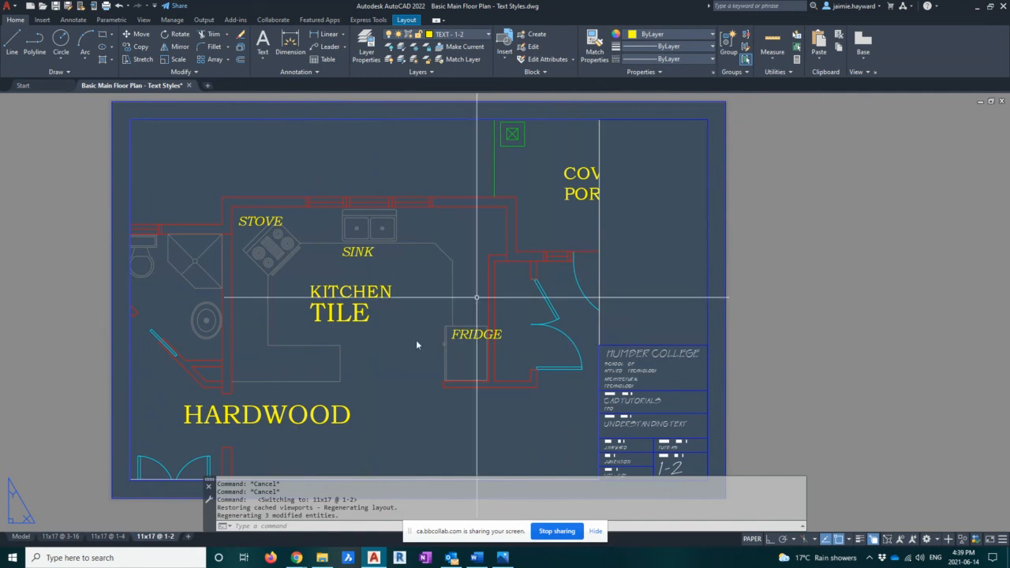
left_click(21, 536)
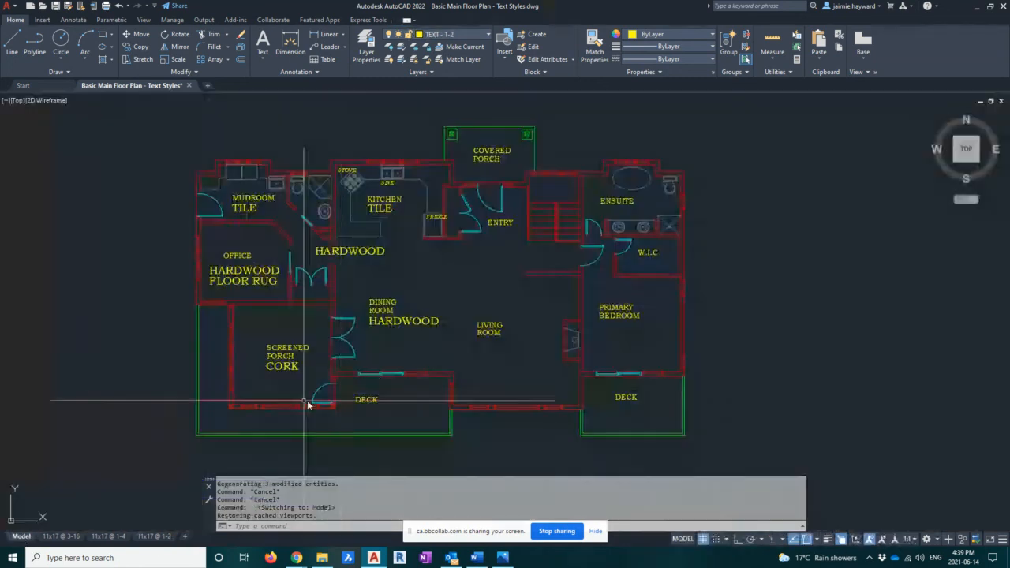
middle_click_drag(504, 279, 478, 281)
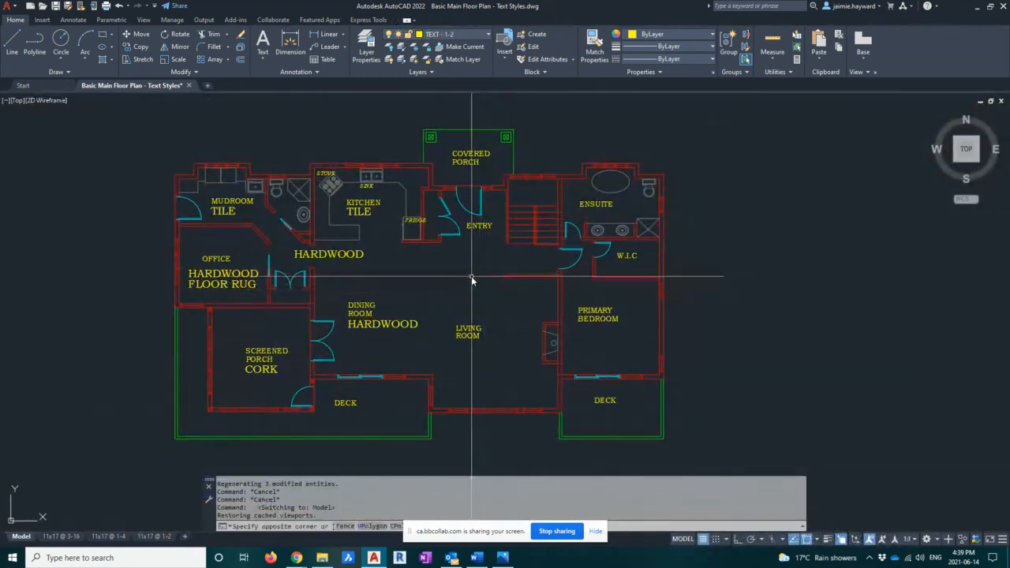
left_click(472, 278)
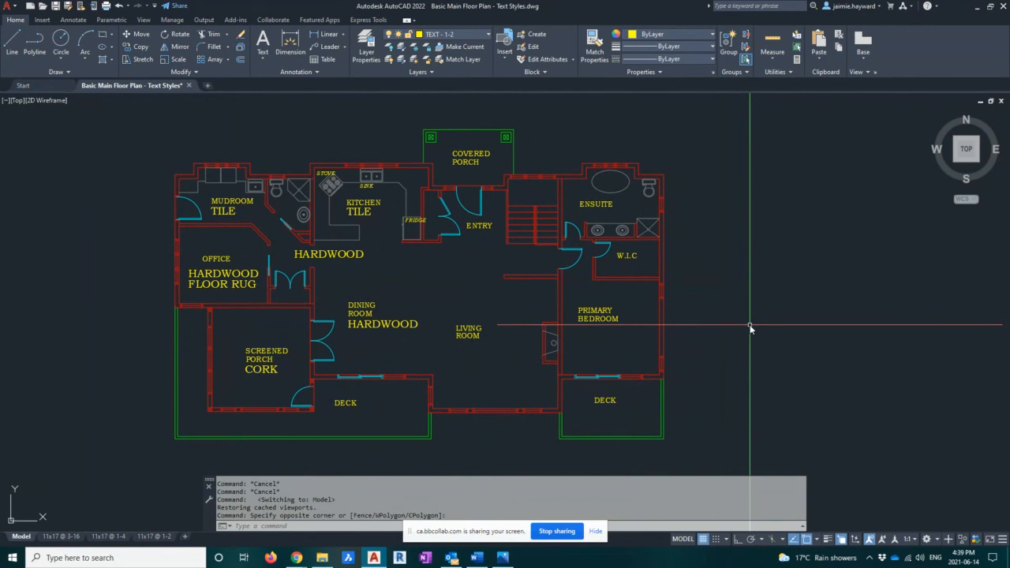
left_click(63, 537)
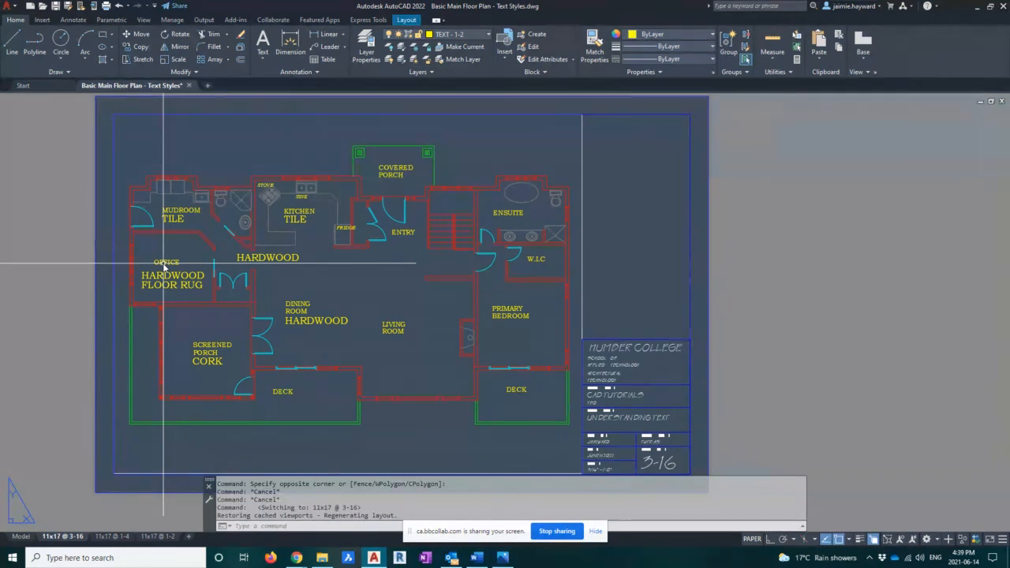
left_click(112, 536)
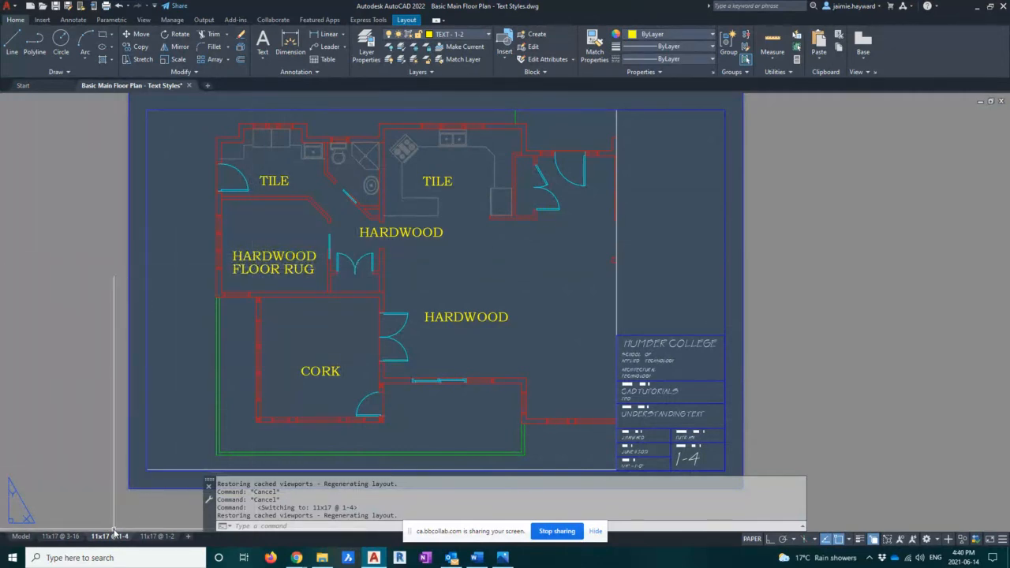
left_click(161, 536)
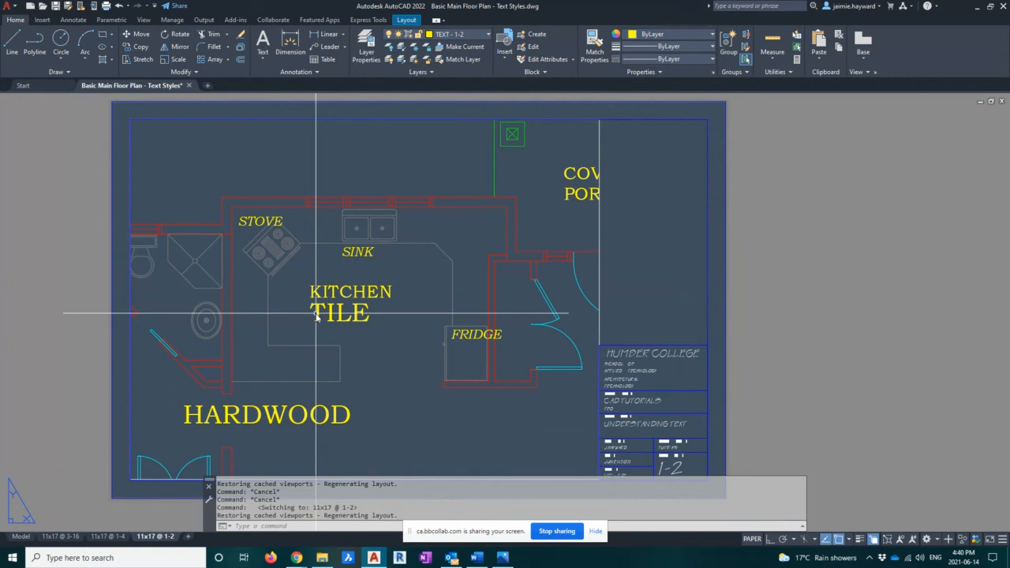
left_click(21, 535)
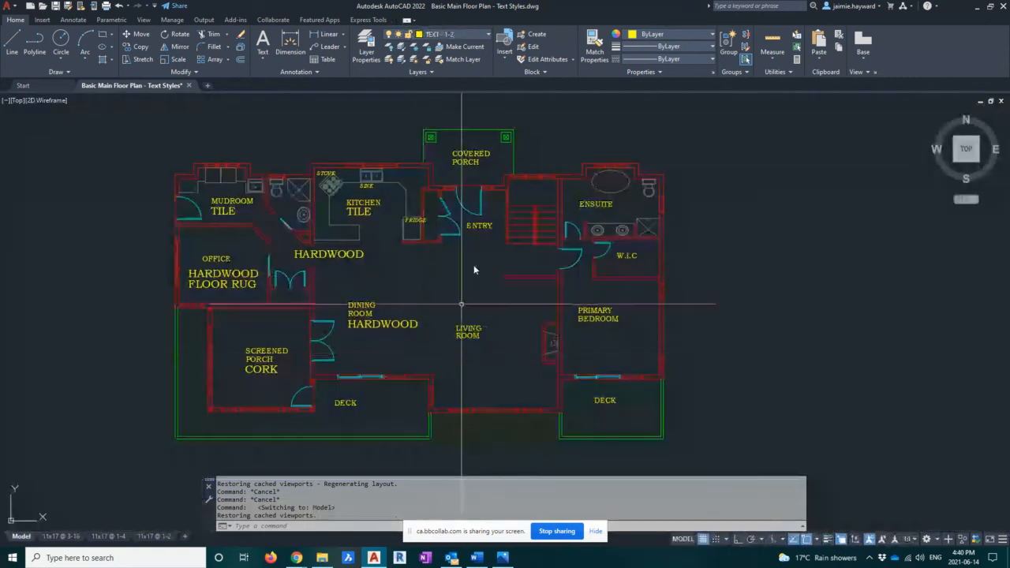
left_click(446, 266)
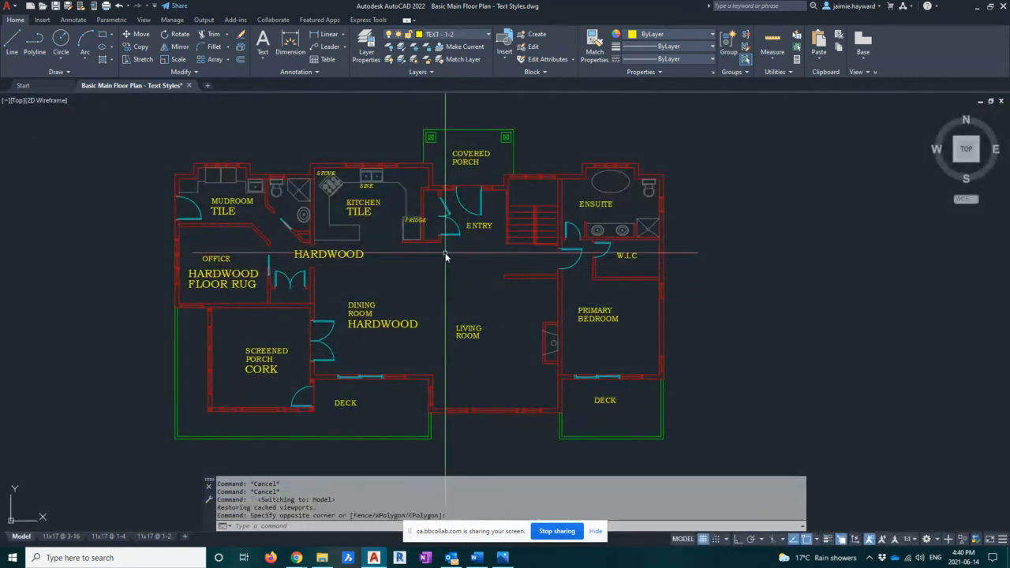